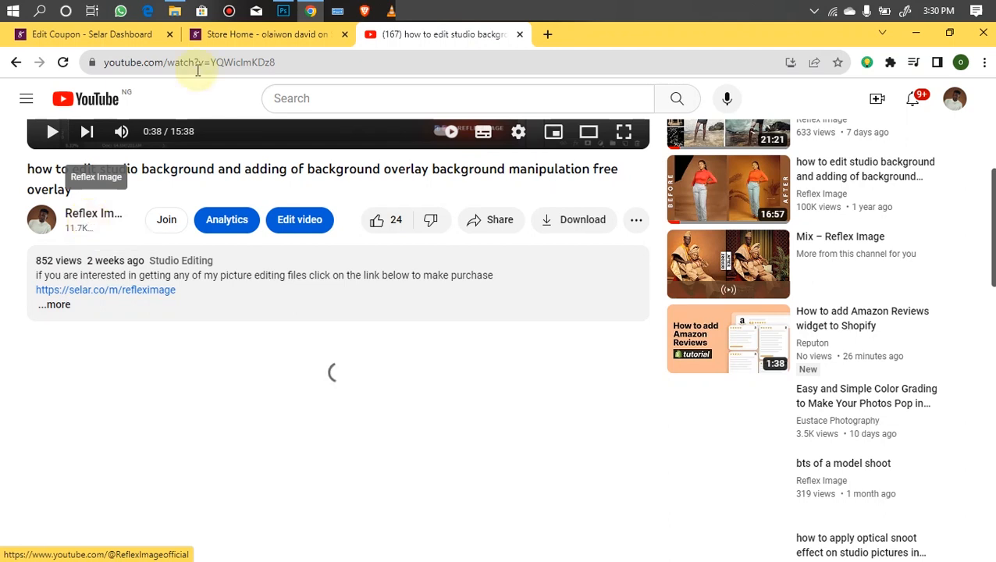
Expand the video's description and open the Selar store linked in it, returning to the already open store page.
left_click(57, 308)
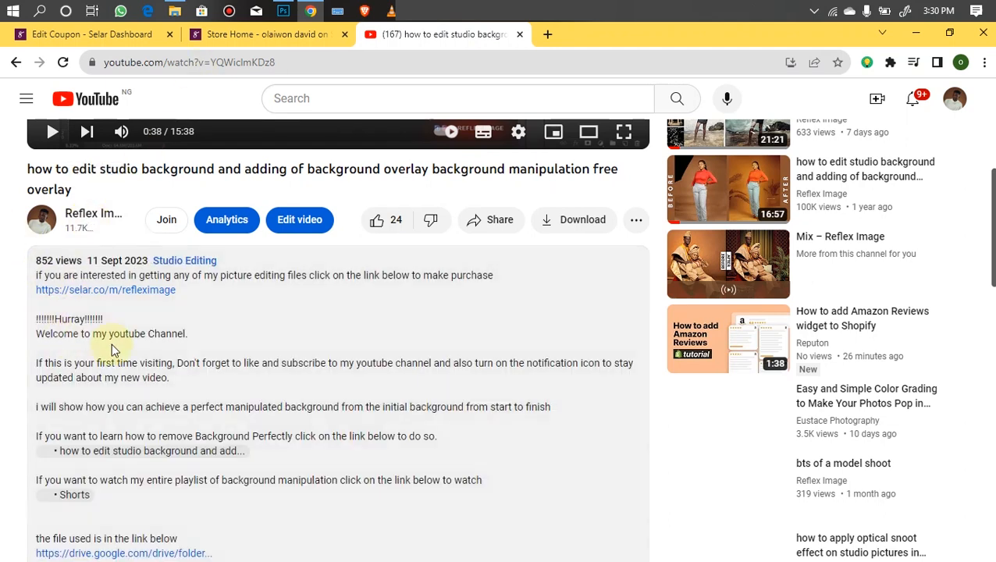
left_click(114, 291)
left_click(261, 45)
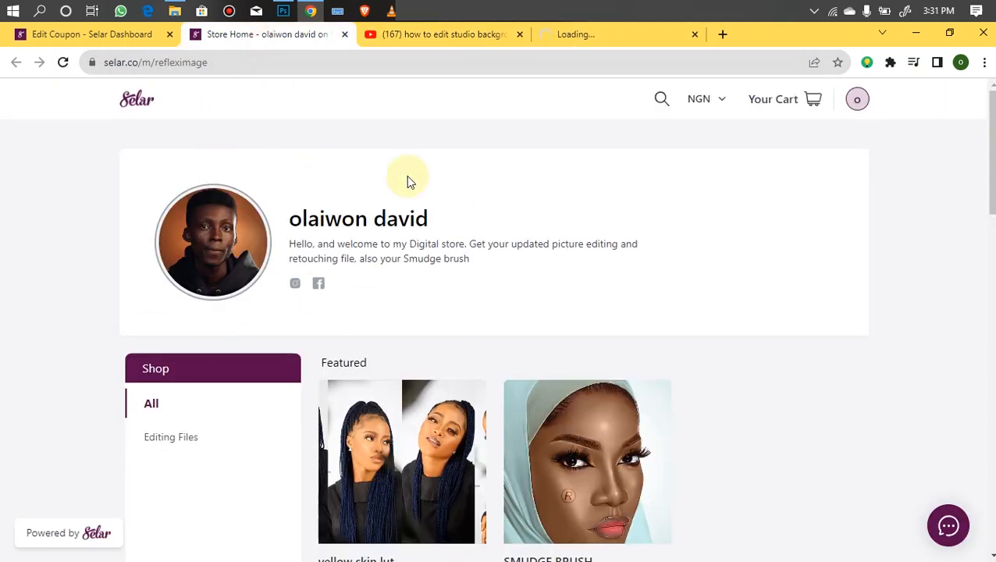
Find the Reflex latest Collections product in the store and begin its checkout.
left_click_drag(990, 172, 942, 284)
left_click(544, 340)
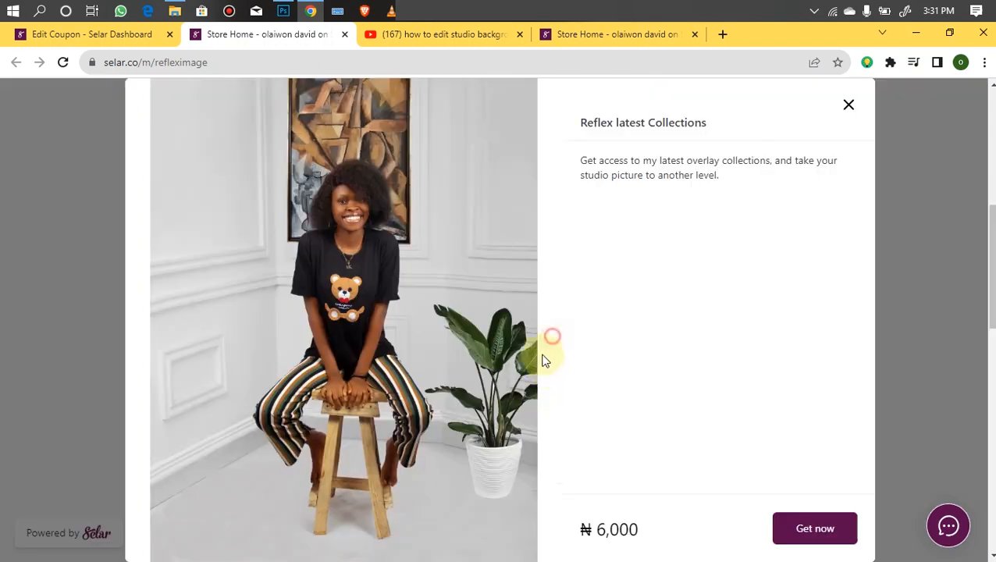
left_click(790, 530)
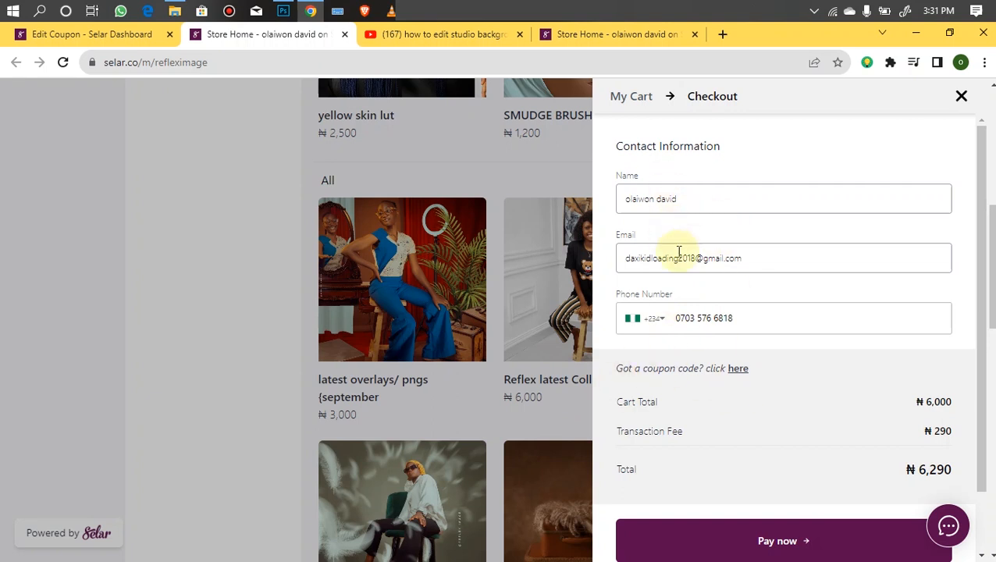
Apply the coupon code "family" to the order and review the discounted total.
left_click(735, 371)
left_click(711, 402)
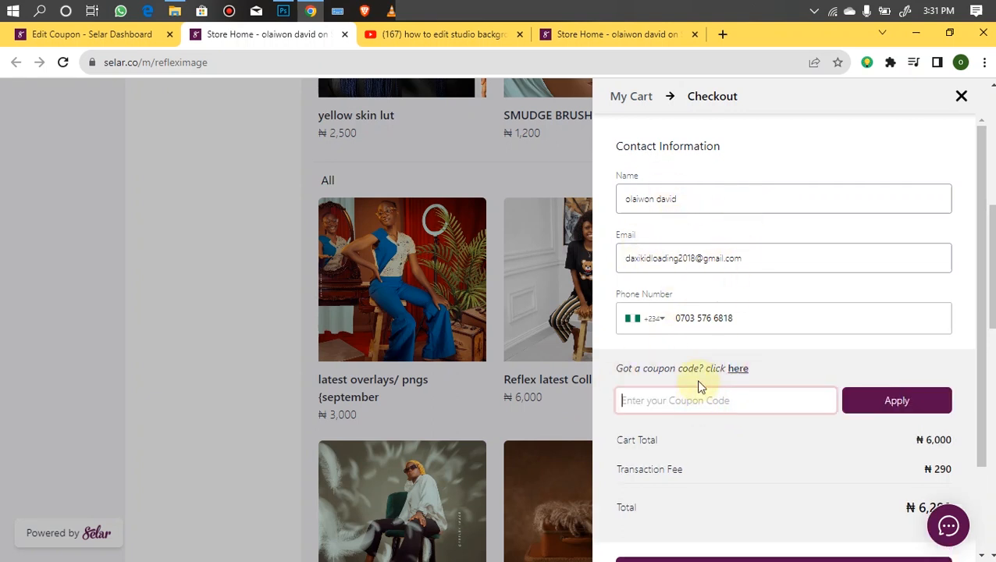
type("f")
left_click(849, 401)
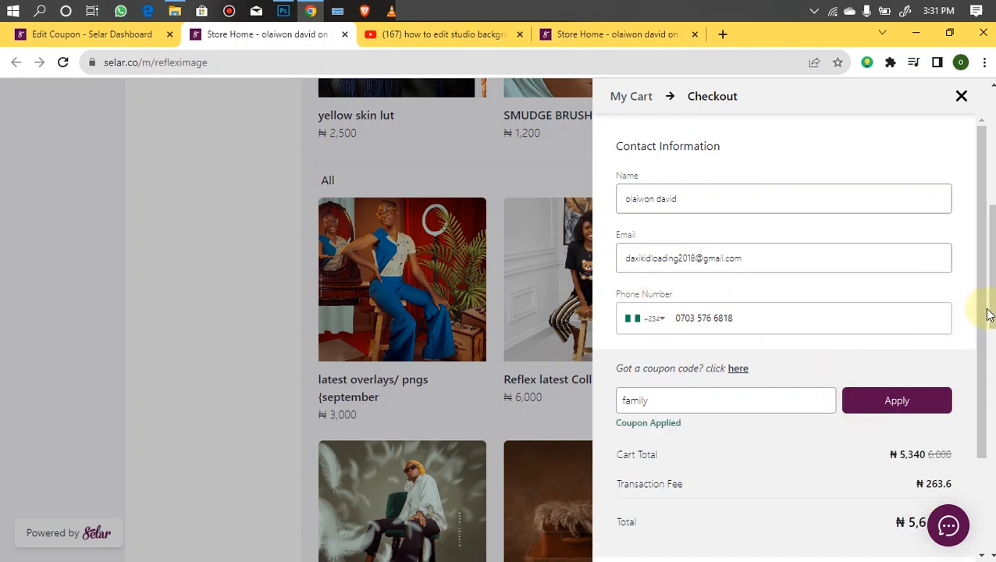
scroll(969, 355, "down", 2)
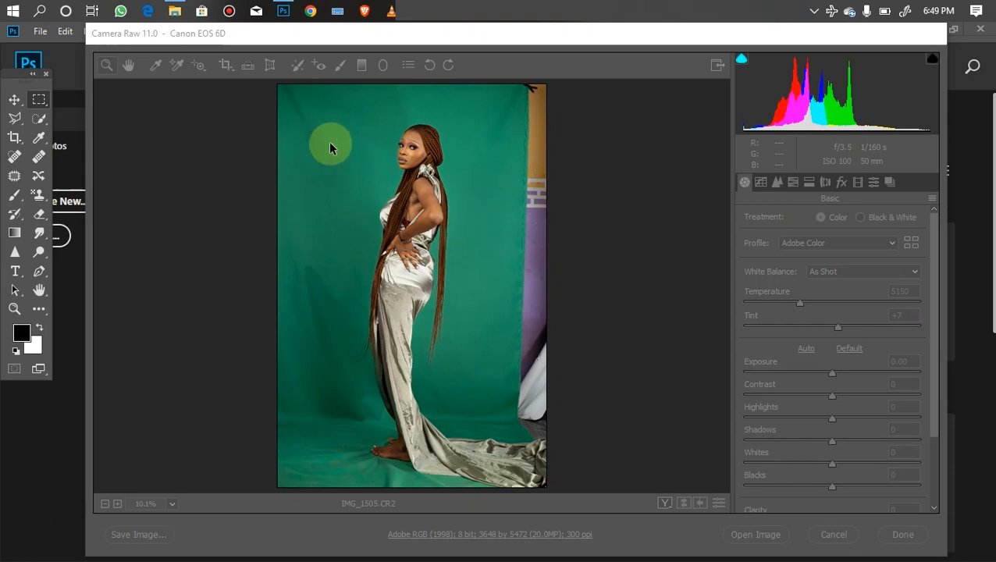
Set the photo's HSL Oranges luminance to +43 and Oranges saturation to +34.
left_click(492, 263)
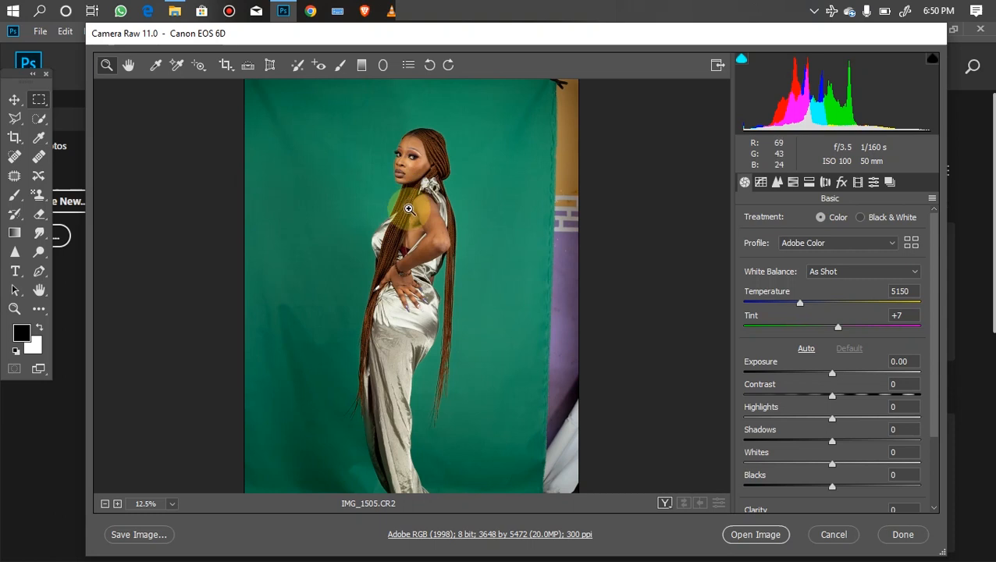
left_click(792, 183)
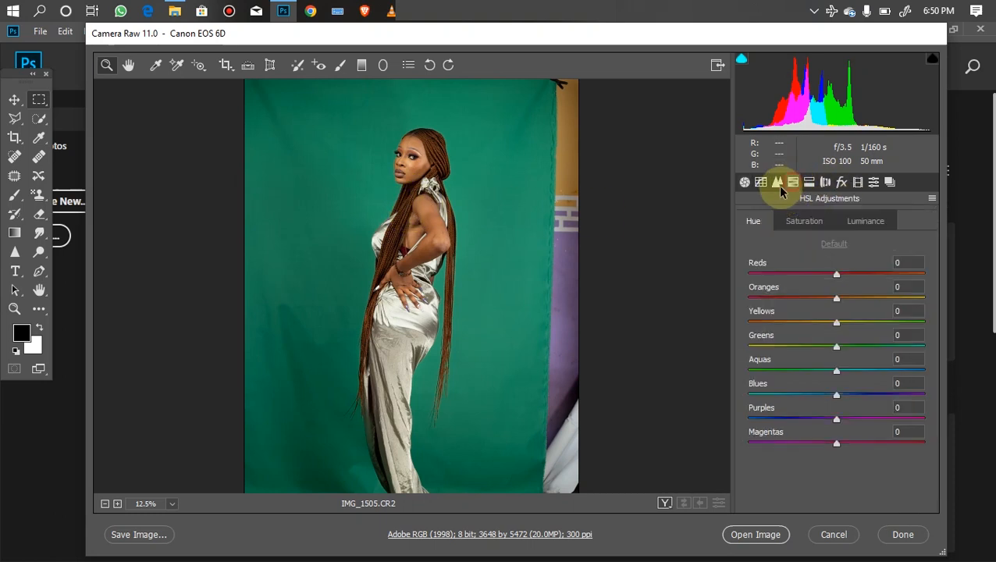
left_click(851, 221)
left_click_drag(836, 299, 866, 304)
left_click(803, 222)
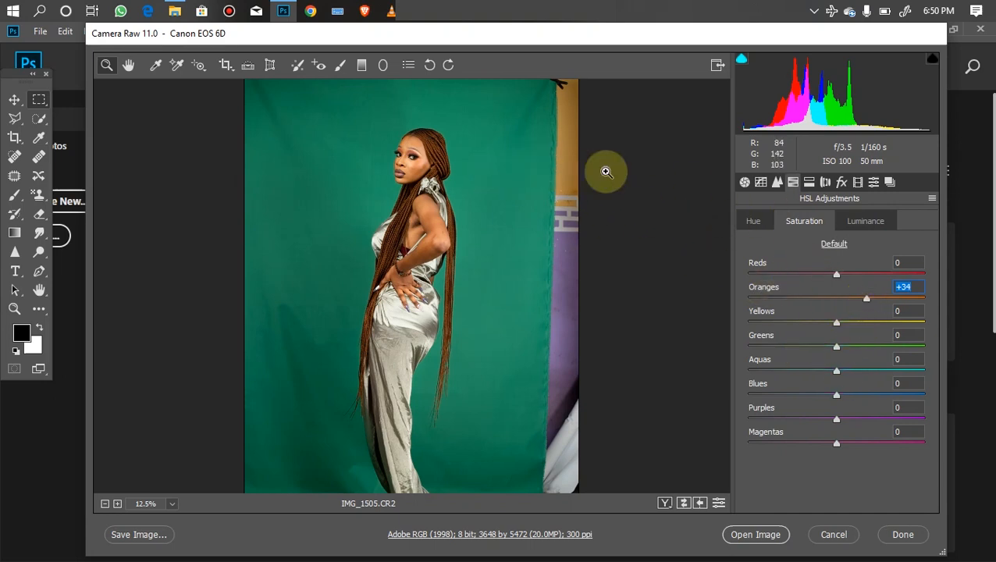
Set the HSL Greens luminance to +39 to brighten the green backdrop.
left_click(857, 221)
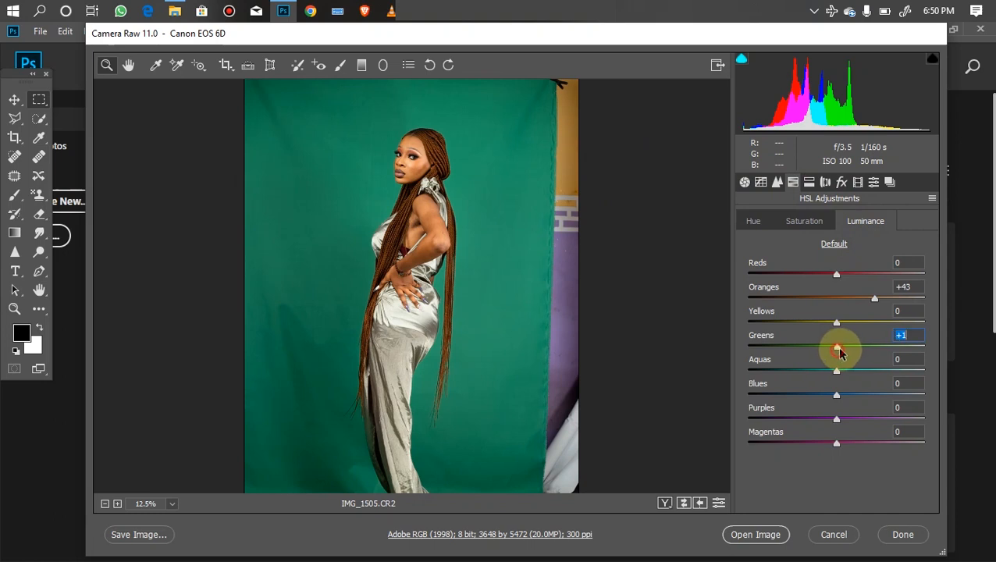
left_click_drag(838, 352, 860, 349)
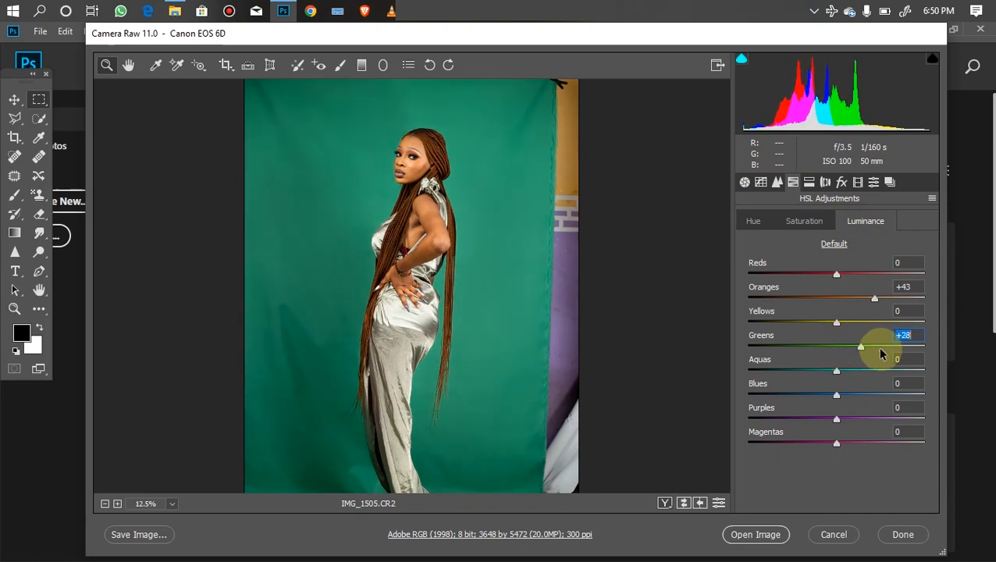
left_click(871, 346)
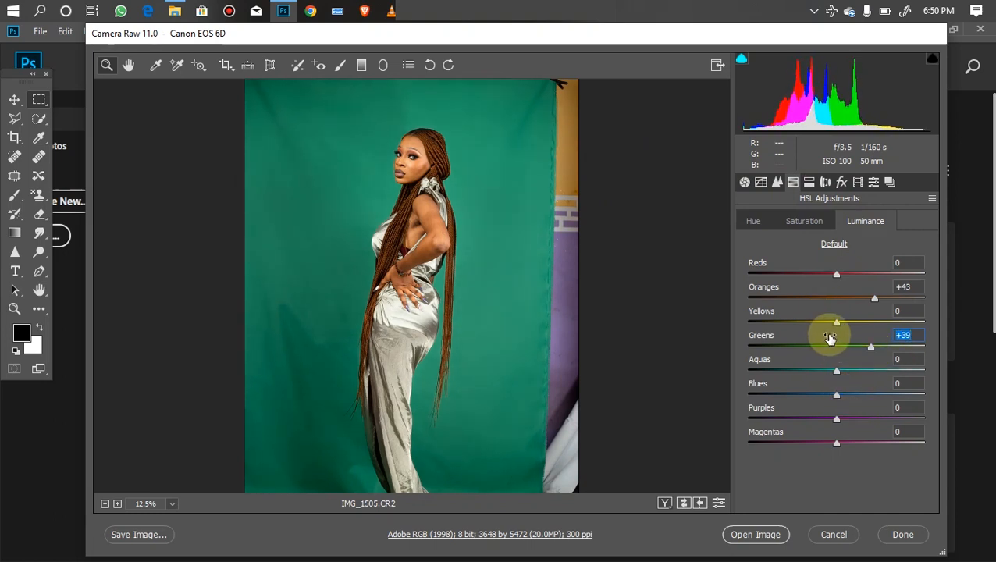
Compare the photo with and without the HSL adjustments, and open the adjusted raw image for editing.
key("ctrl+minus")
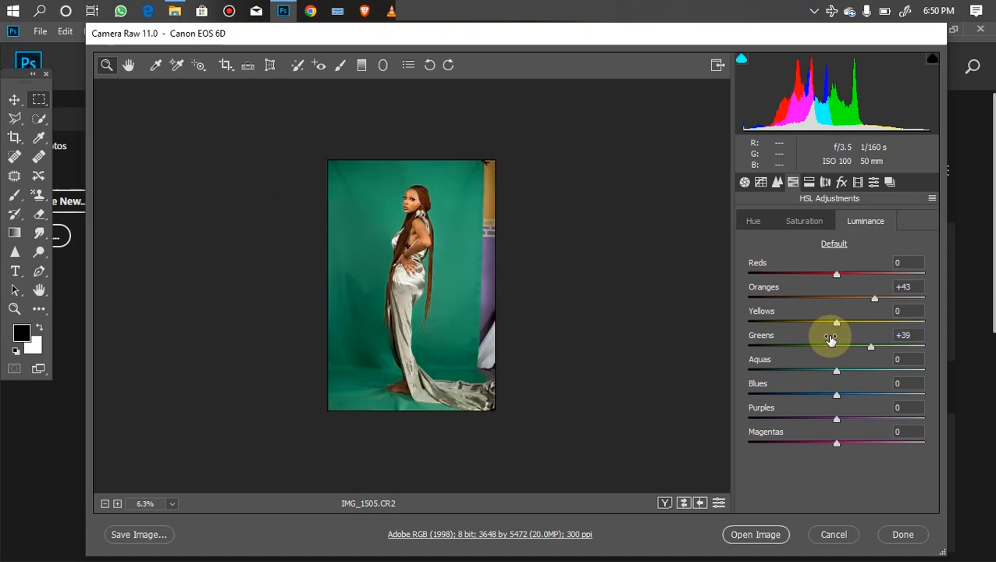
key("ctrl+alt+p")
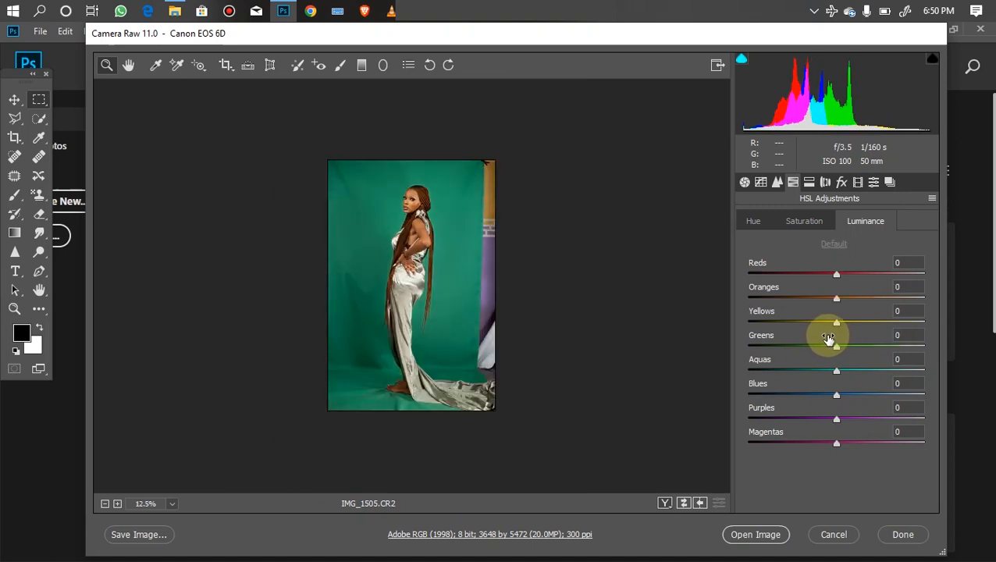
key("ctrl+alt+p")
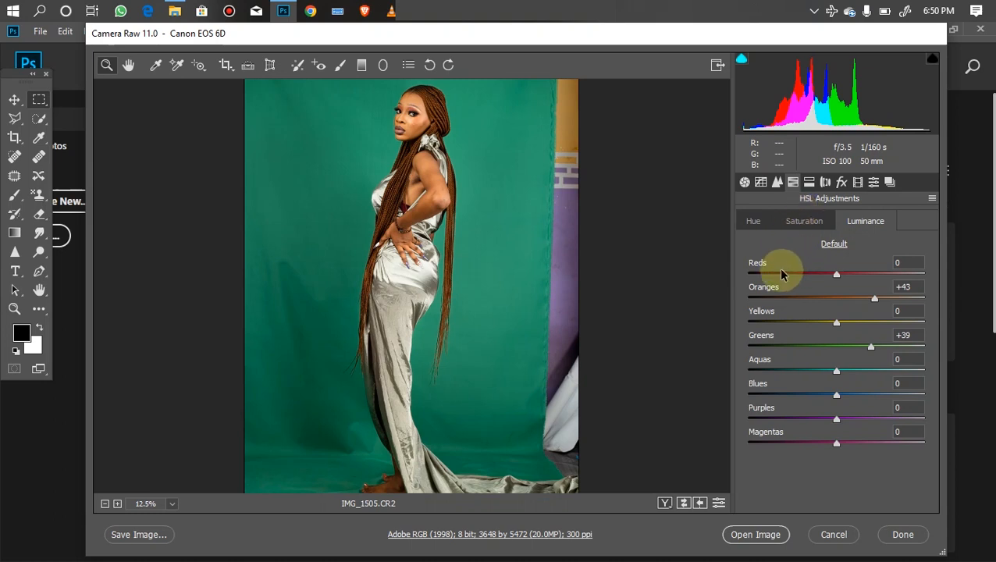
left_click(748, 535)
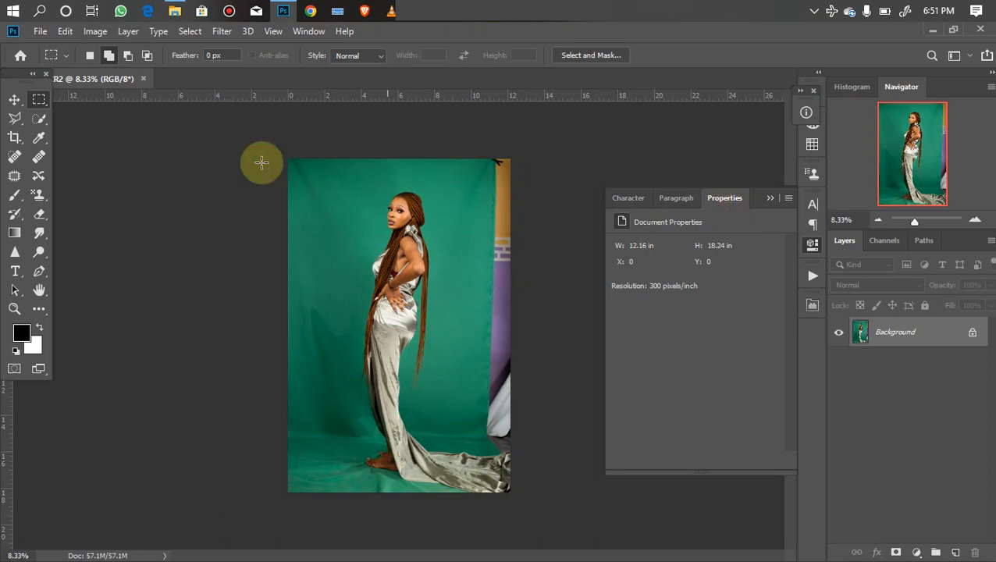
Extend the canvas around the whole photo with a 4:5 crop of about 15.3 by 19.1 in.
left_click(14, 137)
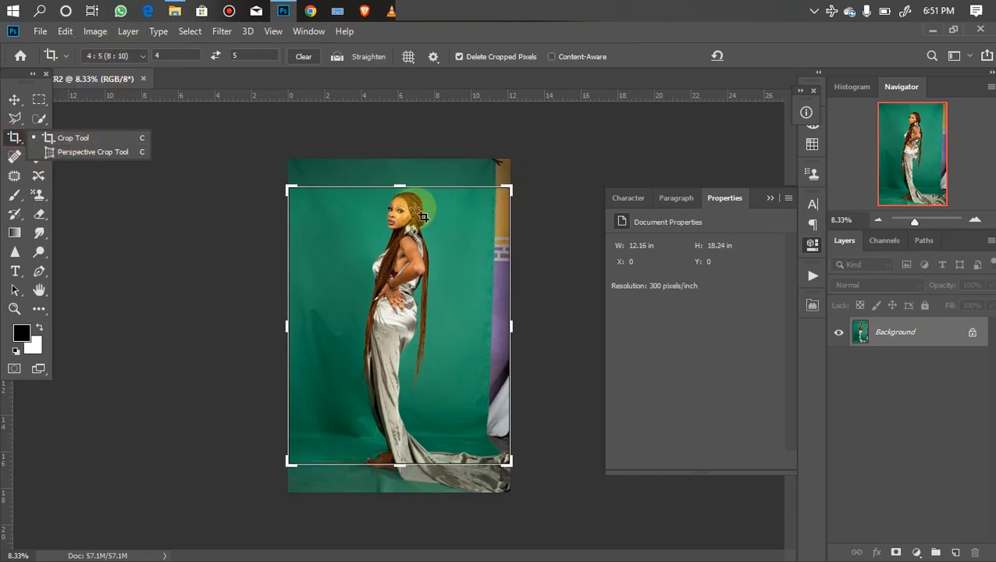
mouse_move(400, 186)
left_mouse_down()
mouse_move(399, 163)
mouse_move(396, 172)
left_mouse_up()
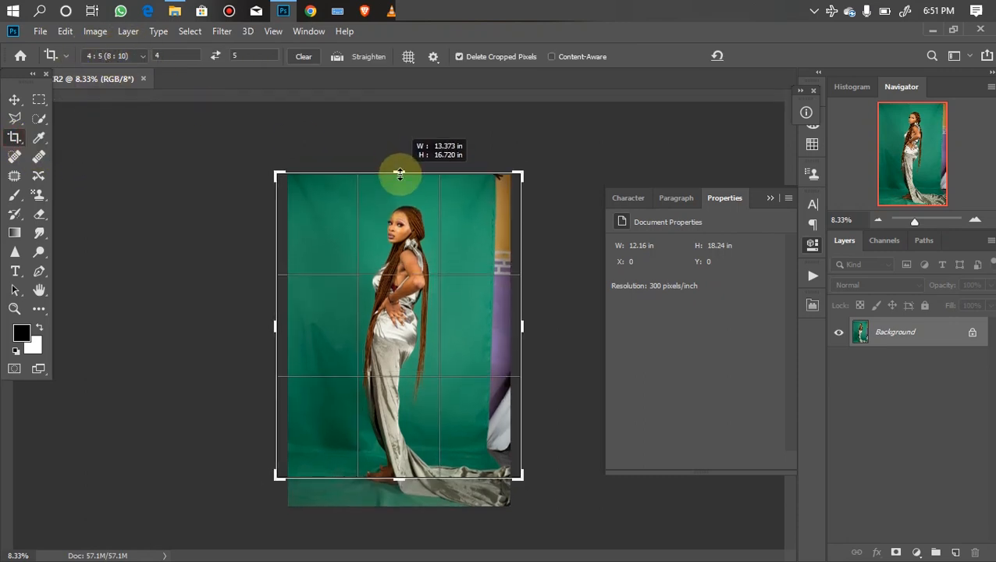
left_click_drag(393, 485, 394, 496)
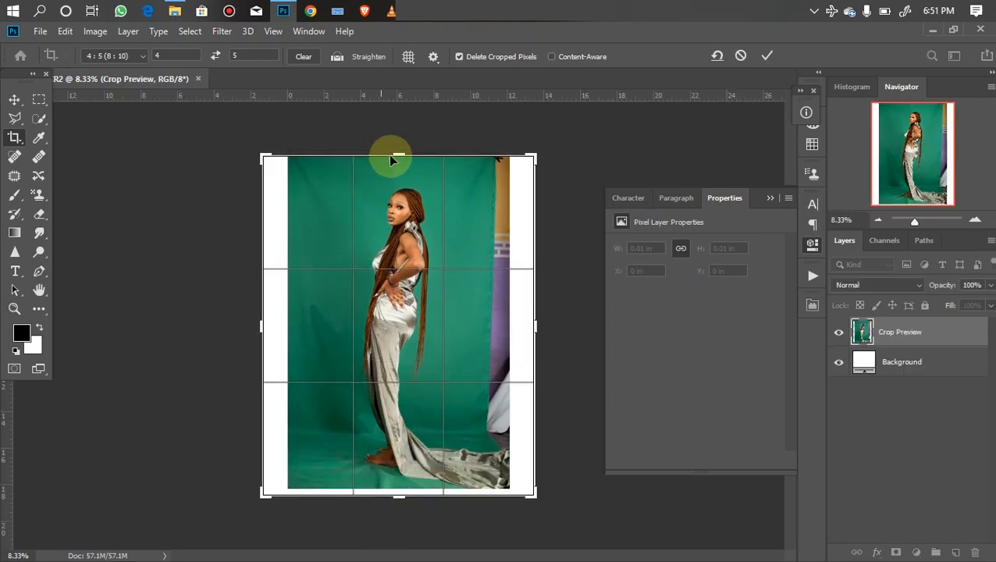
left_click_drag(398, 153, 396, 149)
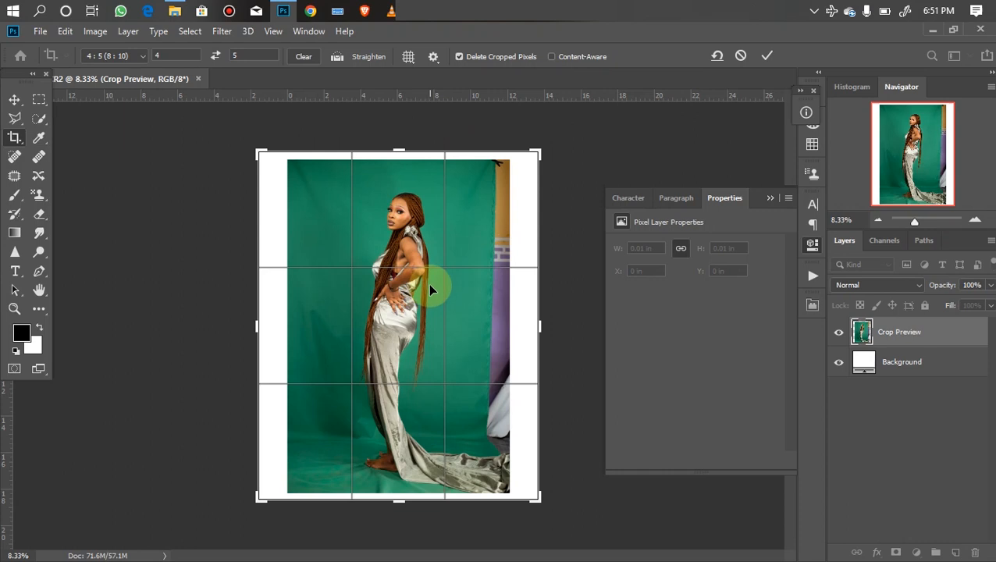
key("Return")
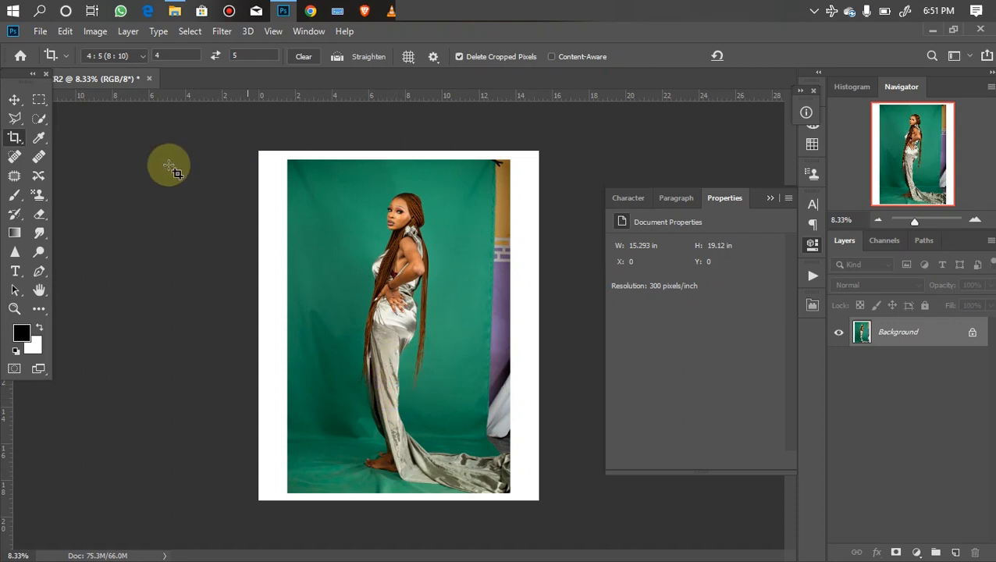
Select the strip above the model's head and stretch it upward to 214.29% height to cover the white top margin, then deselect.
left_click(38, 99)
left_click_drag(259, 152, 534, 187)
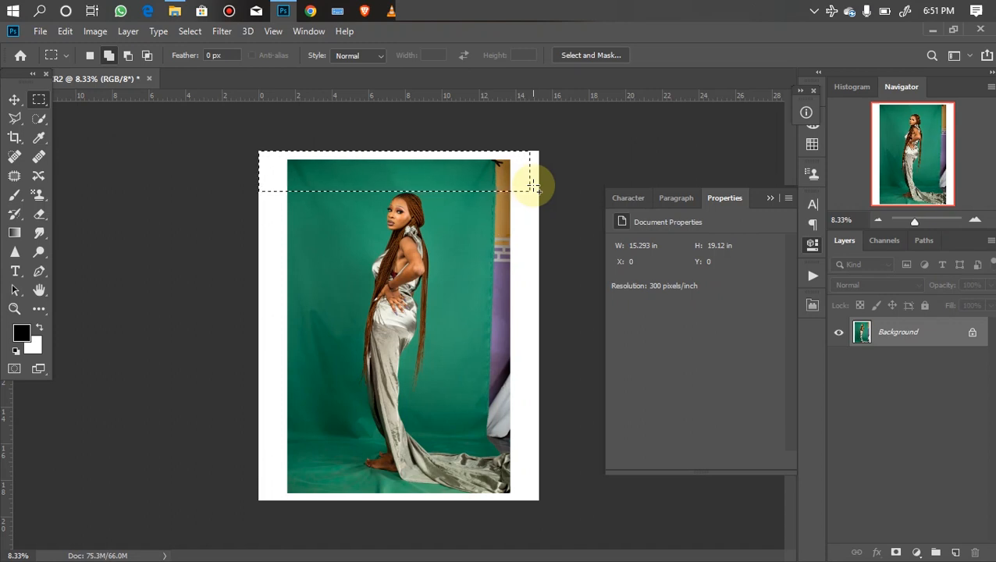
key("ctrl+t")
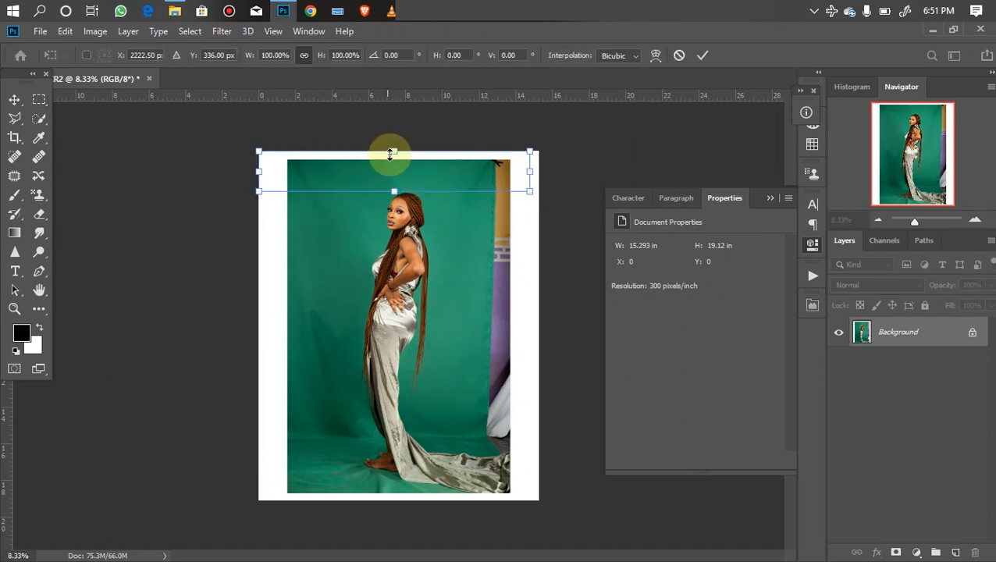
left_click_drag(393, 153, 395, 103)
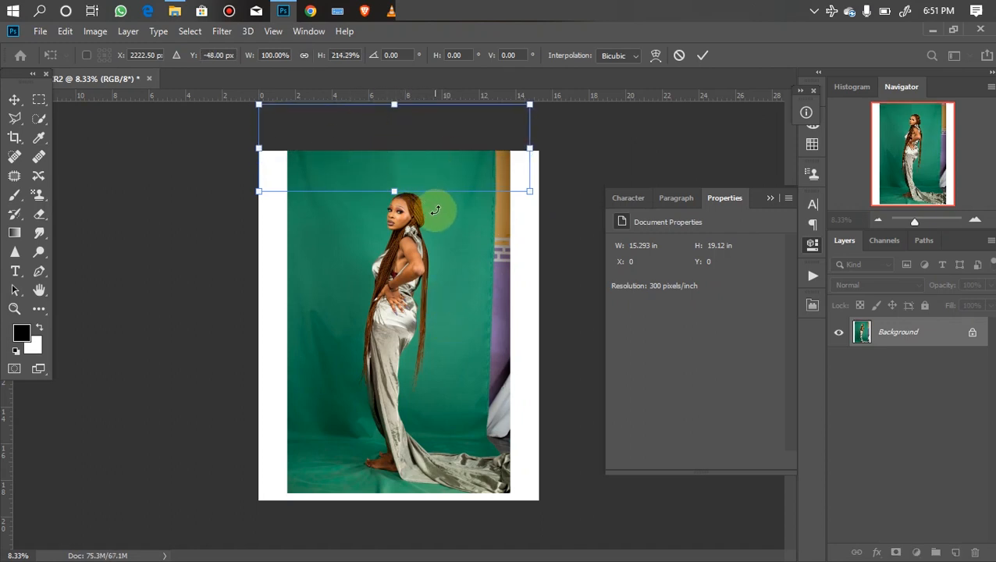
key("Return")
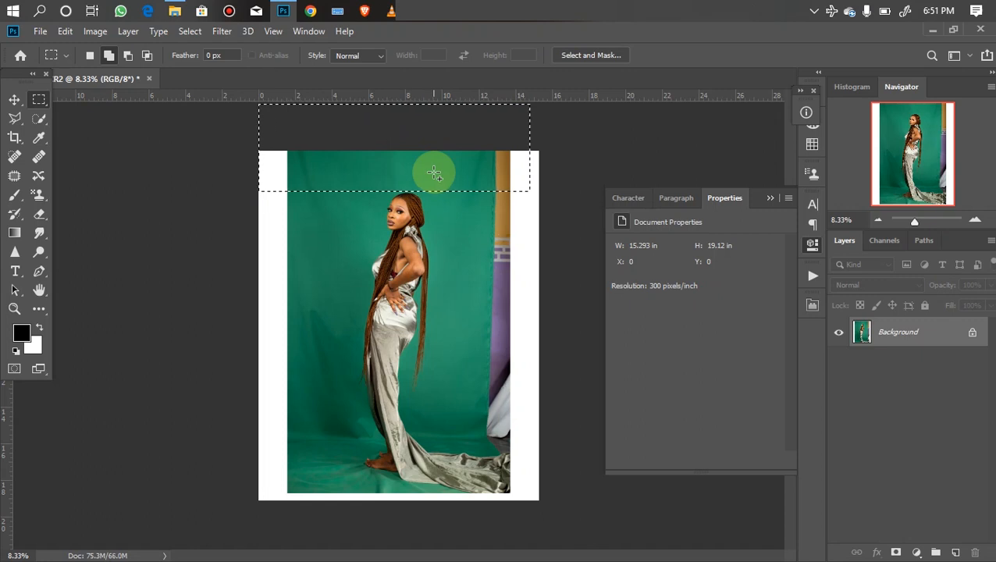
left_click(434, 177)
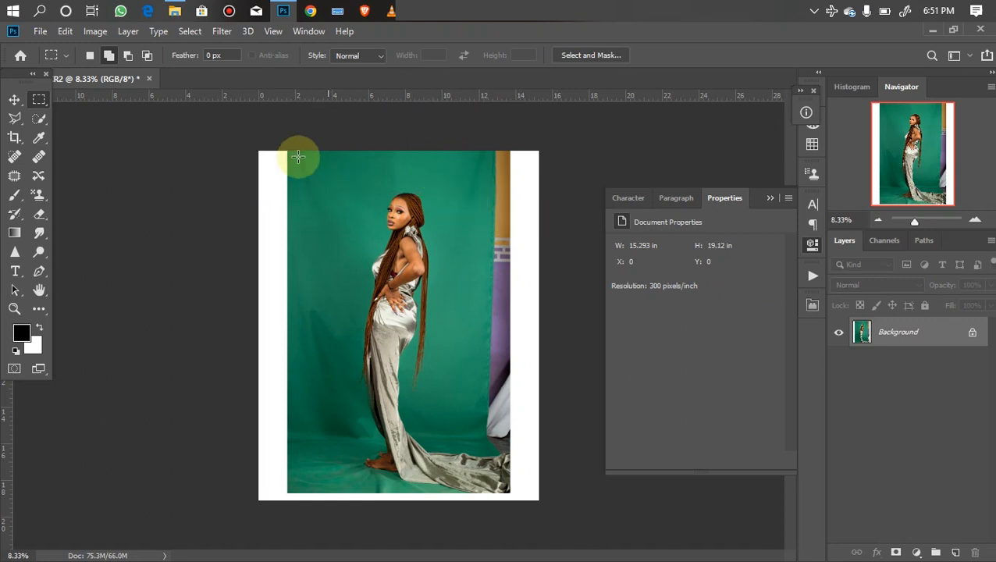
Select a full-height strip along the photo's left edge, stretch it outward over the white margin, and deselect.
left_click_drag(258, 150, 328, 506)
key("ctrl+t")
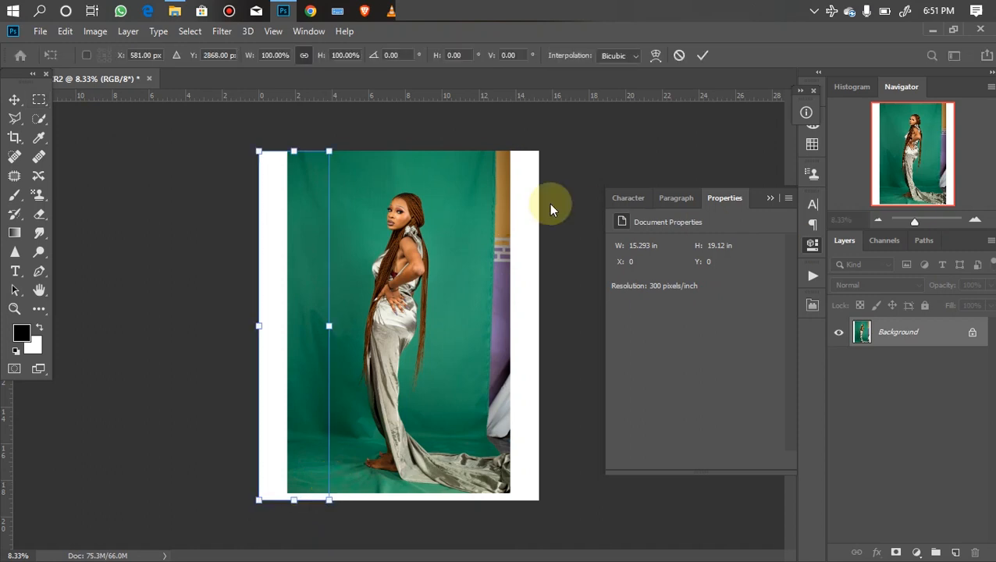
left_click_drag(240, 329, 188, 325)
key("Return")
key("ctrl+d")
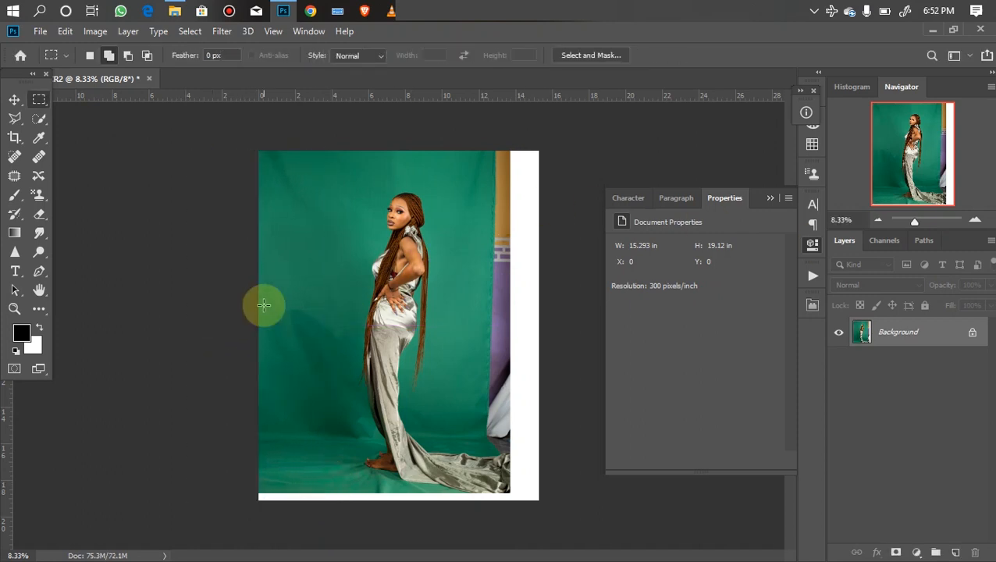
Select a full-height strip along the photo's right side, stretch it outward to 270.71% width over the wall and white margin, and deselect.
left_click_drag(461, 148, 667, 545)
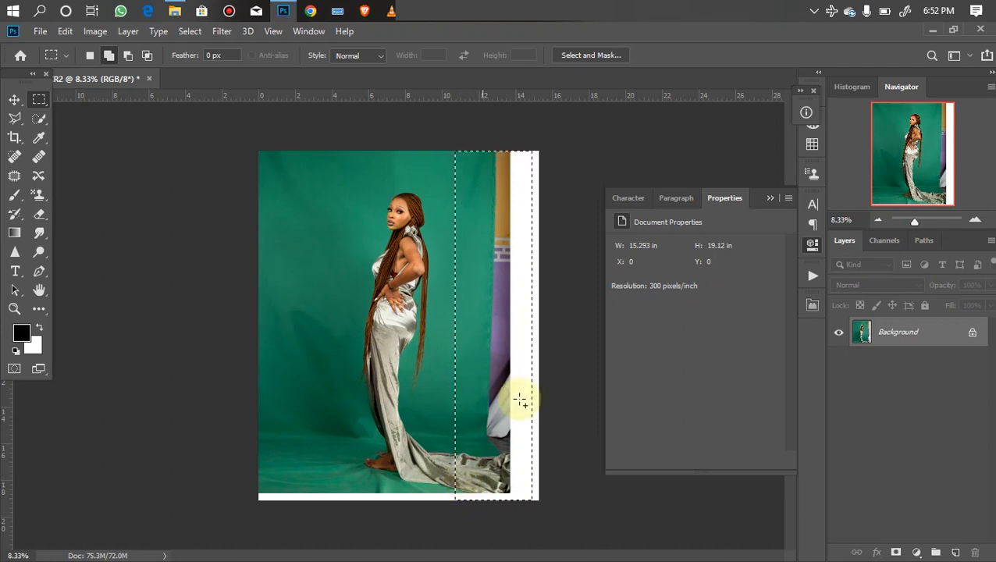
key("Left")
key("Left")
key("Left")
key("Left")
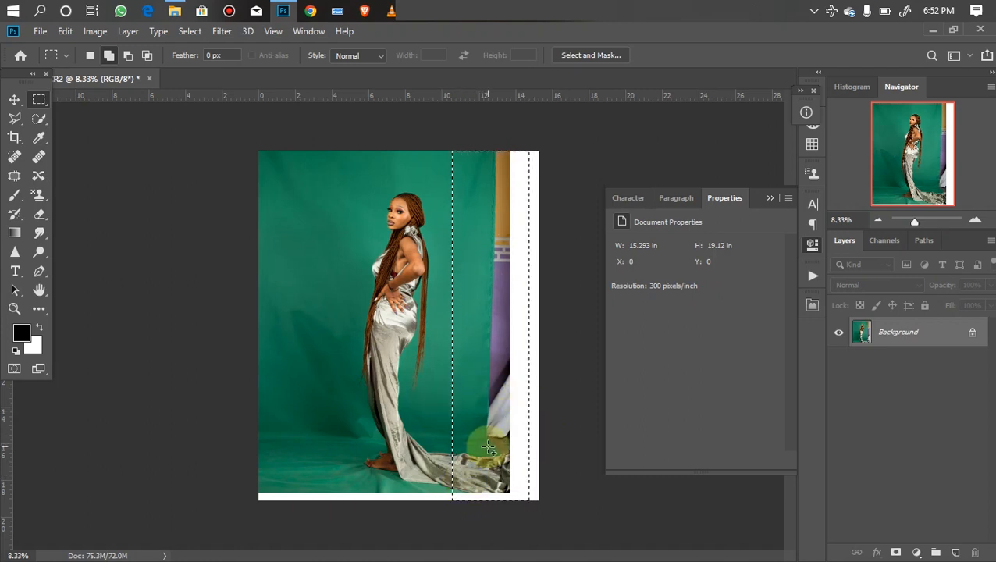
key("Left")
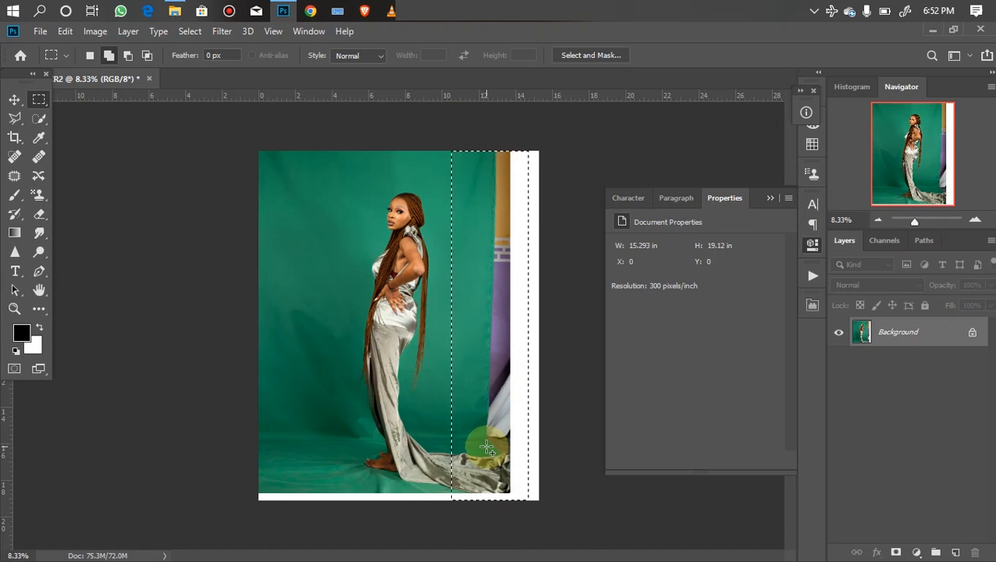
key("Left")
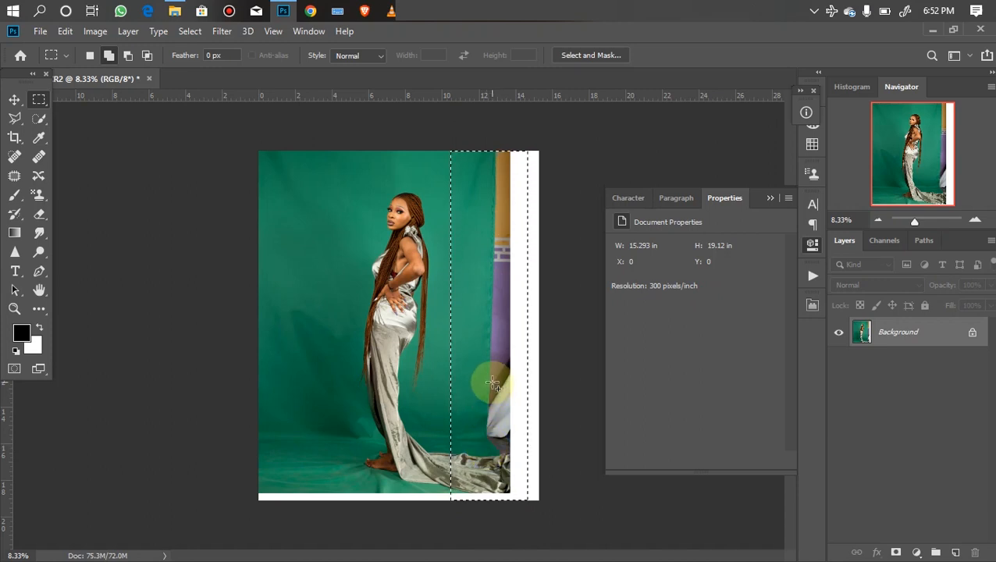
key("ctrl+t")
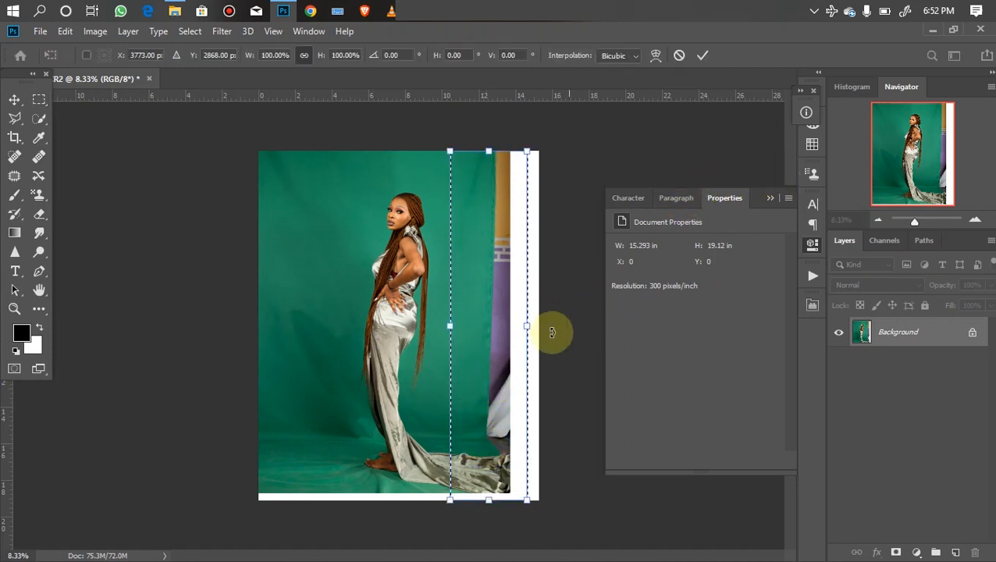
left_click_drag(526, 327, 659, 351)
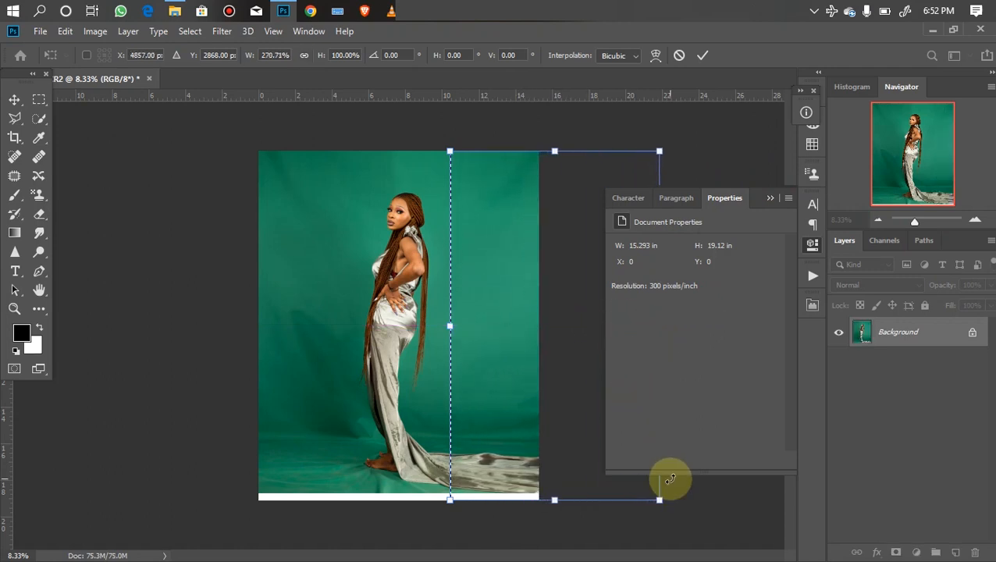
key("Return")
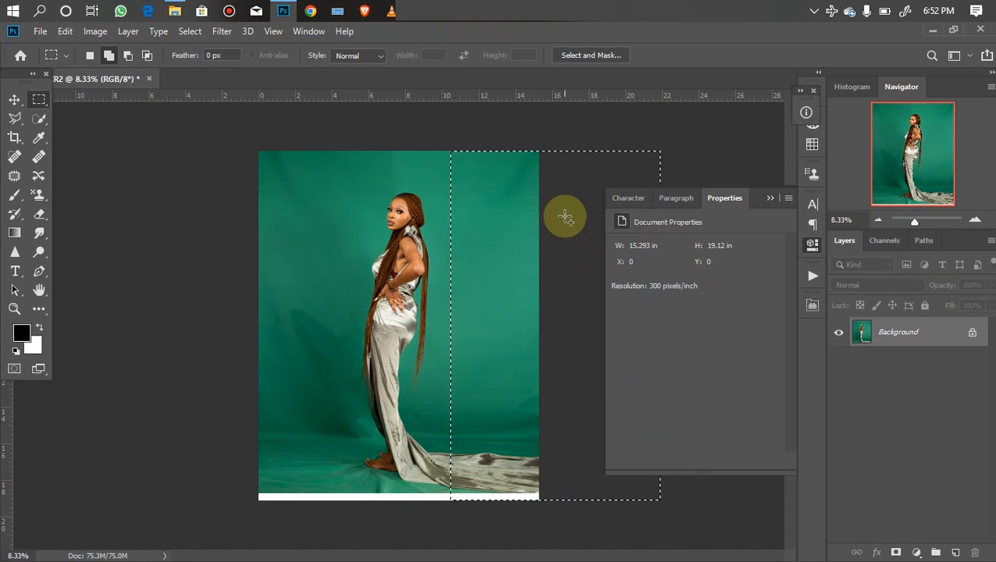
key("ctrl+d")
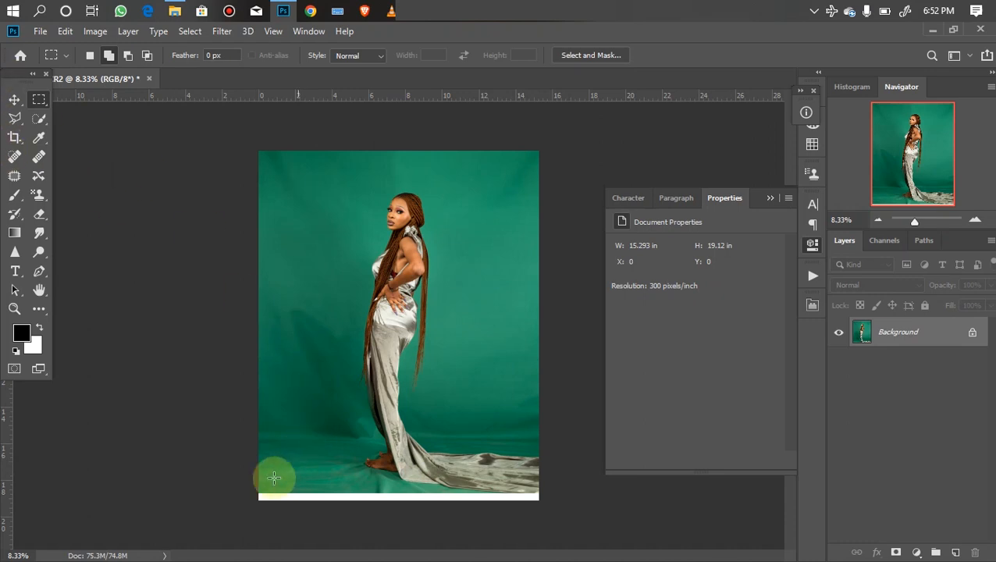
Select a full-width strip along the photo's bottom edge, stretch it downward over the white margin, and deselect.
left_click_drag(238, 483, 679, 544)
key("ctrl+t")
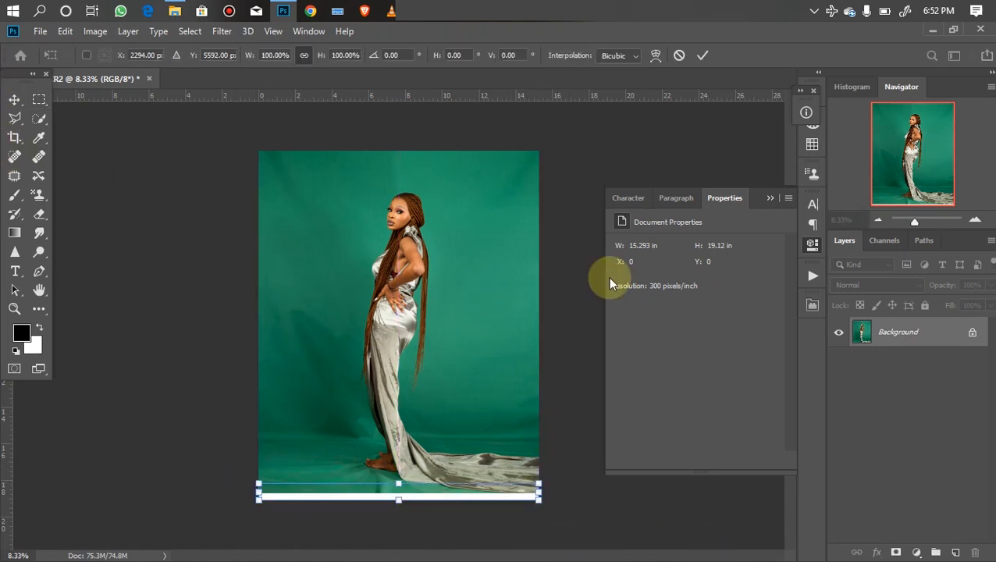
left_click_drag(397, 504, 400, 533)
key("Return")
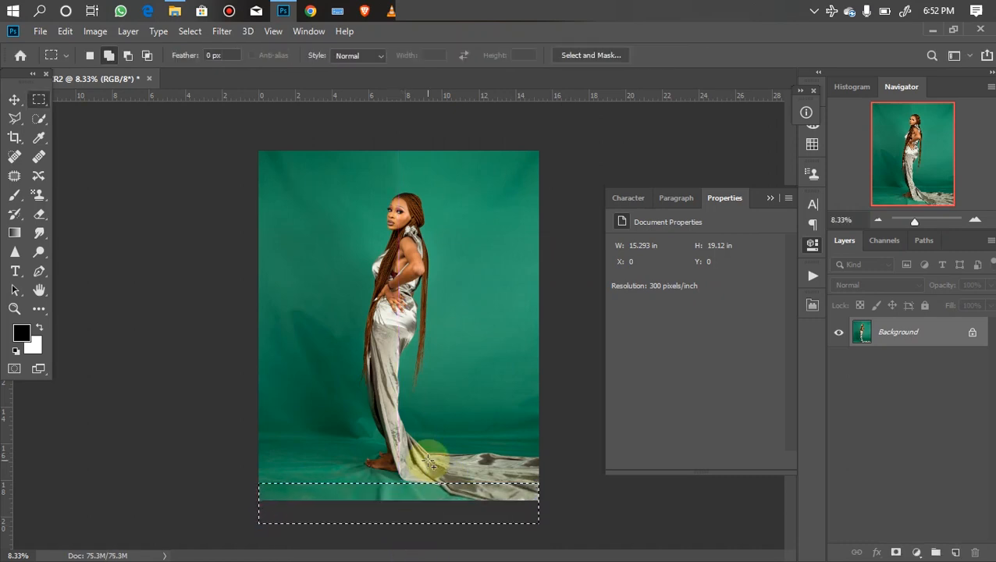
key("ctrl+d")
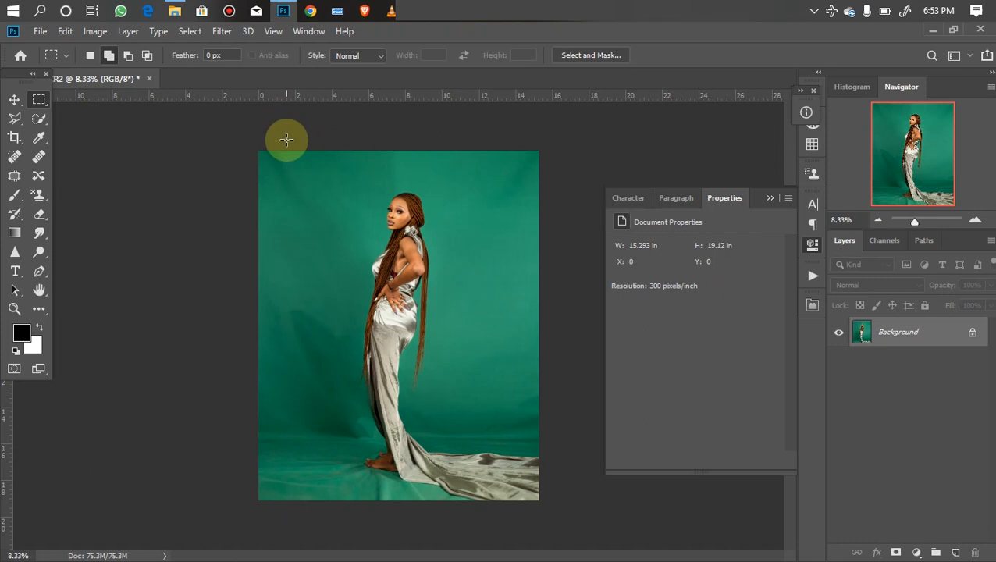
Duplicate the Background layer and rename the copy "model".
key("ctrl+j")
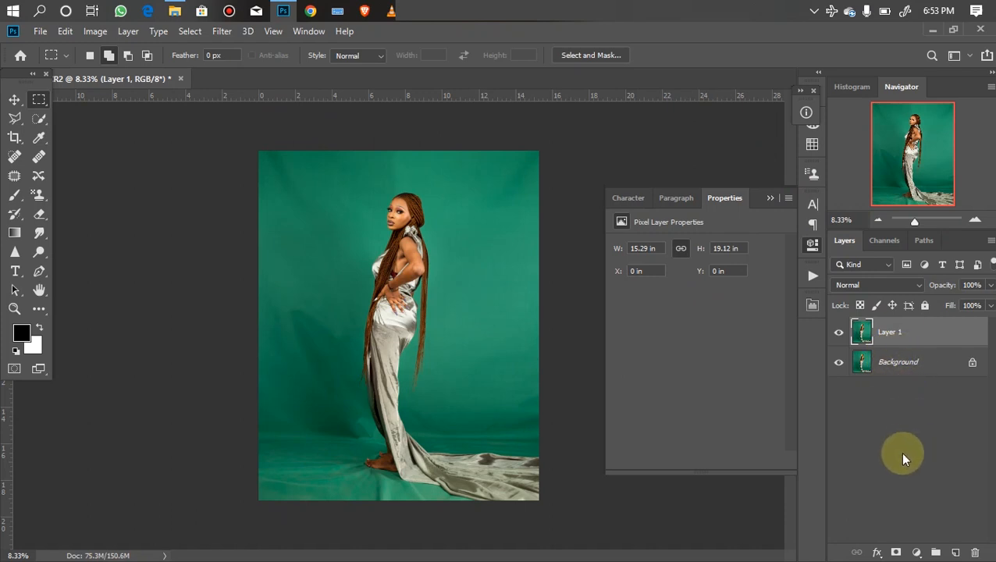
double_click(890, 331)
type("model")
left_click(872, 281)
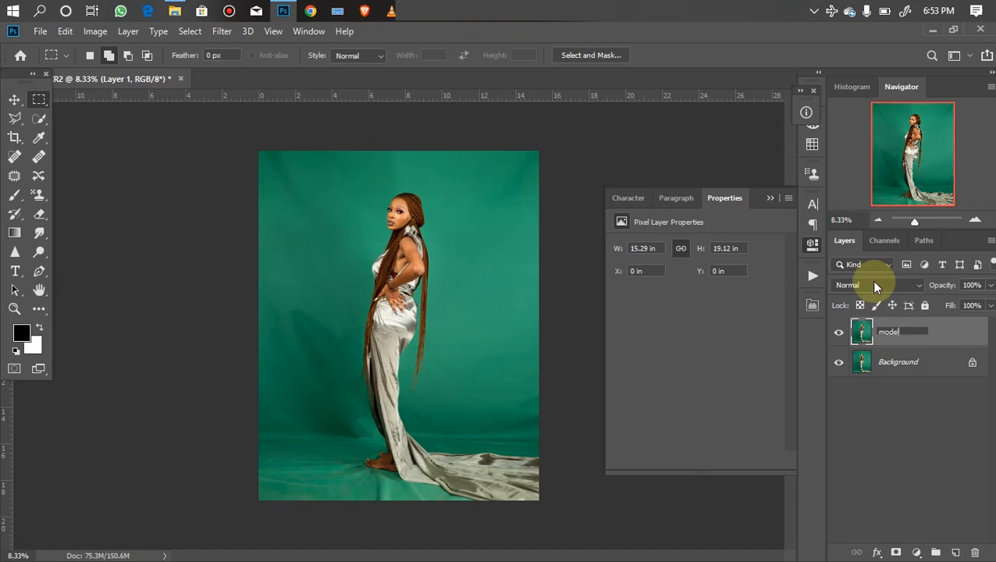
Select the model with her braids and the whole dress train using the Quick Selection tool.
left_click(39, 118)
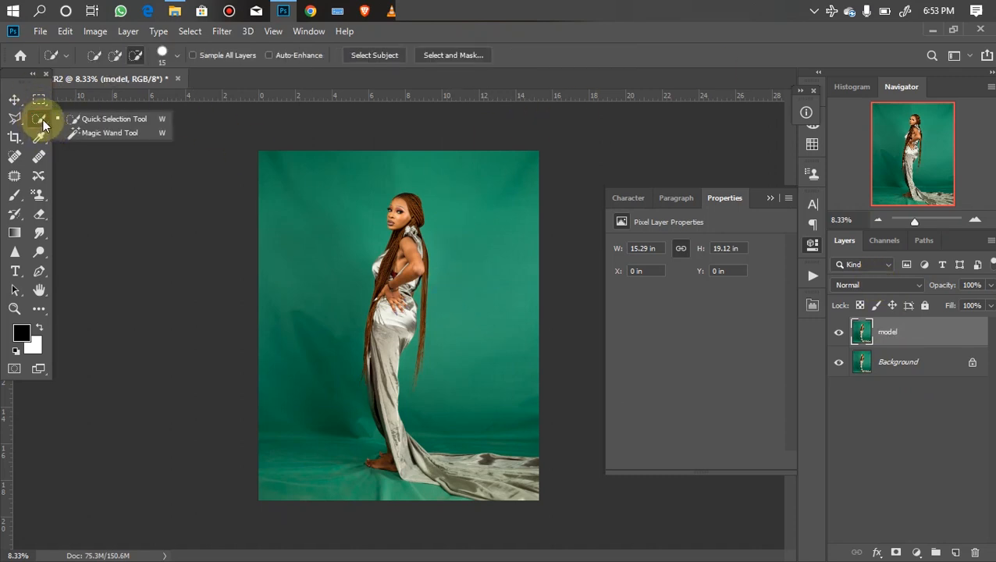
left_click(107, 122)
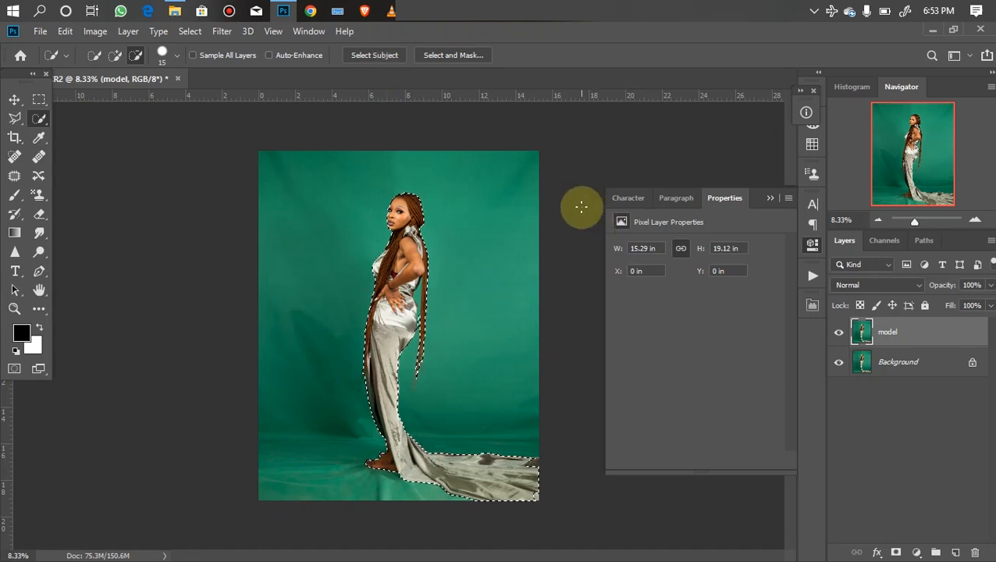
Add the missed dark patch near the upper right end of the dress train to the selection with the Polygonal Lasso.
key("ctrl+plus")
key("ctrl+plus")
key("ctrl+plus")
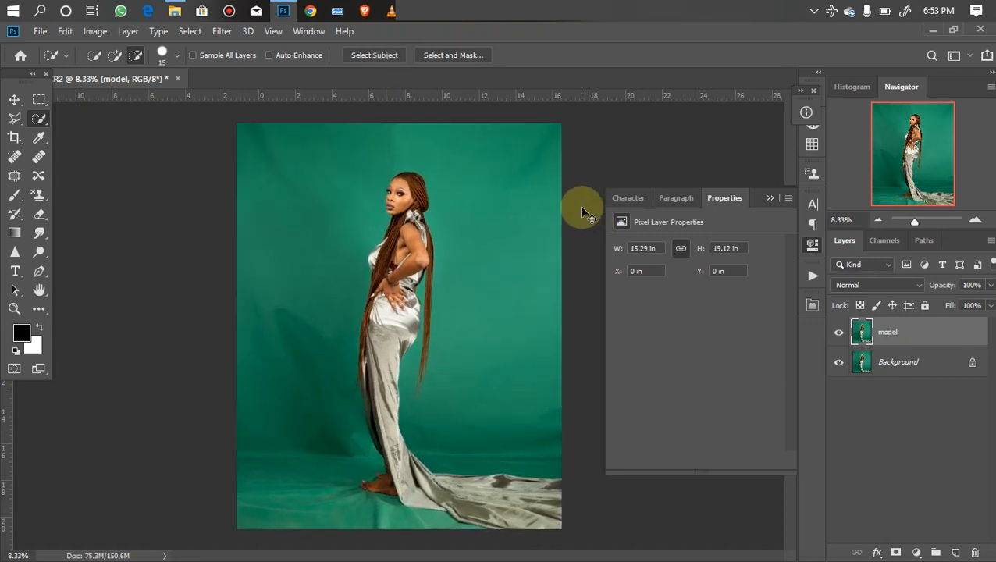
key("ctrl+plus")
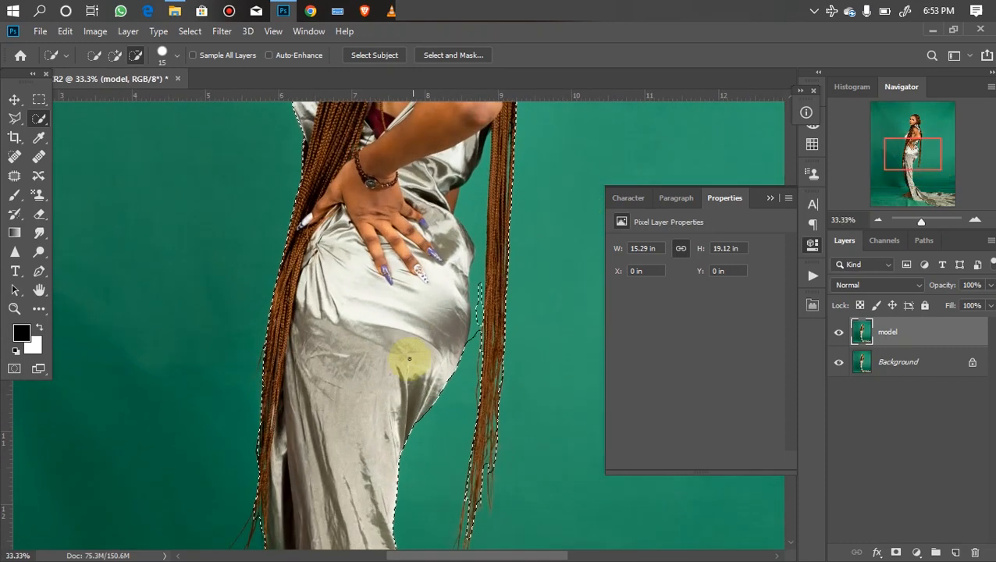
left_click_drag(402, 409, 420, 175)
left_click_drag(418, 351, 337, 294)
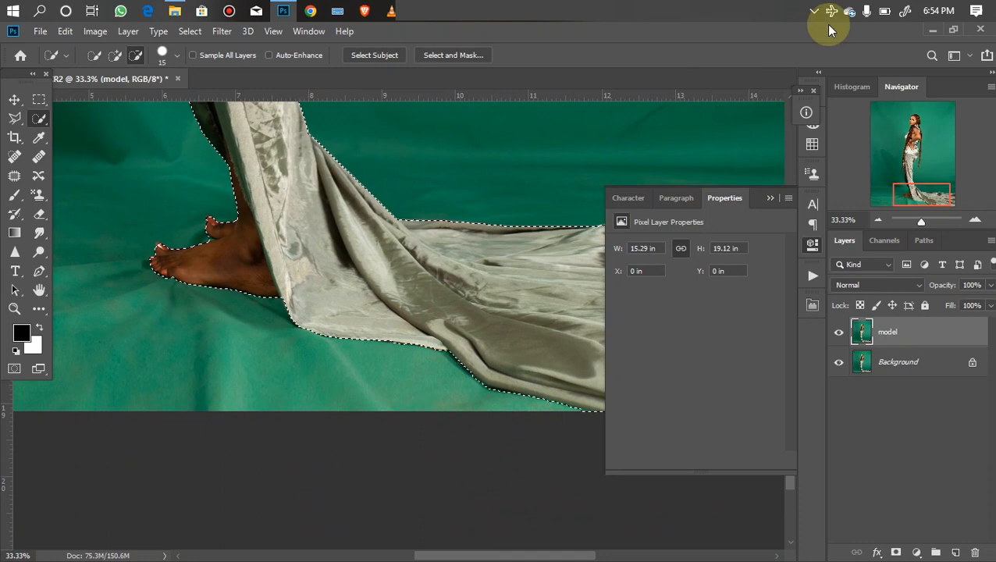
left_click_drag(402, 291, 257, 253)
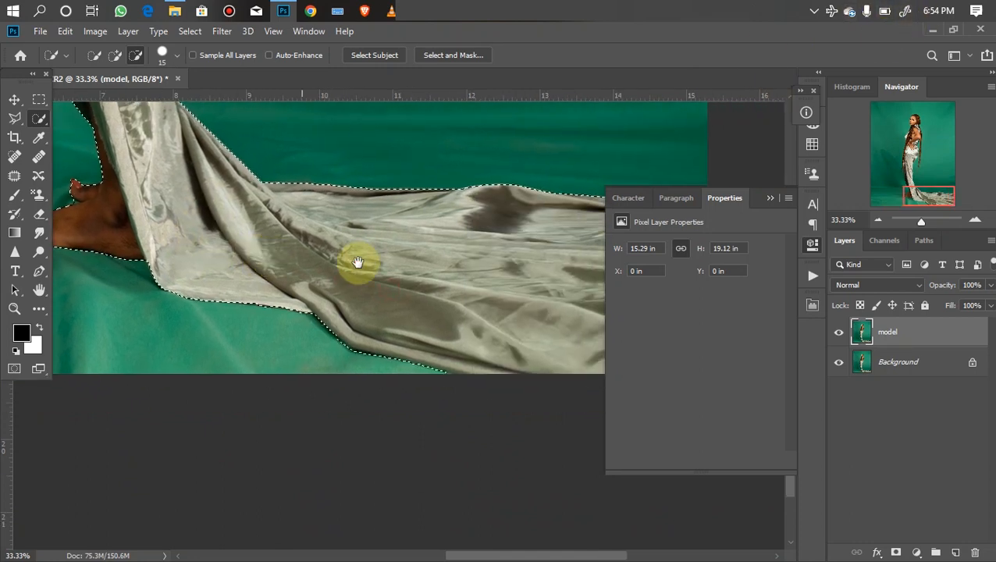
left_click_drag(356, 262, 280, 284)
mouse_move(470, 259)
left_mouse_down()
mouse_move(377, 292)
mouse_move(376, 307)
left_mouse_up()
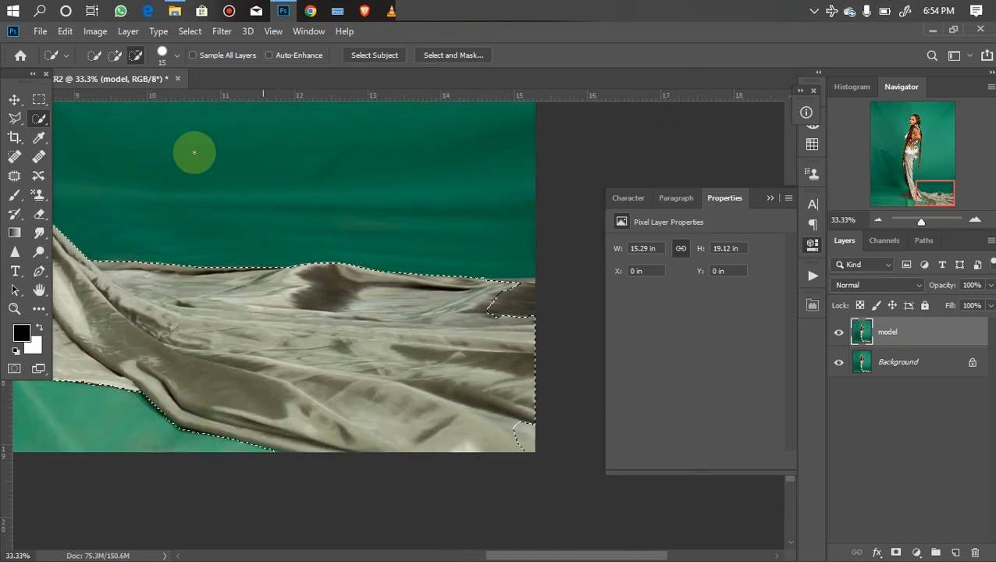
left_click(14, 118)
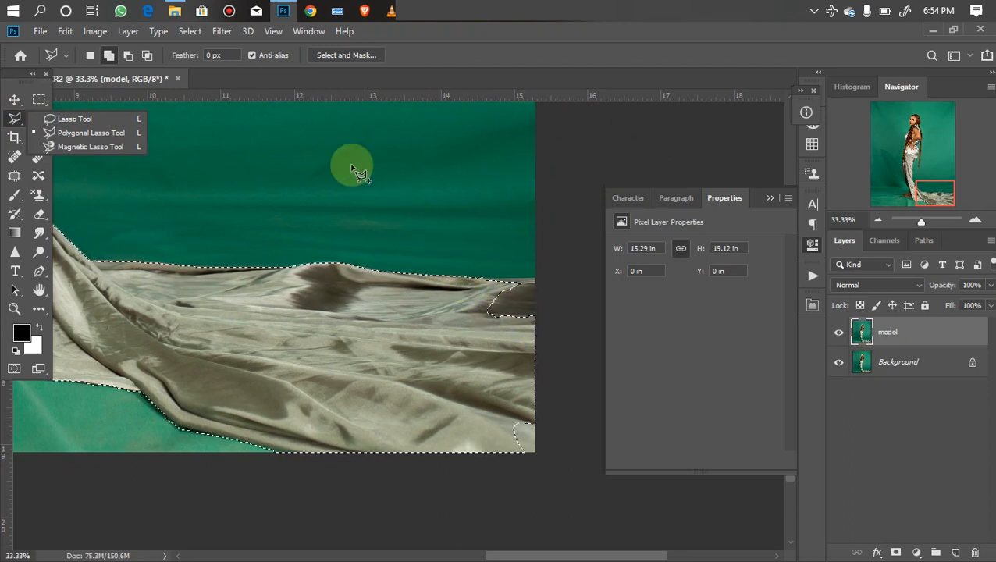
left_click(482, 278)
left_click(536, 278)
left_click(558, 318)
left_click(537, 355)
left_click(474, 285)
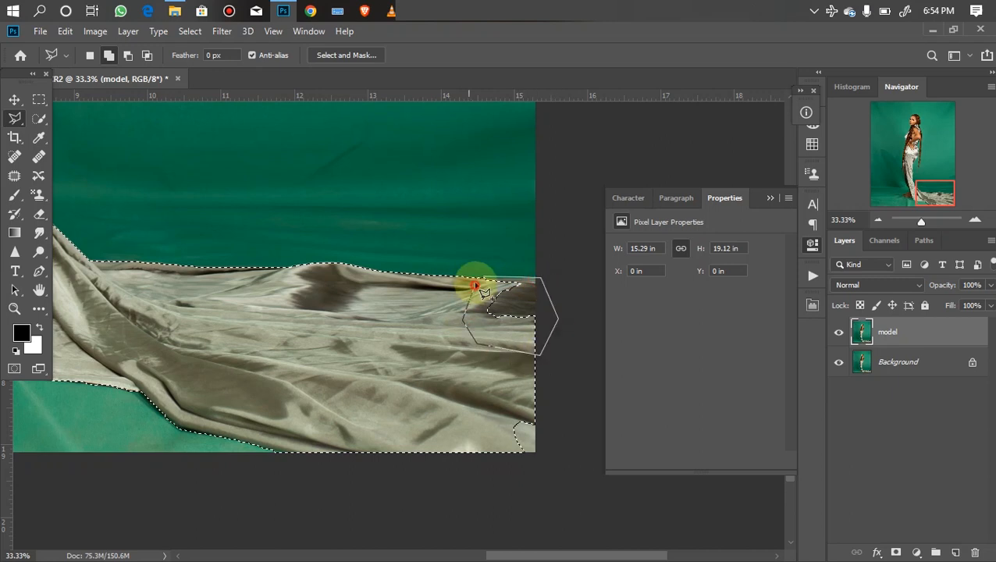
left_click(483, 279)
Add the loose tips of the hanging braids behind the model to the selection with the Polygonal Lasso.
left_click_drag(365, 249, 640, 363)
mouse_move(311, 160)
left_mouse_down()
mouse_move(352, 253)
mouse_move(331, 337)
left_mouse_up()
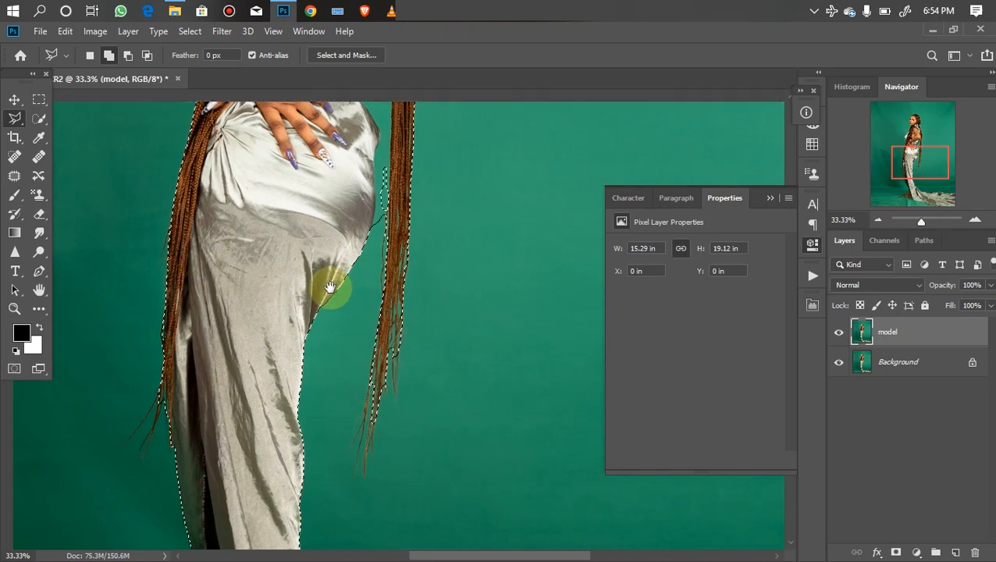
left_click_drag(376, 292, 380, 232)
left_click(409, 228)
left_click(412, 311)
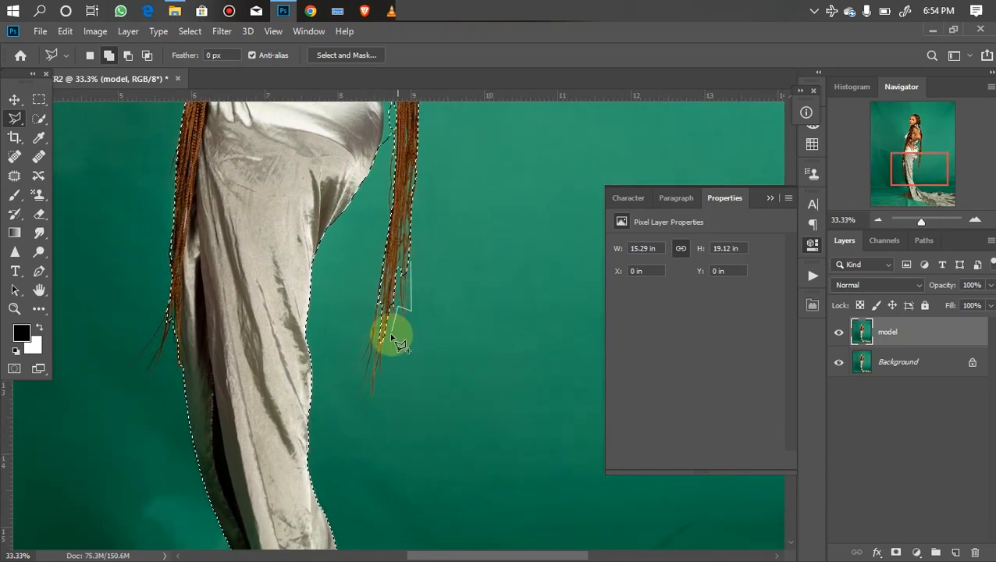
left_click(364, 387)
left_click(367, 332)
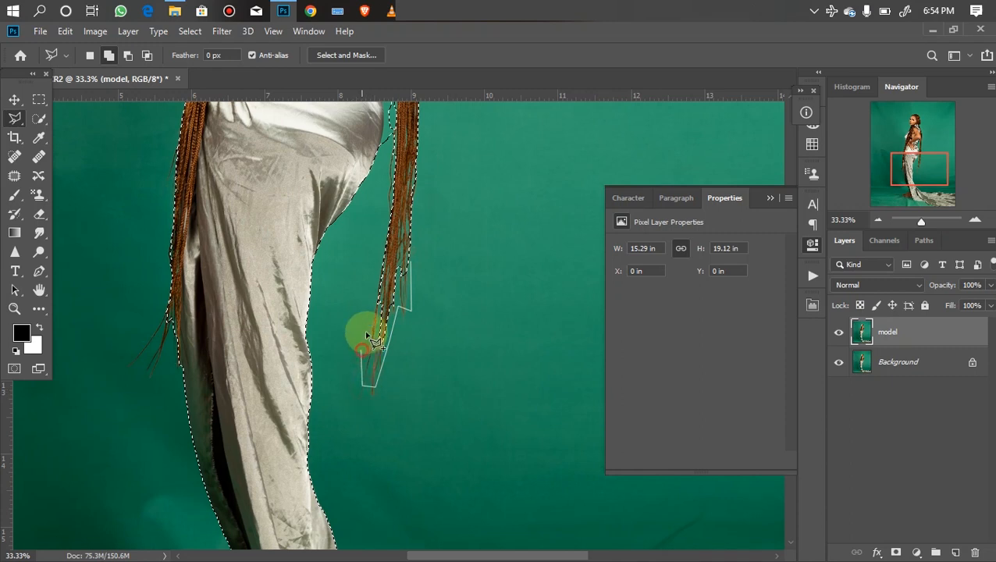
left_click(381, 284)
left_click(389, 236)
left_click(400, 226)
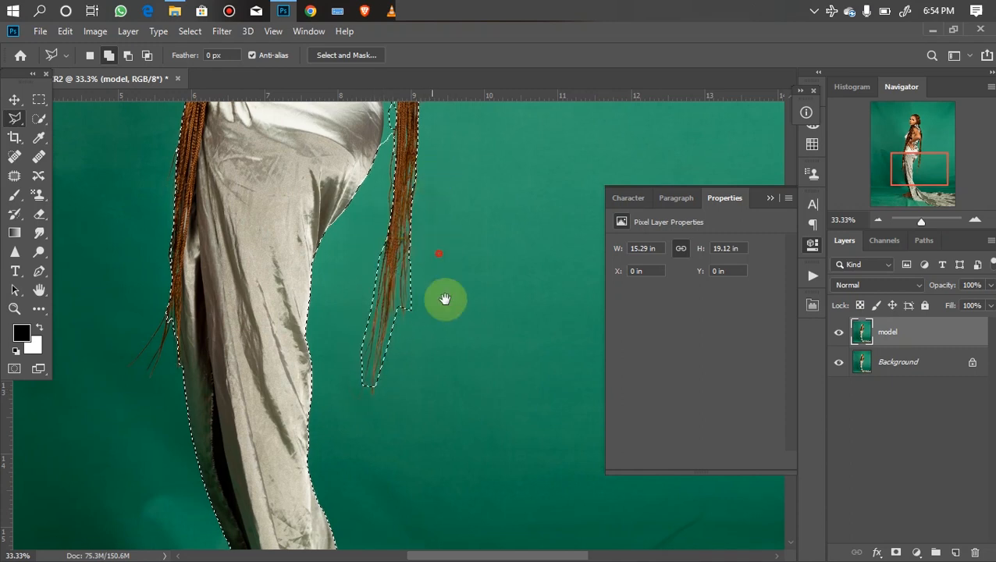
Subtract the green gap between the dress at the hip and the hanging braids from the selection.
left_click_drag(438, 252, 445, 362)
left_click(128, 54)
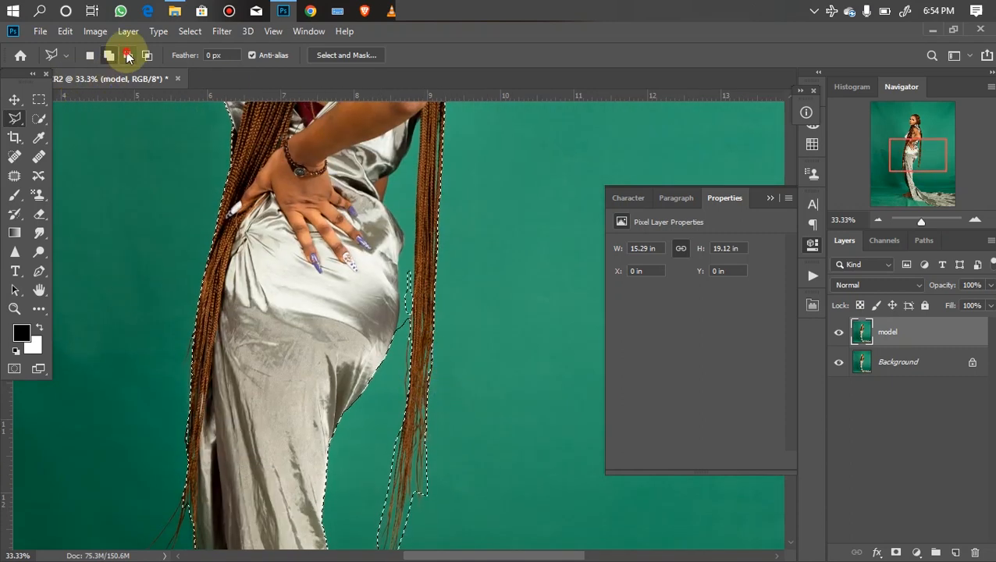
left_click(408, 324)
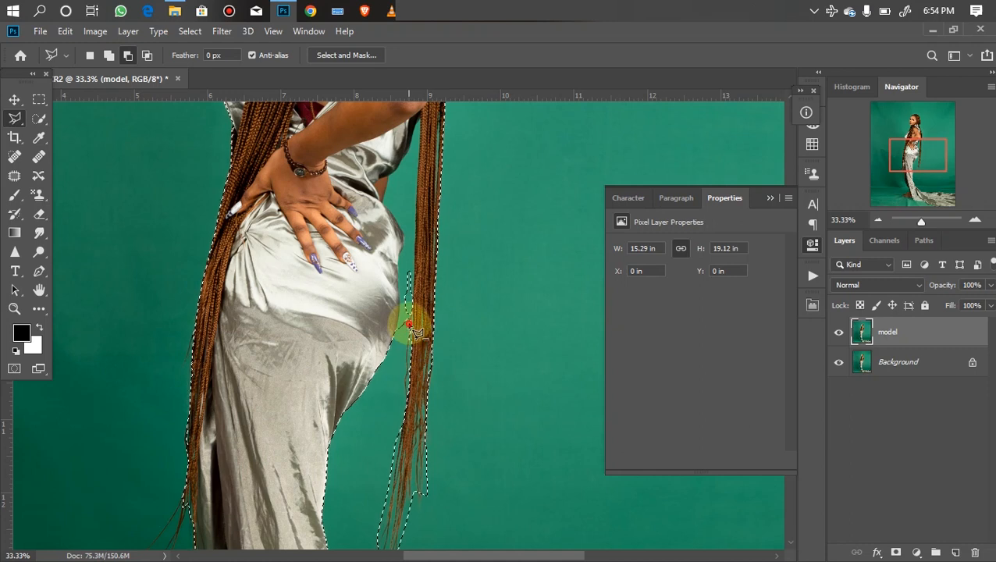
left_click(414, 275)
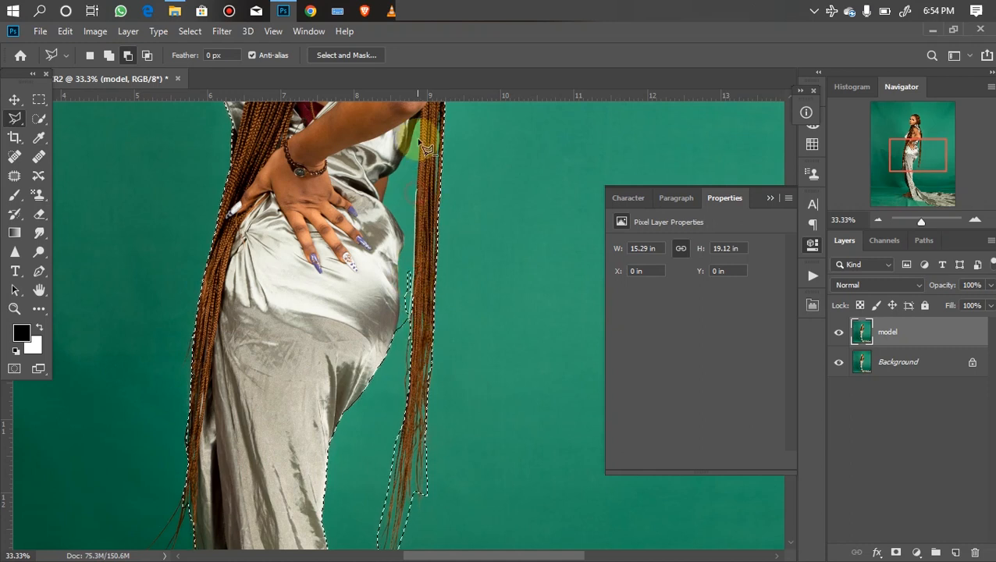
scroll(427, 201, "up", 3)
left_click(421, 188)
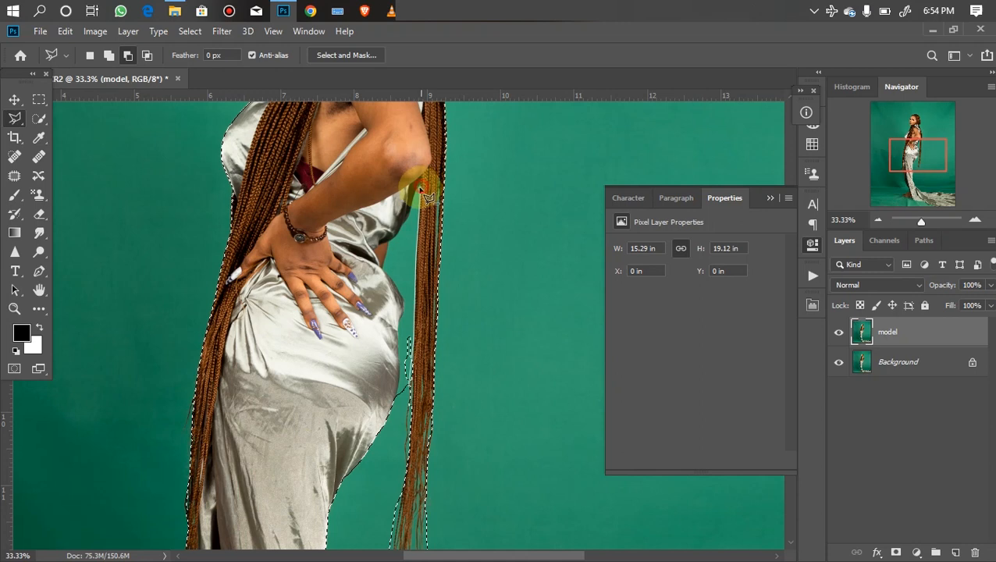
left_click(395, 244)
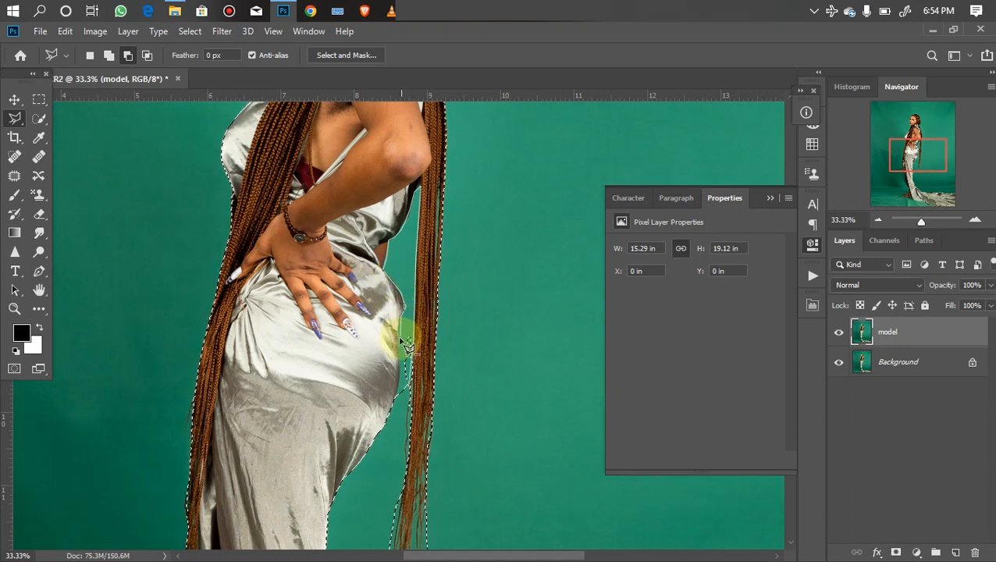
left_click(401, 375)
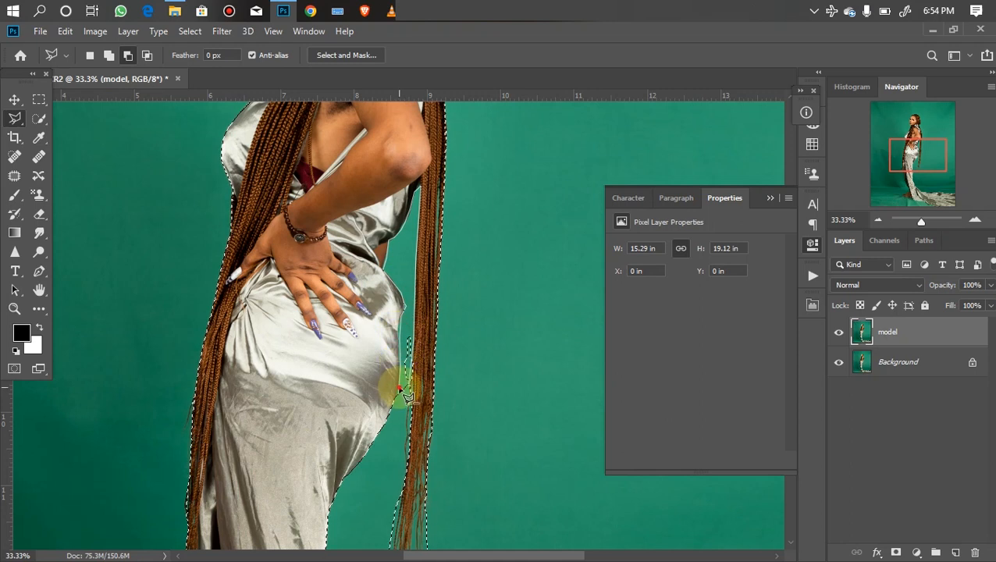
Add the missed edge of the face beside the model's far eye to the selection with the Polygonal Lasso.
left_click_drag(435, 204, 445, 279)
mouse_move(451, 293)
left_mouse_down()
mouse_move(461, 310)
mouse_move(451, 311)
left_mouse_up()
key("ctrl+plus")
key("ctrl+plus")
left_click_drag(438, 237, 407, 291)
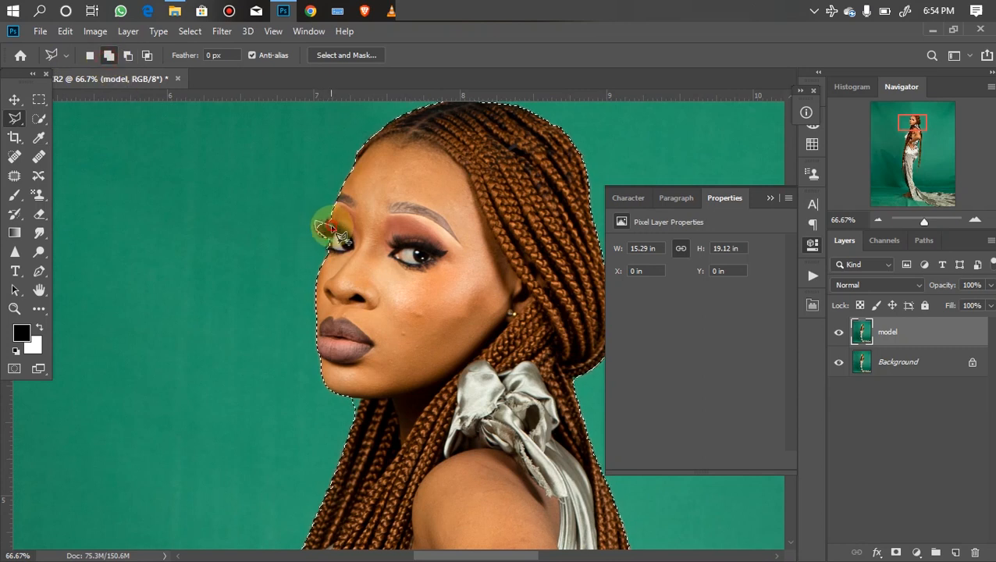
left_click(318, 292)
Subtract the small green gap under the chin, where it meets the front braids, from the selection with the Polygonal Lasso.
mouse_move(406, 307)
left_mouse_down()
mouse_move(430, 180)
mouse_move(414, 315)
left_mouse_up()
key("ctrl+plus")
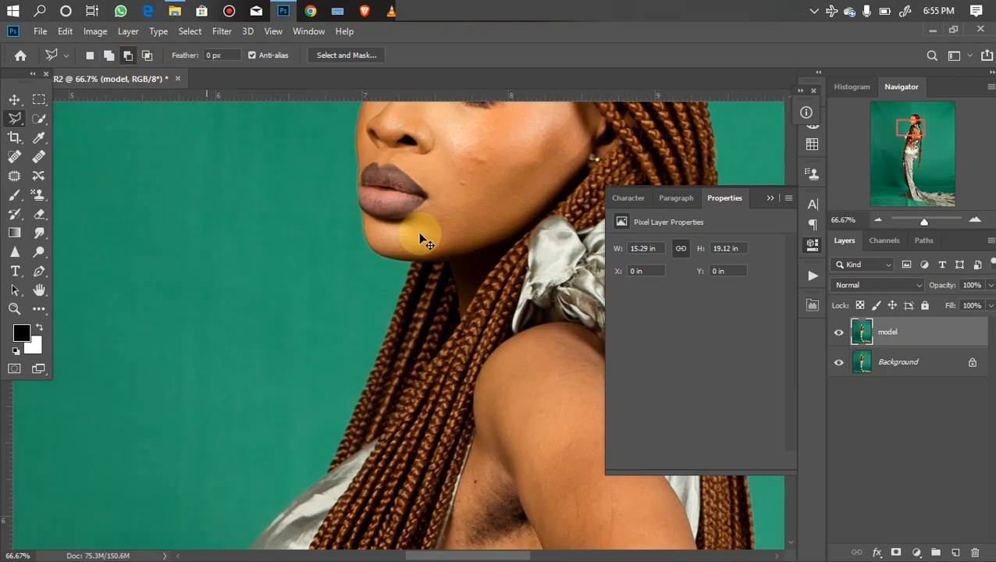
left_click(405, 266)
left_click(415, 251)
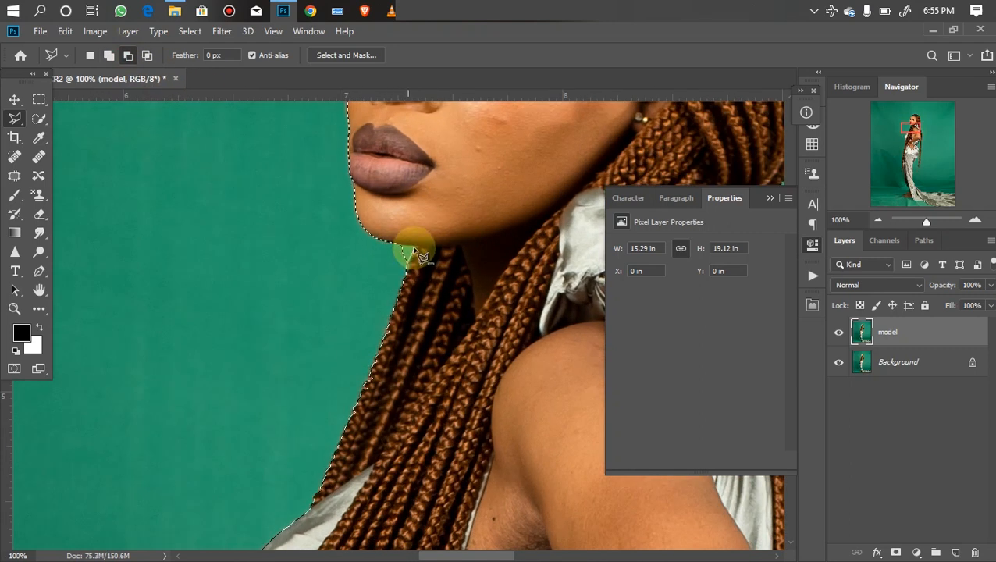
key("ctrl+minus")
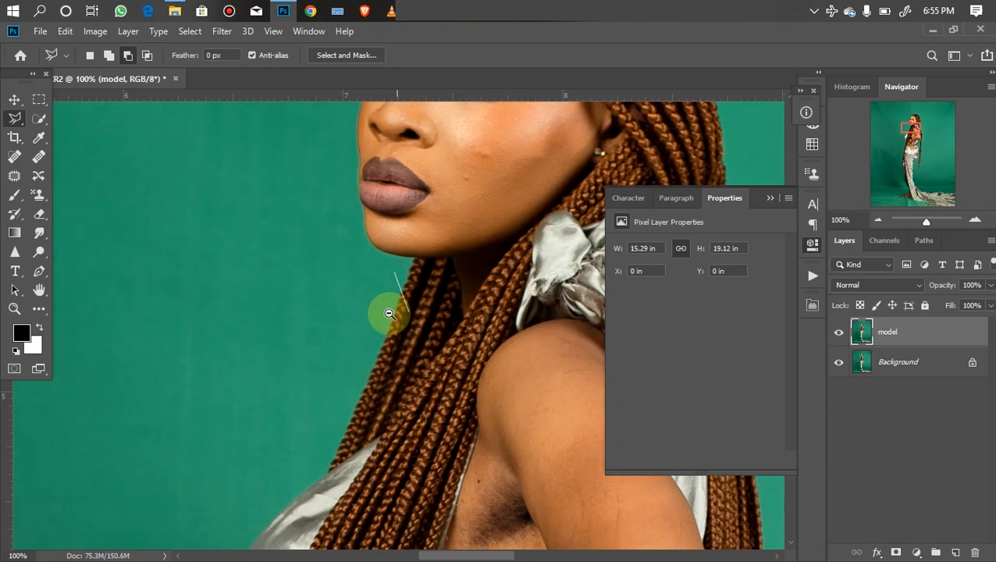
Add the loose tips of the front hanging braids beside the dress to the selection with the Polygonal Lasso.
left_click_drag(405, 425, 435, 292)
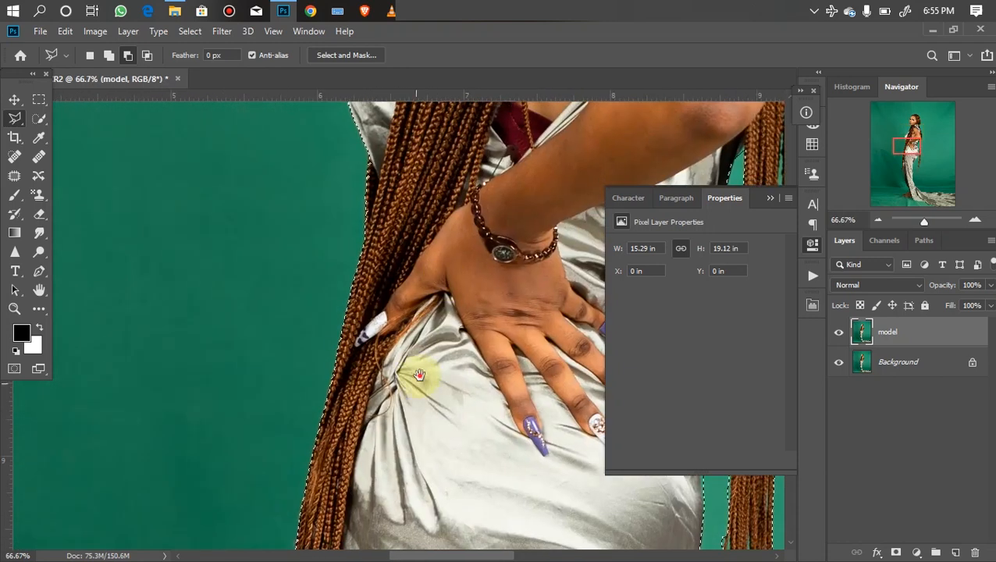
left_click_drag(405, 411, 437, 195)
left_click_drag(422, 347, 404, 238)
left_click_drag(406, 328, 410, 300)
left_click(109, 54)
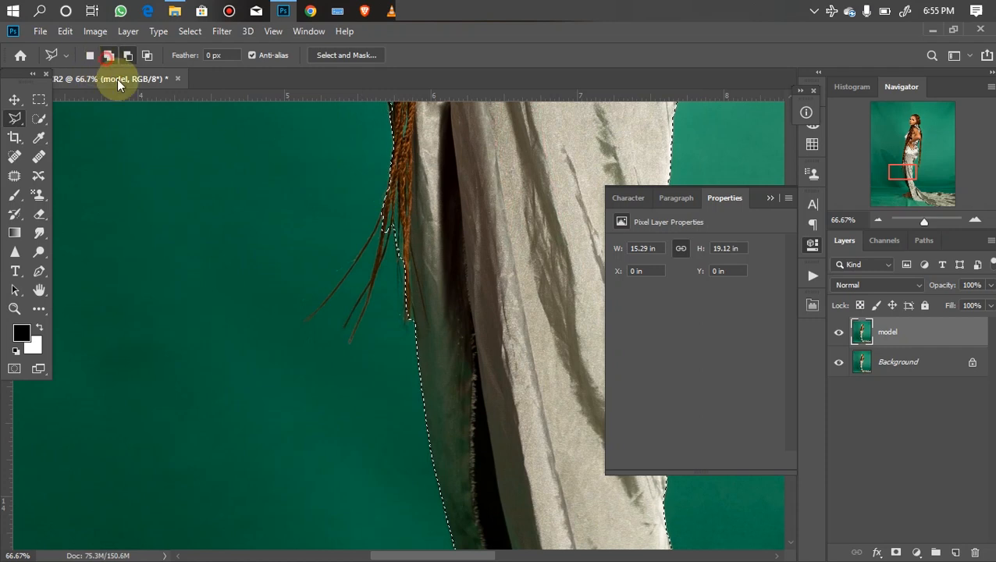
left_click(366, 334)
left_click(331, 336)
left_click(301, 316)
left_click(328, 287)
left_click(396, 183)
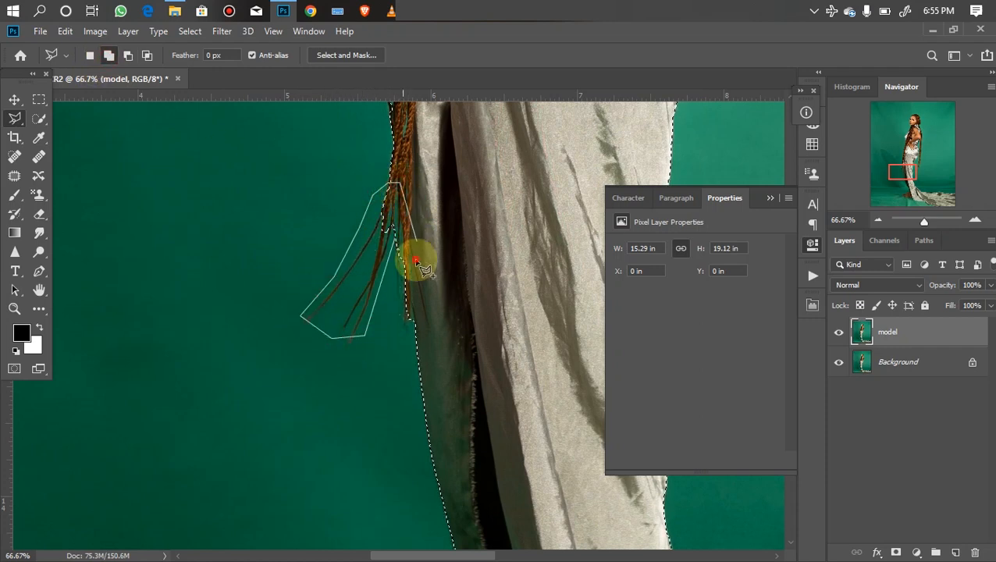
double_click(420, 329)
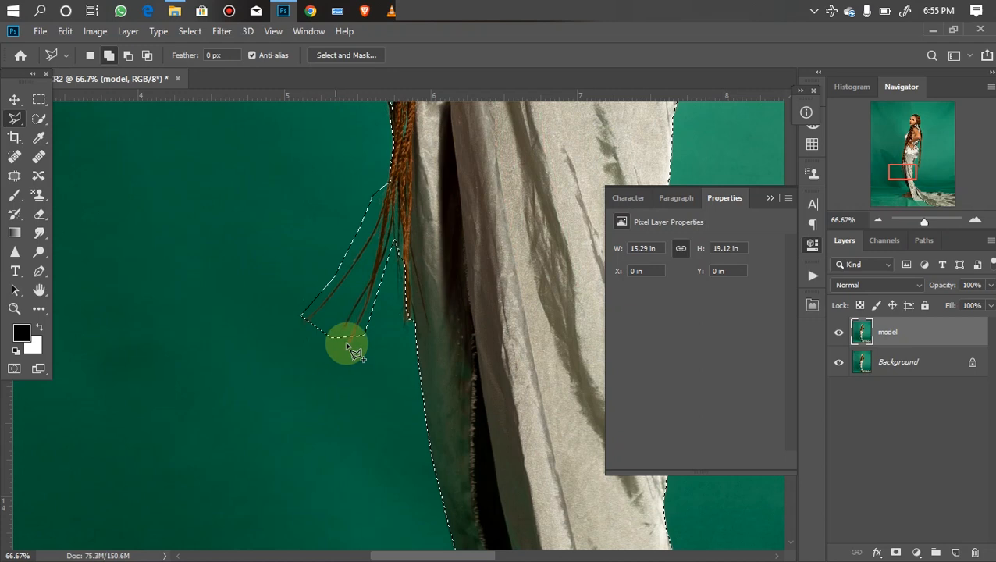
Subtract the green wedge between the rear foot's toe and the front foot from the selection.
scroll(370, 355, "down", 1, "alt")
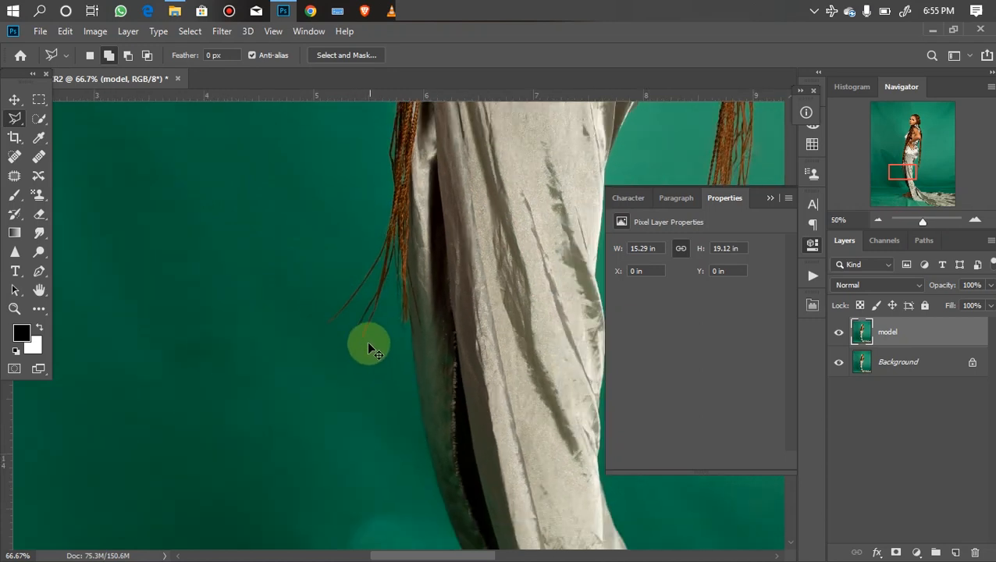
key("ctrl+plus")
left_click_drag(454, 352, 431, 260)
left_click_drag(466, 296, 437, 214)
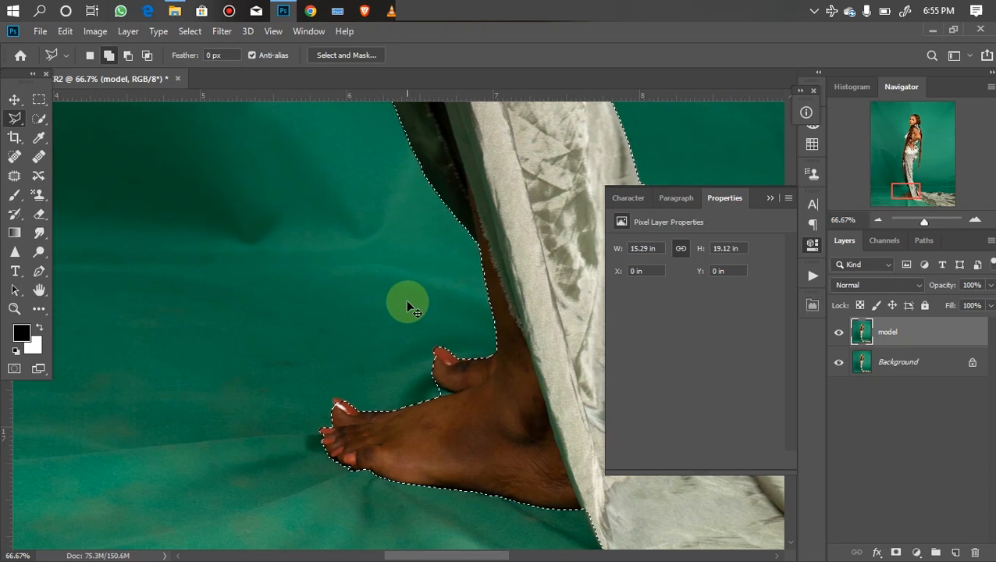
key("ctrl+plus")
left_click_drag(458, 372, 285, 272)
left_click(127, 54)
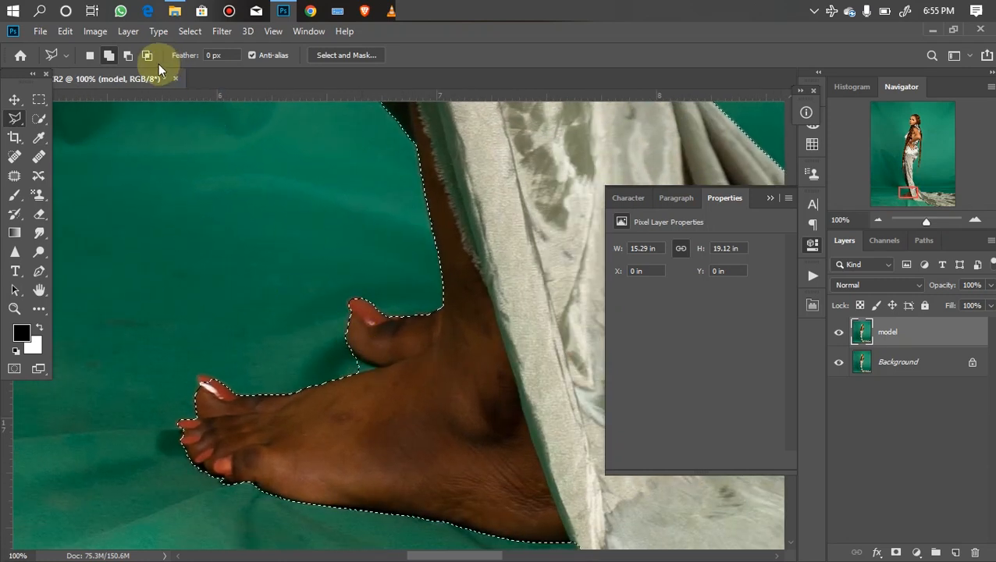
key("ctrl+plus")
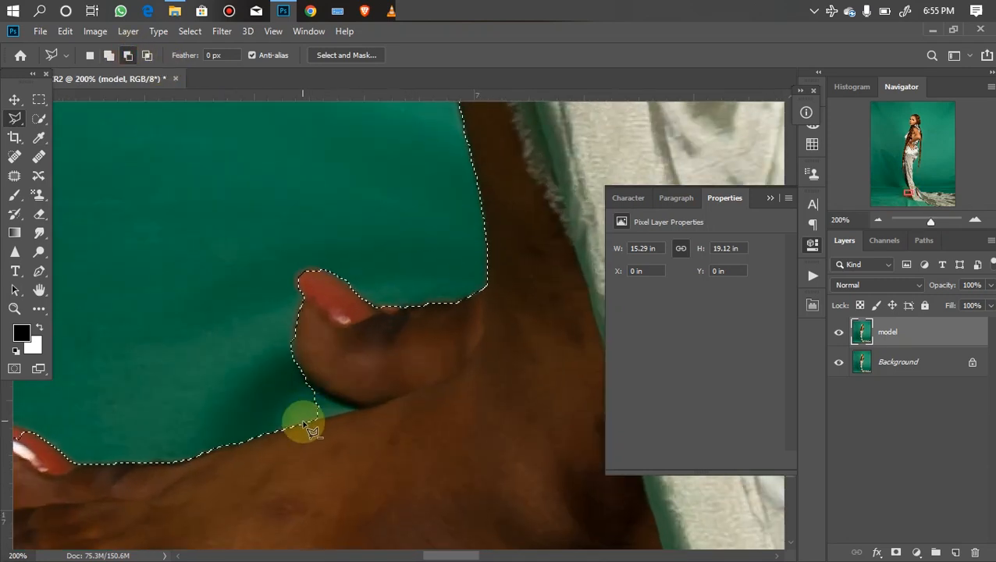
left_click(359, 407)
left_click(305, 388)
double_click(283, 387)
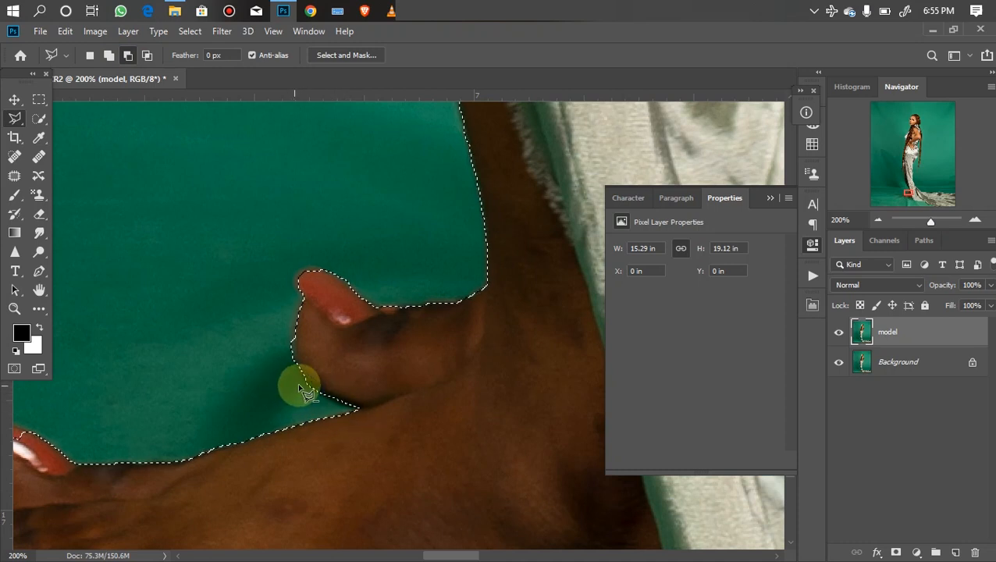
Subtract the thin backdrop strip along the outer edge of the rear foot's toe from the selection.
left_click(299, 368)
left_click(288, 324)
left_click(280, 326)
left_click(275, 373)
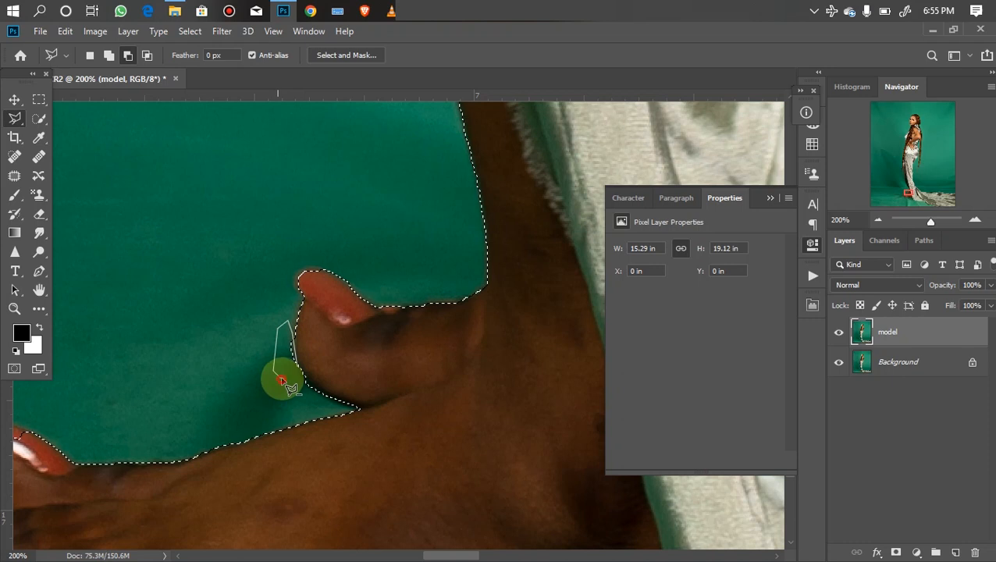
double_click(291, 382)
Subtract the backdrop sliver beneath the front foot's small toes from the selection with the Polygonal Lasso.
left_click_drag(361, 317, 370, 355)
left_click_drag(348, 391, 447, 285)
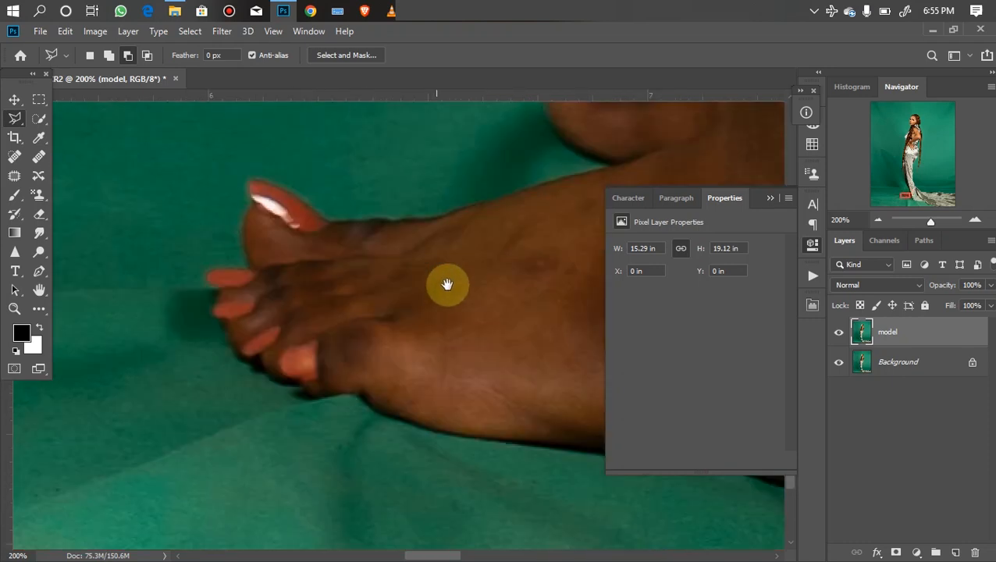
left_click(316, 398)
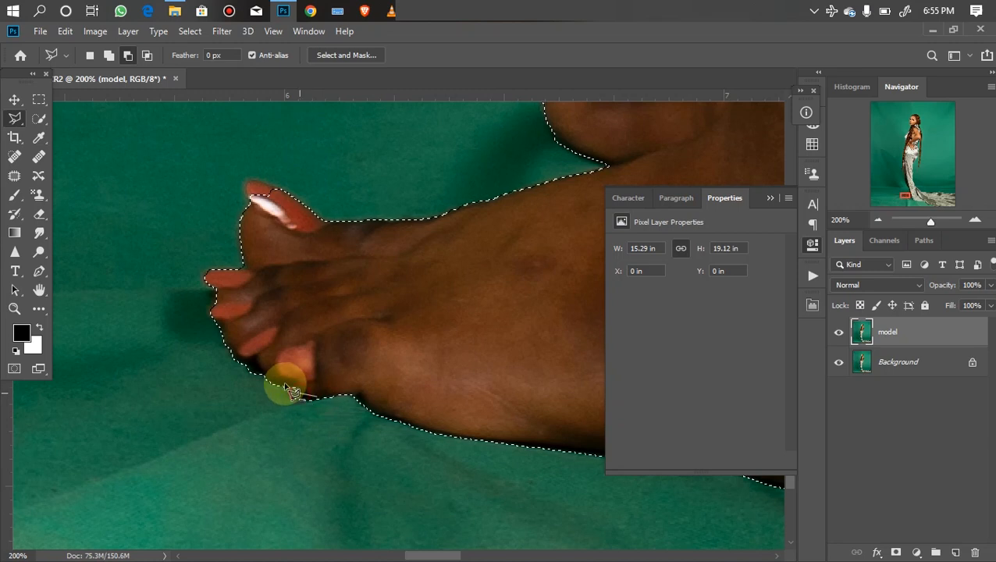
left_click(234, 365)
left_click(278, 425)
left_click(314, 420)
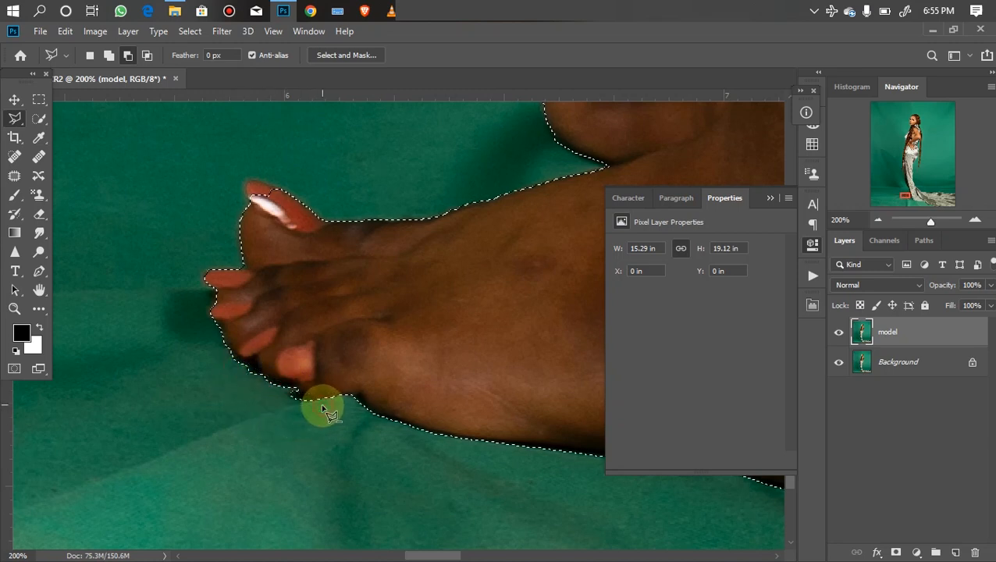
Add the missed tip of the front foot's big toenail to the selection with the Polygonal Lasso.
scroll(330, 417, "down", 2)
scroll(328, 414, "down", 1)
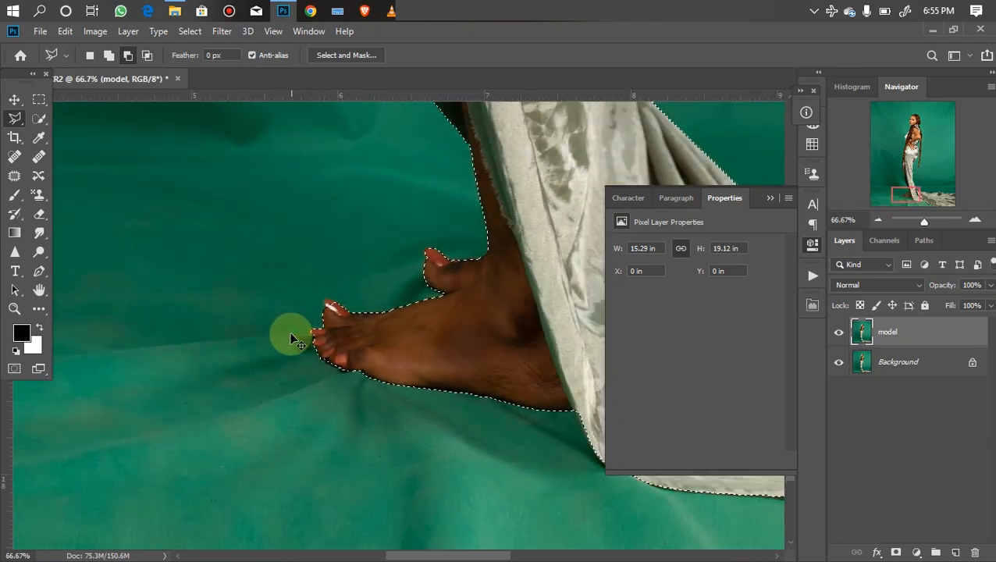
scroll(275, 300, "up", 2)
left_click_drag(389, 347, 406, 367)
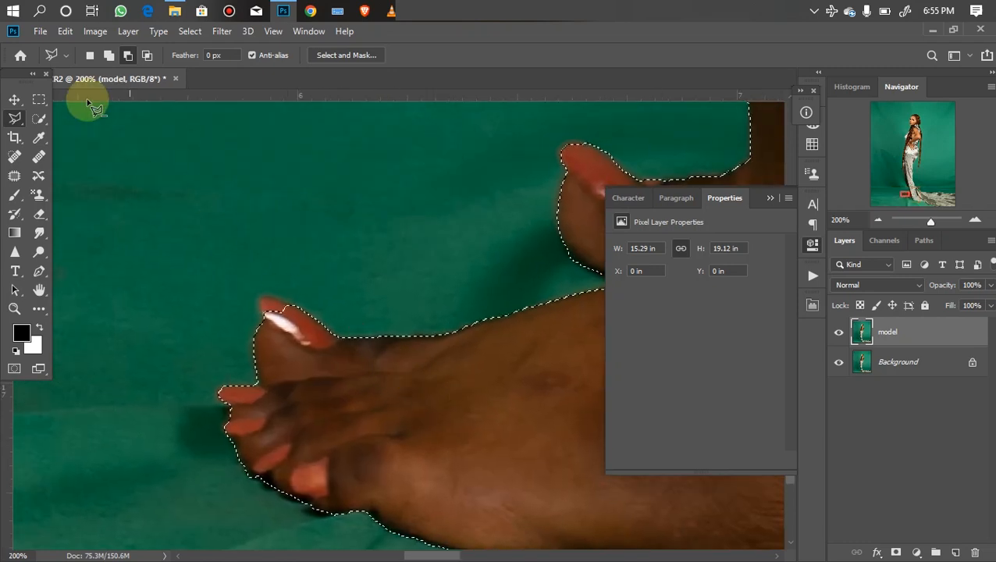
left_click(106, 56)
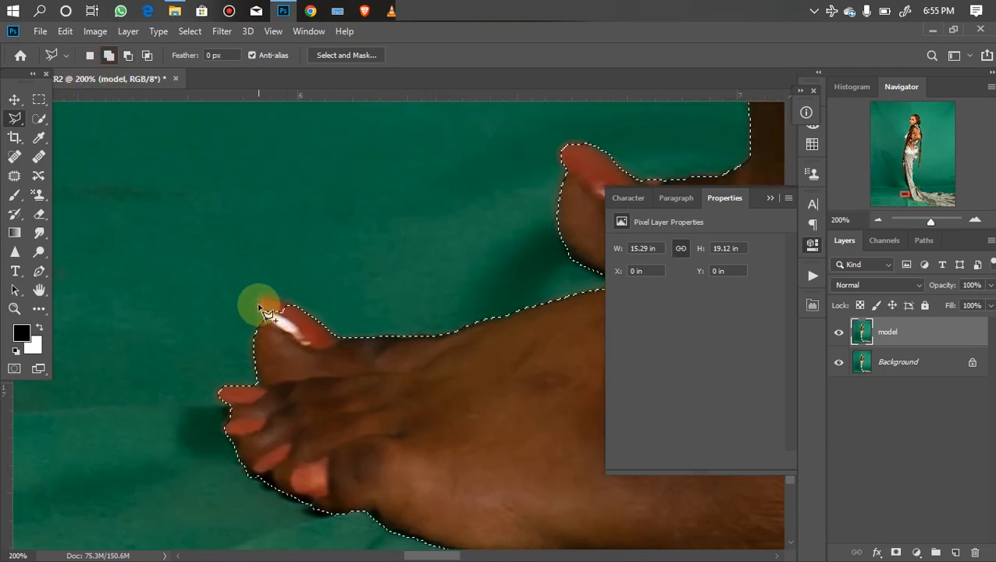
left_click(262, 298)
left_click(289, 303)
left_click(304, 323)
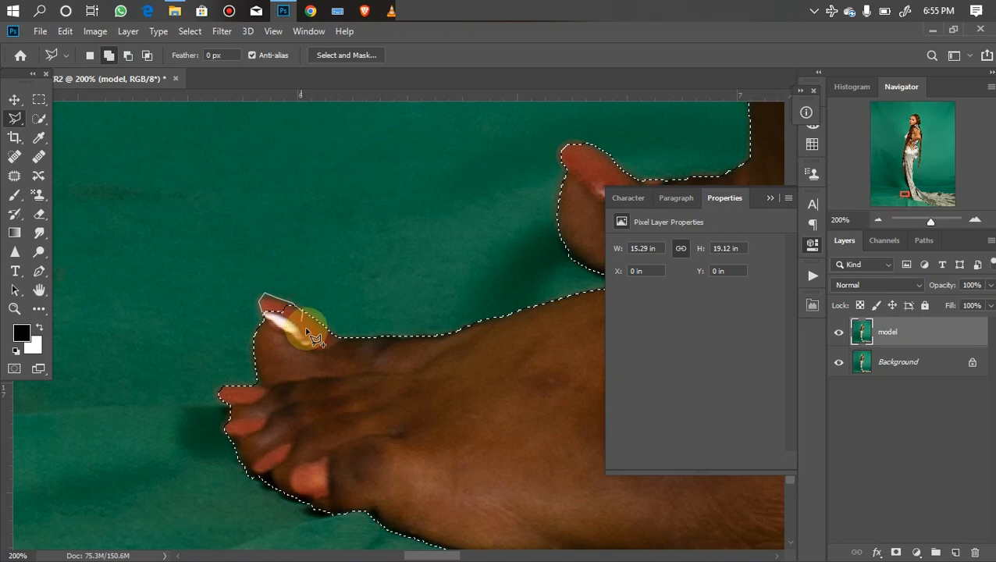
double_click(303, 348)
scroll(303, 347, "down", 3)
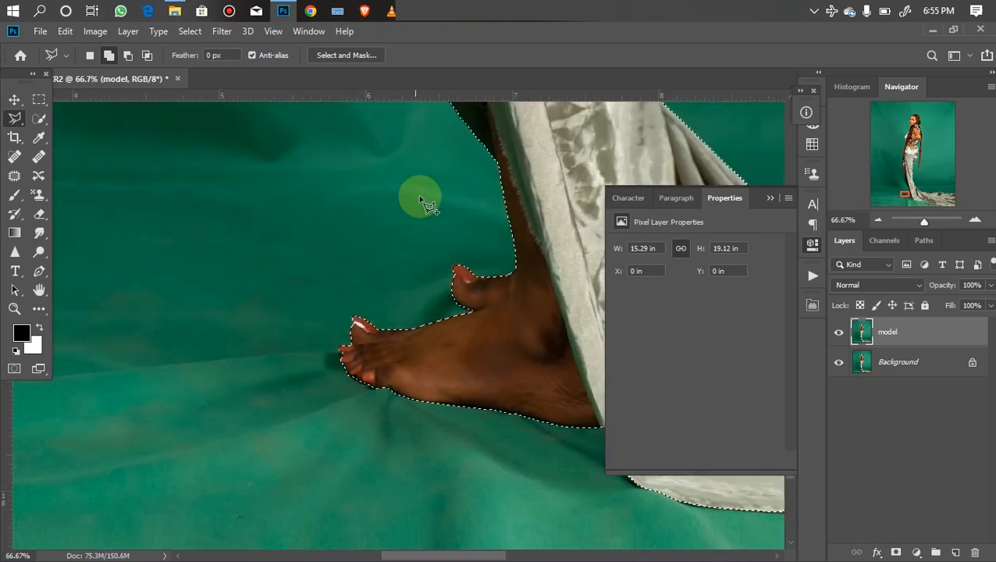
Add a layer mask to the model layer from the selection and hide the Background layer.
left_click_drag(509, 297, 283, 238)
left_click_drag(481, 317, 420, 302)
left_click_drag(599, 391, 244, 274)
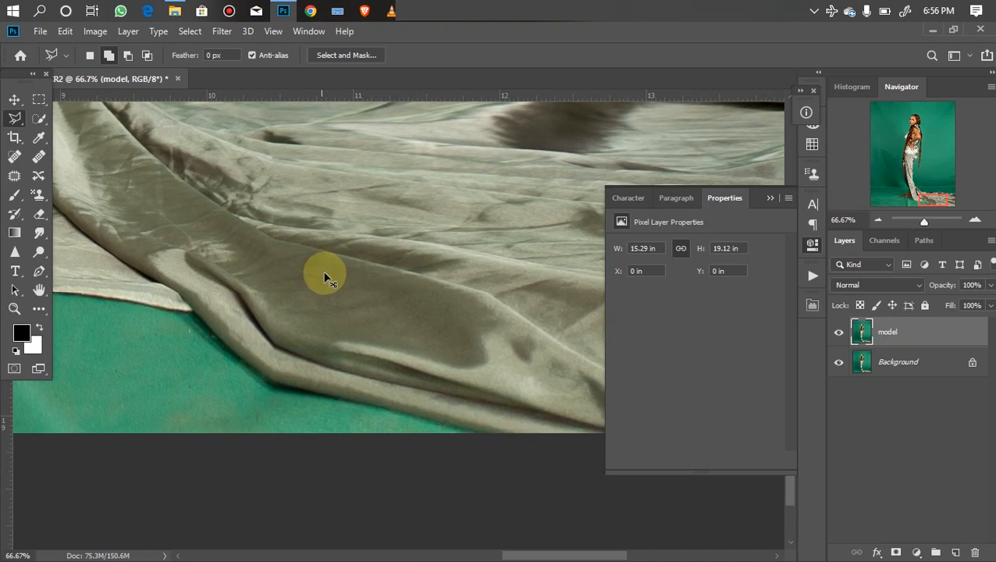
scroll(321, 277, "down", 2)
scroll(315, 293, "down", 5)
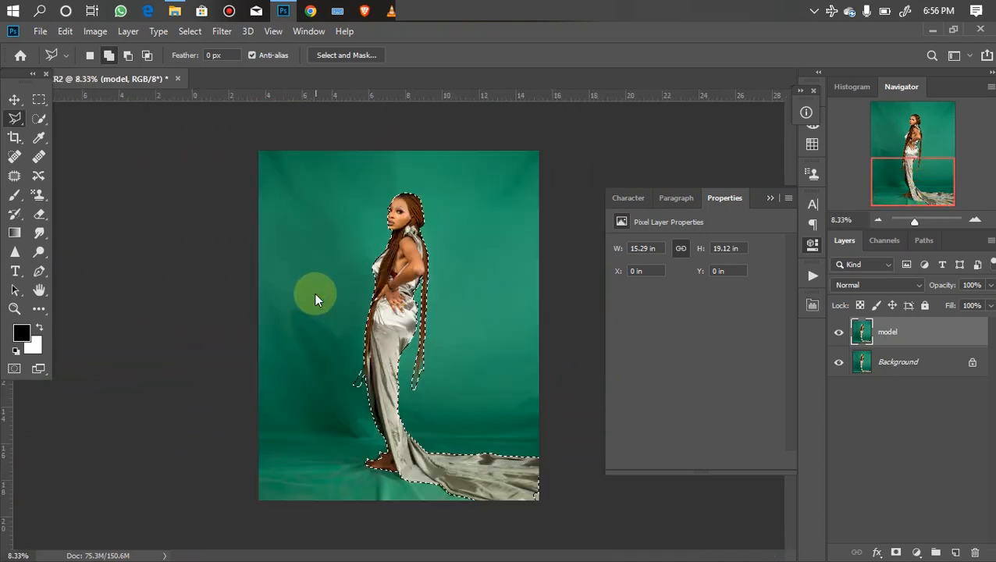
scroll(289, 277, "down", 2)
scroll(281, 281, "up", 1)
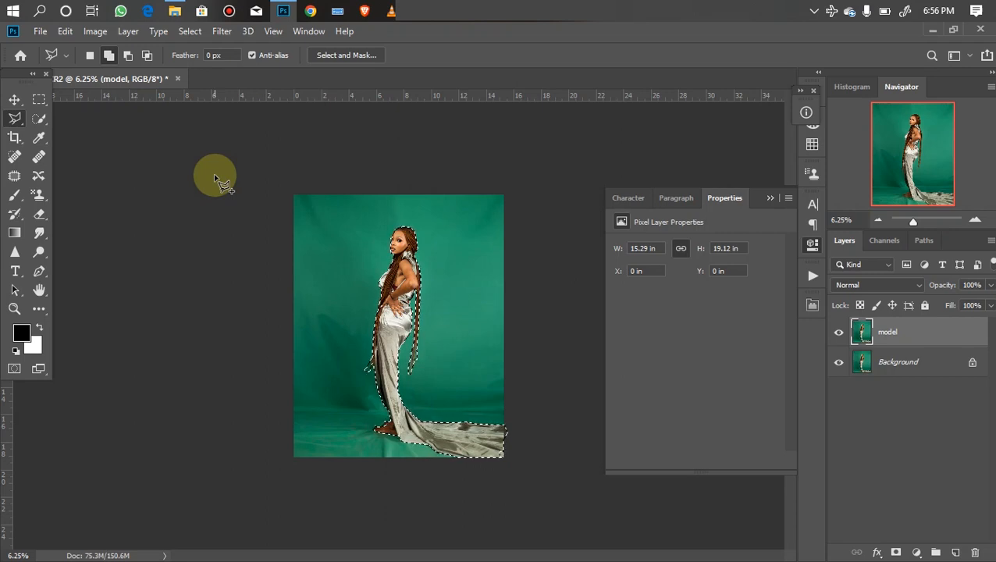
left_click(896, 553)
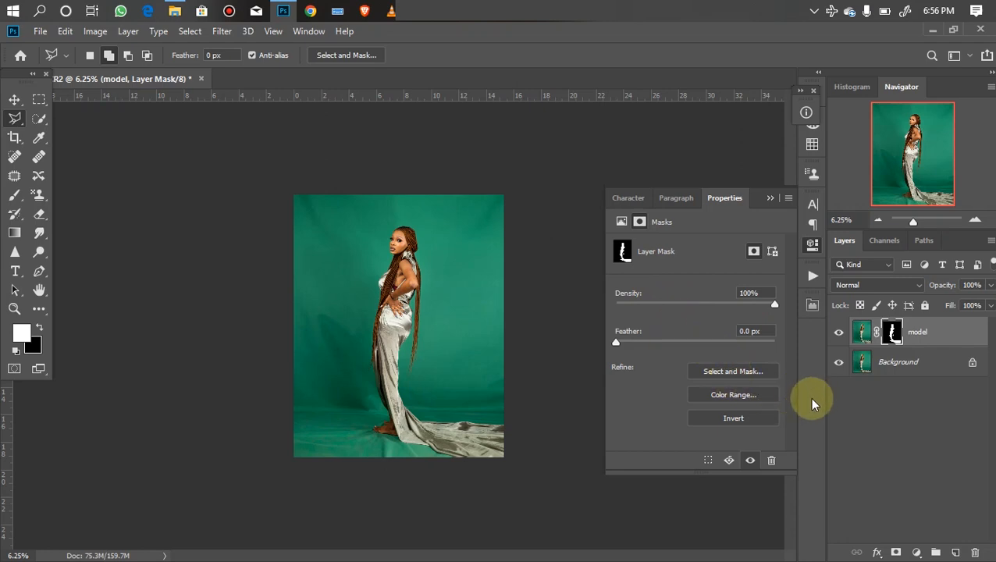
left_click(839, 363)
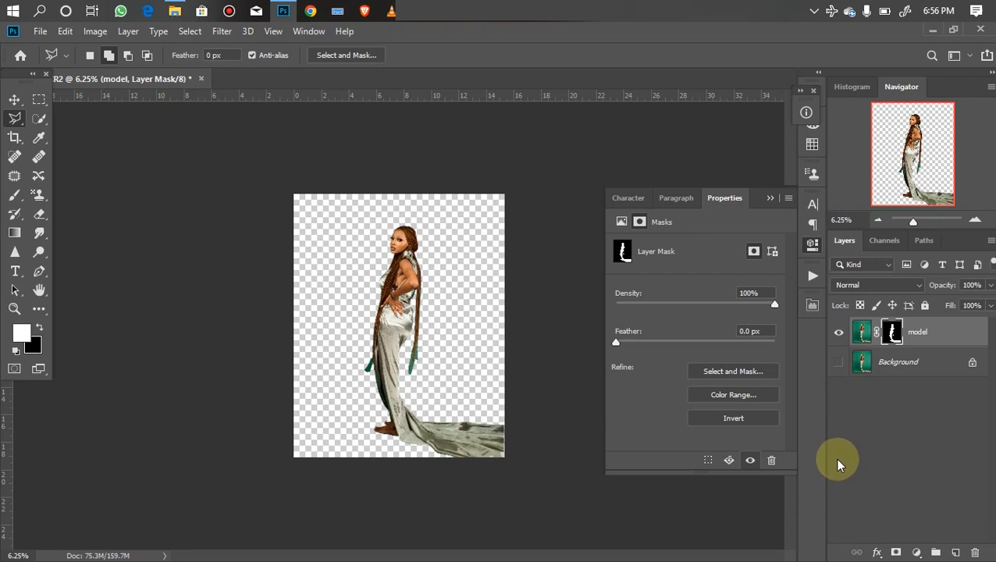
Open the model layer's mask in Select and Mask and refine the loose braid tips behind the model with the Refine Edge Brush.
key("ctrl+plus")
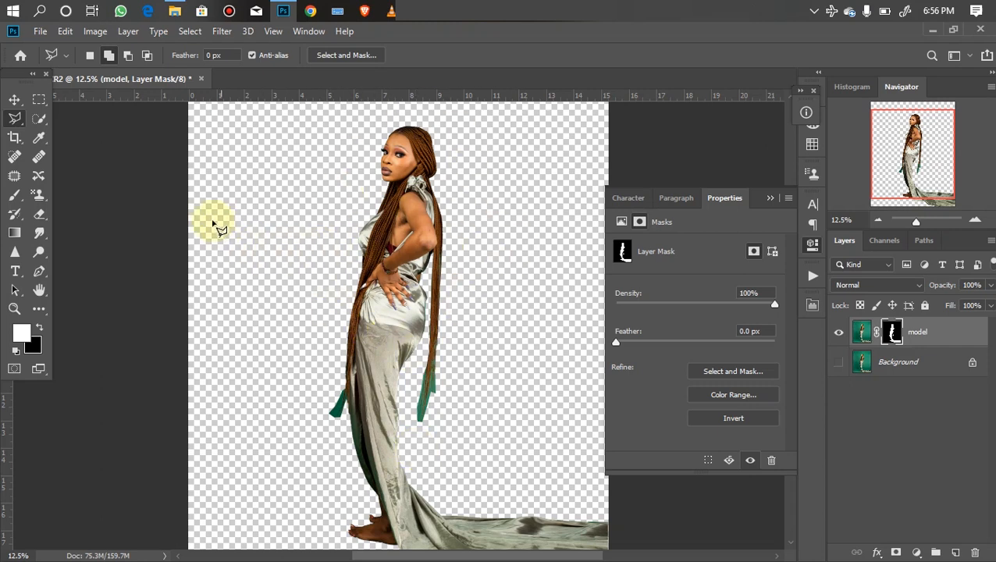
double_click(891, 335)
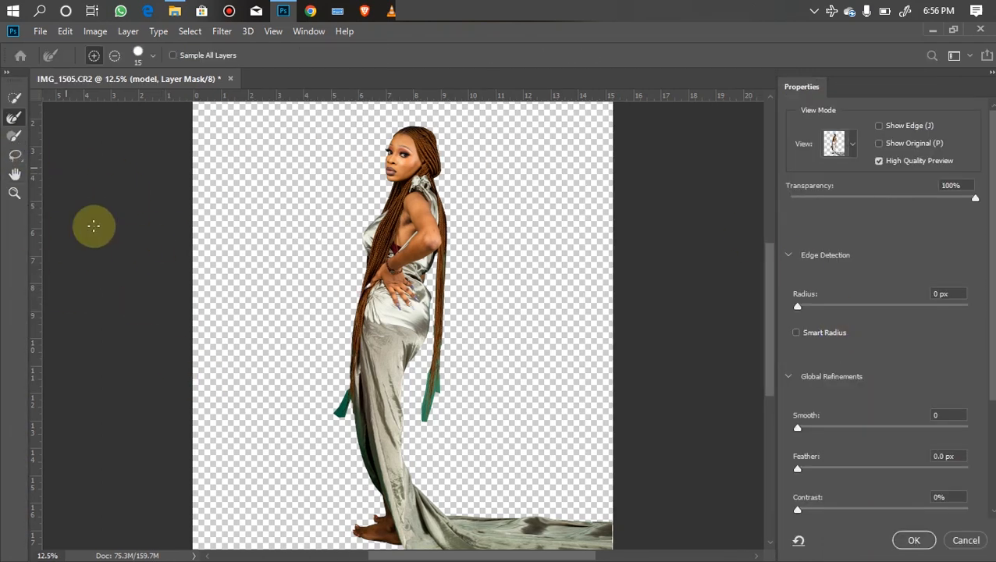
left_click(13, 119)
scroll(385, 378, "up", 2)
left_click_drag(448, 413, 438, 260)
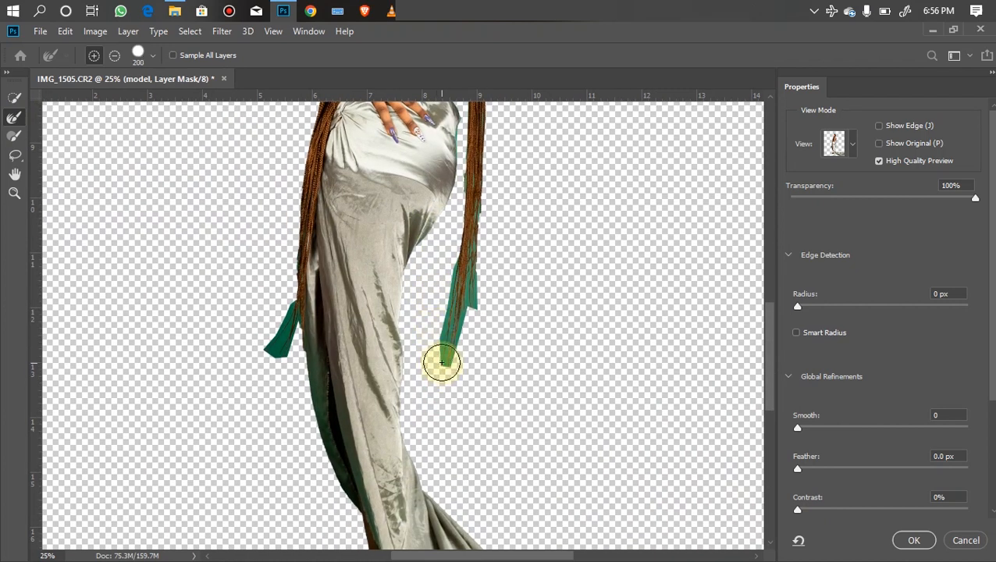
left_click_drag(445, 349, 472, 241)
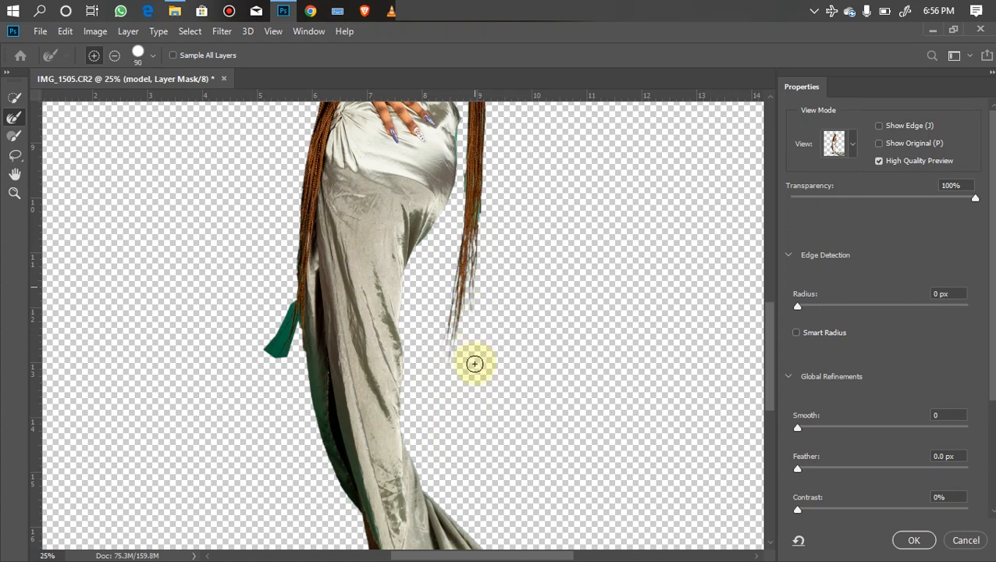
Remove the green around the loose front braid tips using the Refine Edge Brush at size 150.
mouse_move(275, 356)
left_mouse_down()
mouse_move(278, 327)
mouse_move(266, 317)
left_mouse_up()
key("]")
left_click_drag(293, 311, 267, 355)
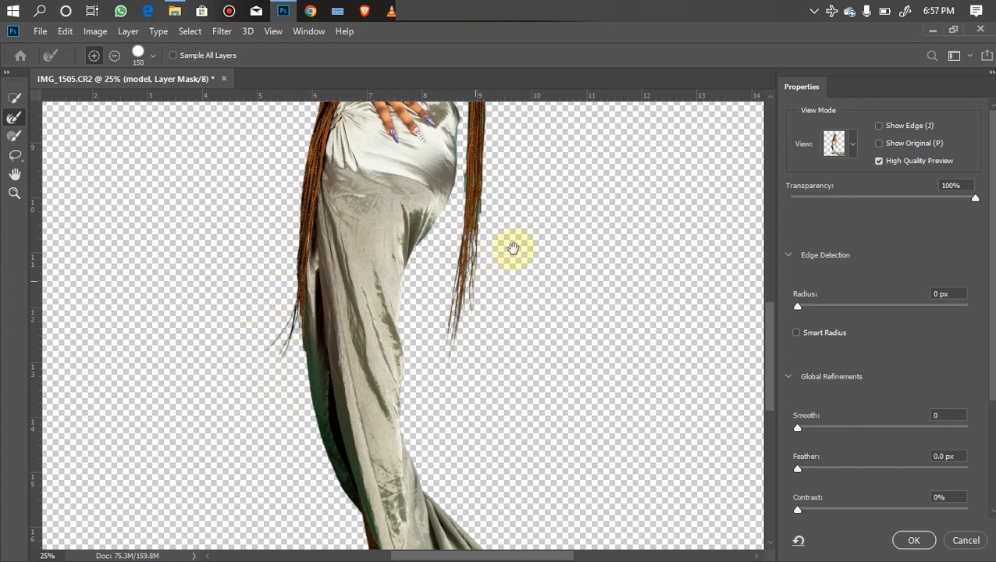
Refine the outer edge of the rear braids from the elbow down past the hip using the Refine Edge Brush at size 20.
left_click_drag(513, 248, 504, 394)
left_click_drag(511, 345, 502, 397)
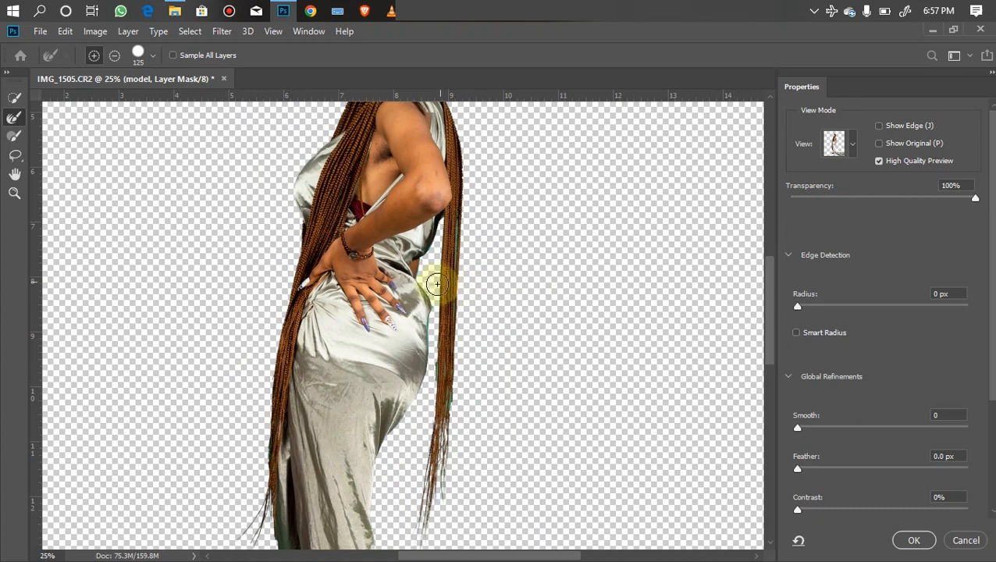
key("[")
key("[")
key("[")
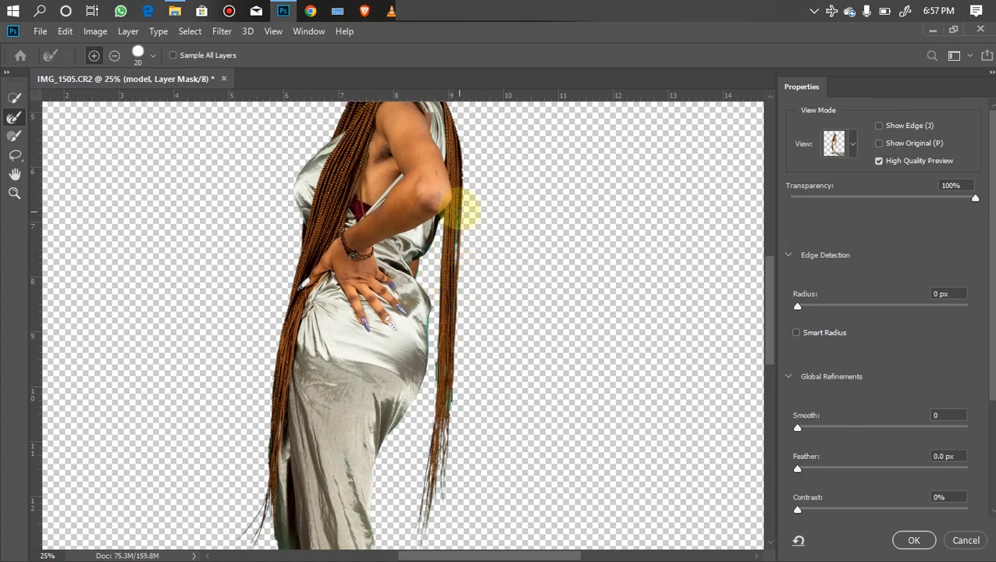
left_click_drag(461, 209, 454, 341)
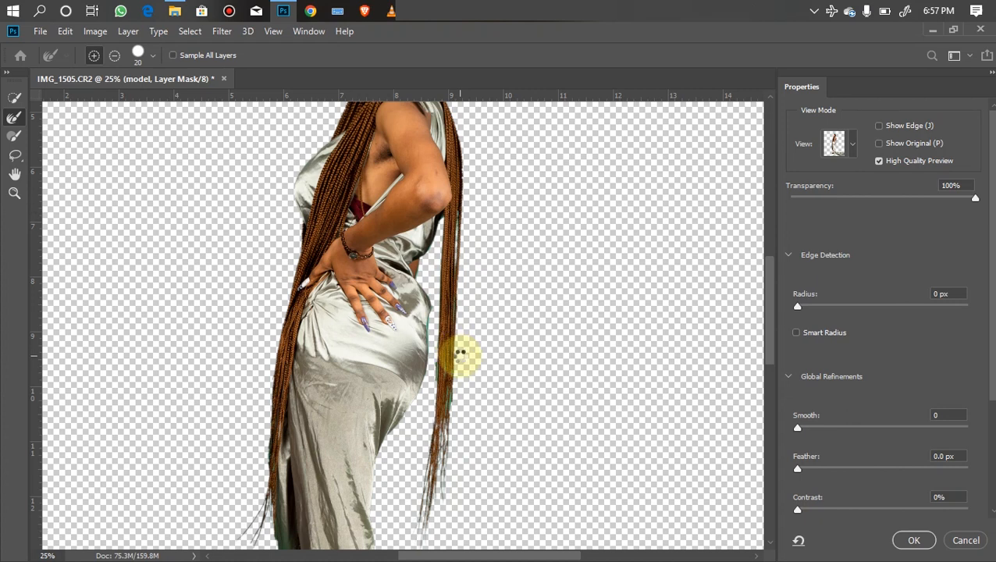
key("ctrl+minus")
key("ctrl+minus")
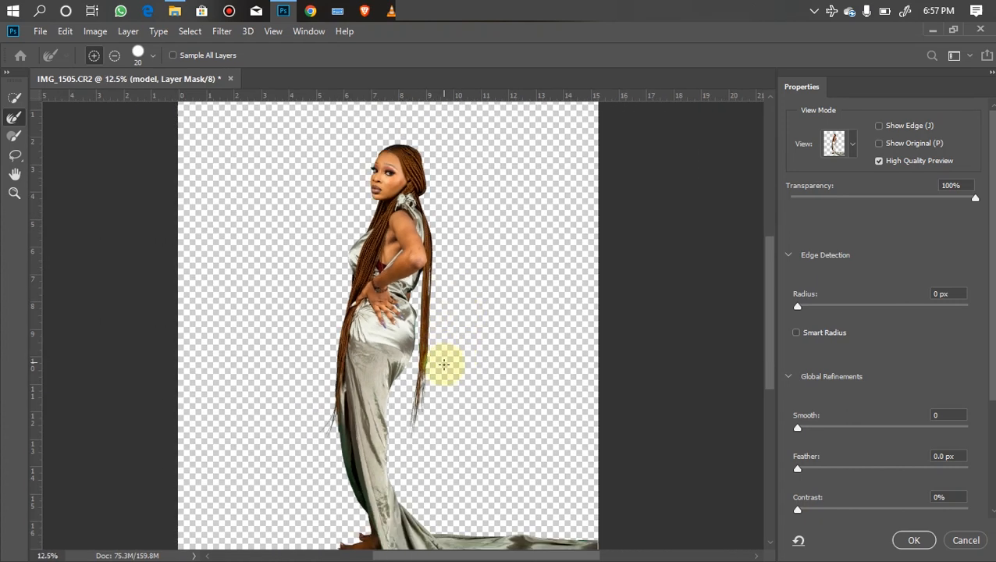
Apply the refined mask edges to the model layer, then show the Background layer and make it active.
key("ctrl+minus")
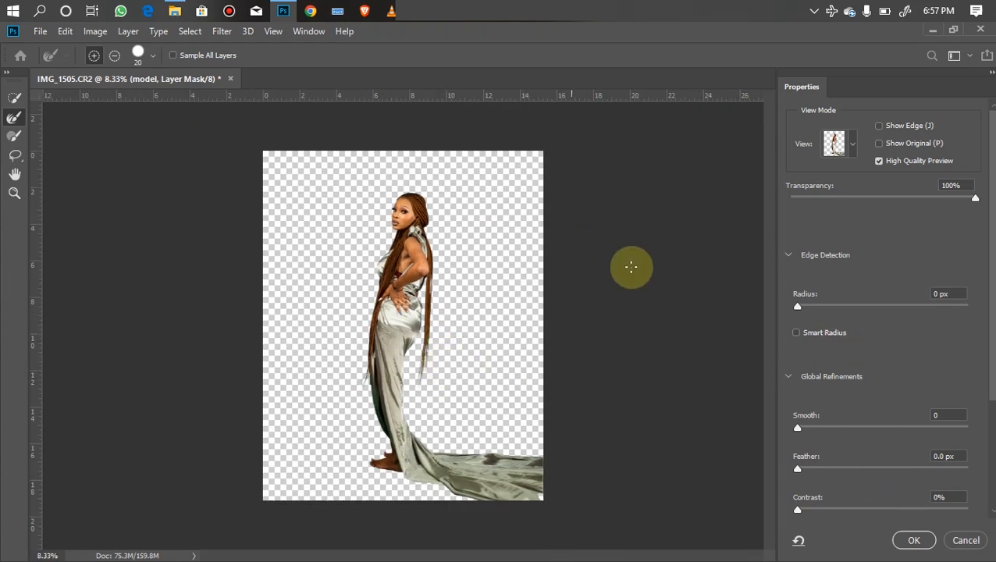
key("ctrl+plus")
left_click(911, 541)
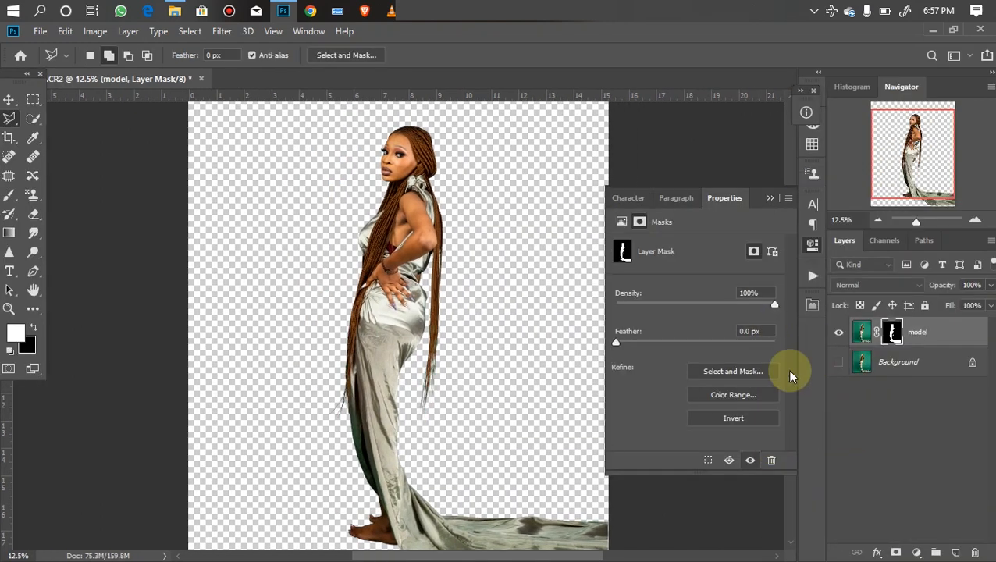
left_click(839, 362)
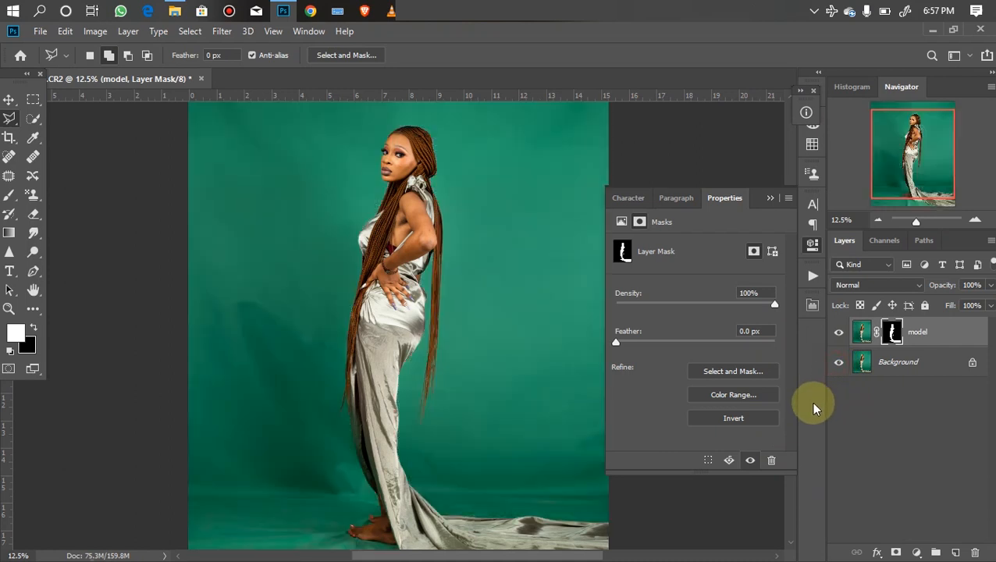
key("ctrl+minus")
key("ctrl+minus")
left_click(904, 373)
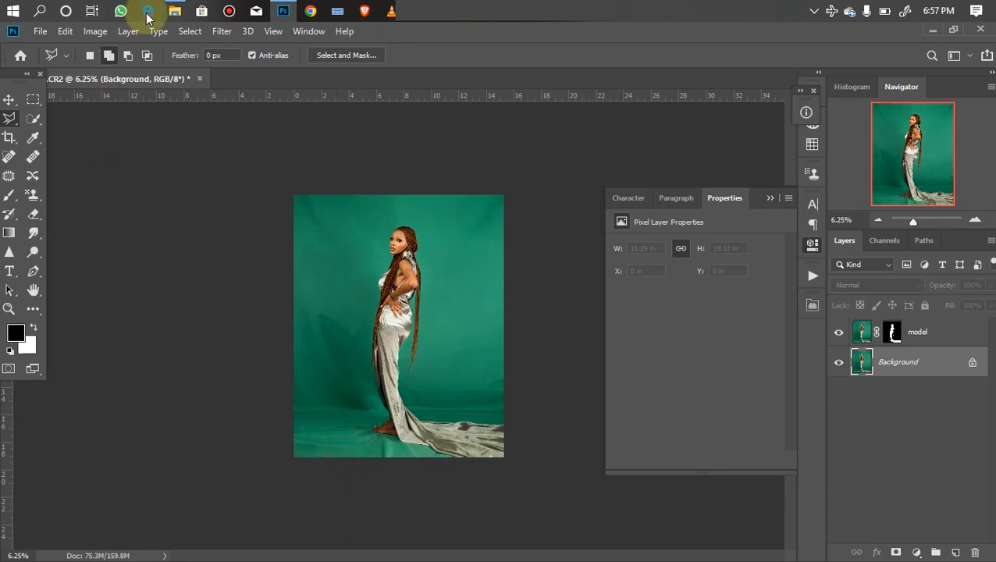
Switch to File Explorer and look through the overlays folder under Pictures > reflex files for a backdrop image.
left_click(174, 11)
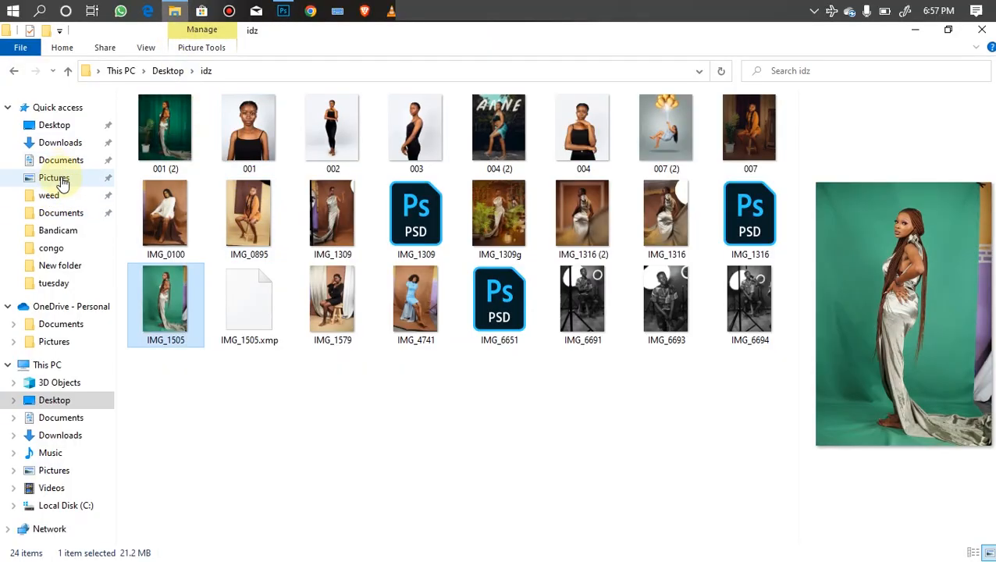
left_click(76, 181)
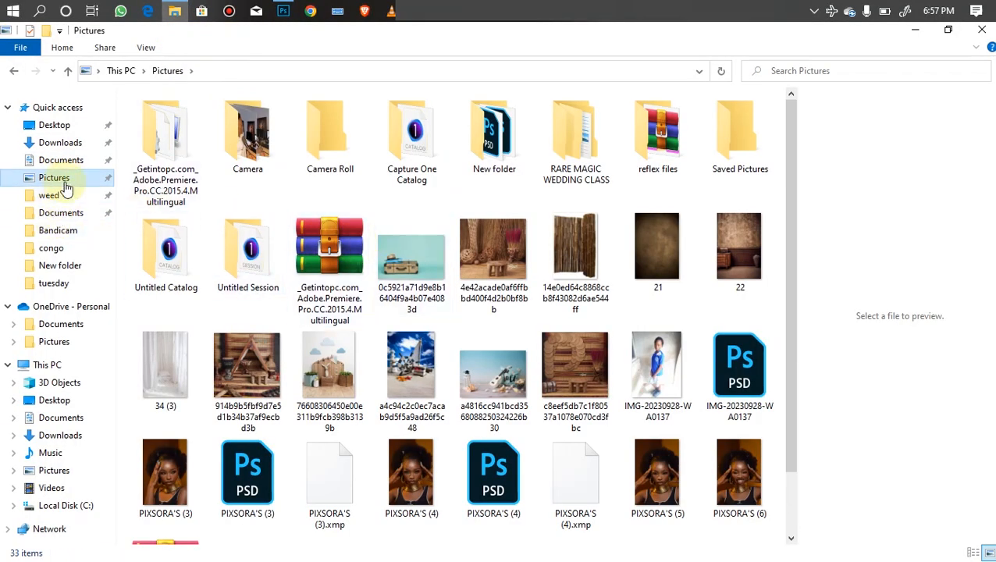
left_click(639, 154)
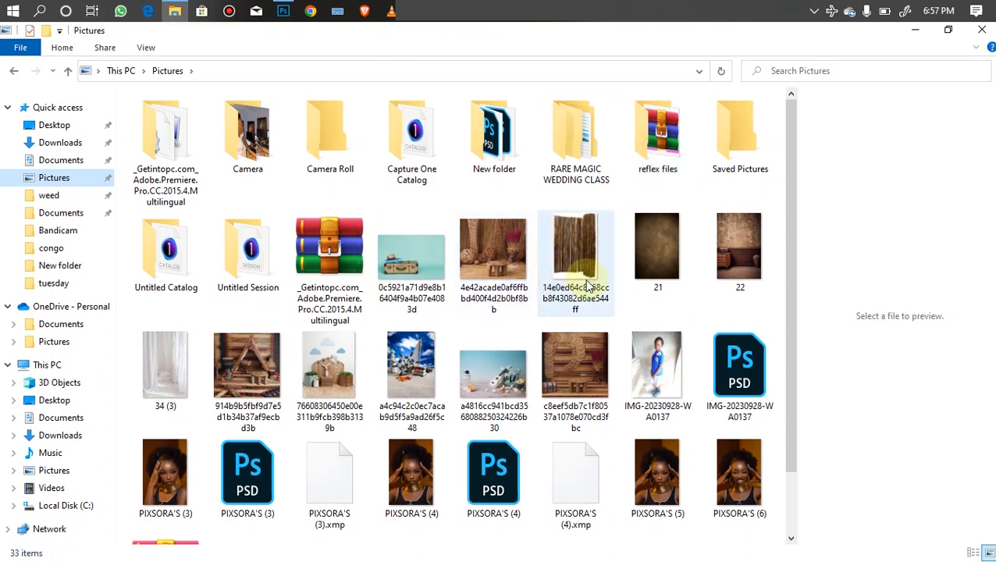
double_click(663, 174)
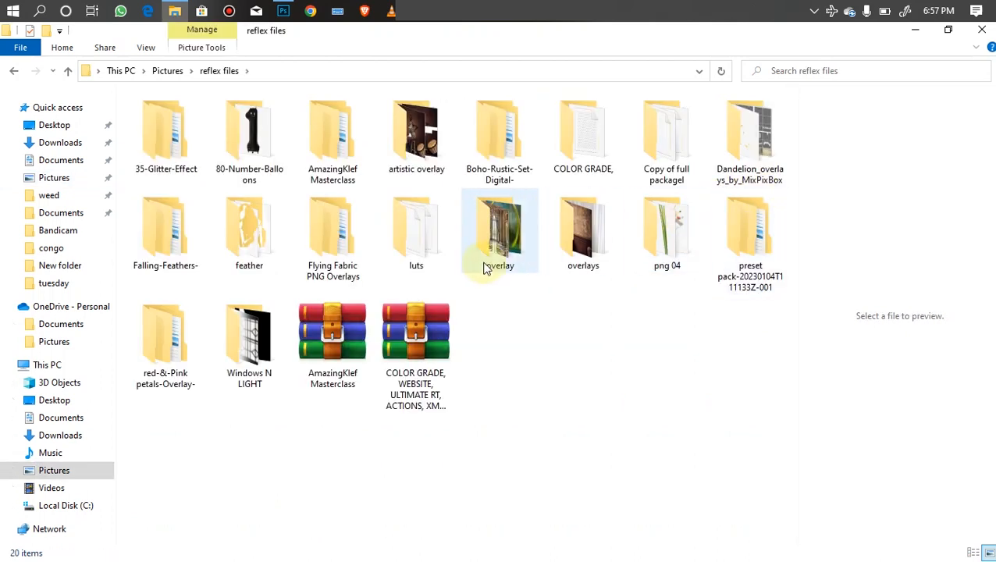
left_click(520, 245)
double_click(627, 247)
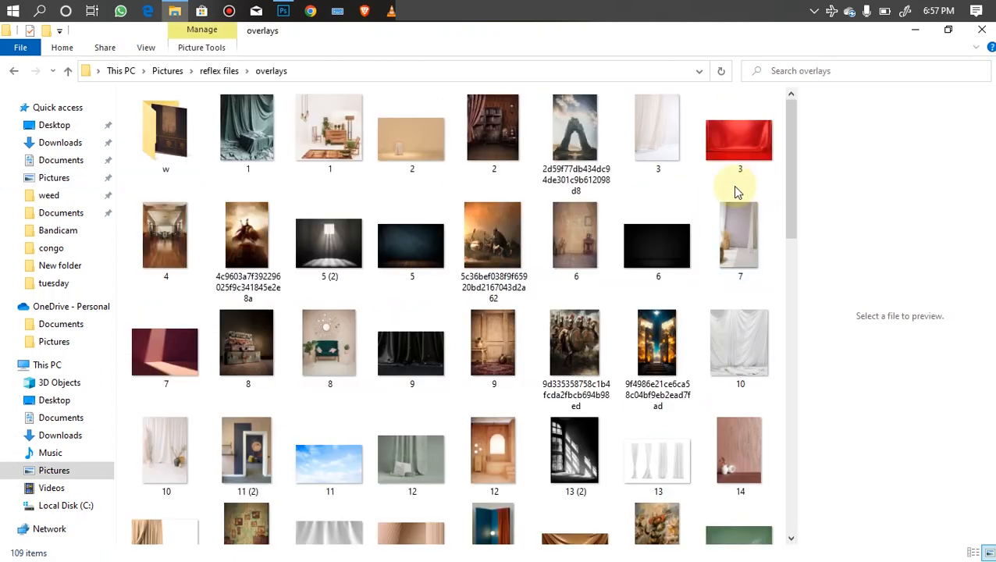
left_click_drag(788, 215, 749, 162)
left_click(67, 70)
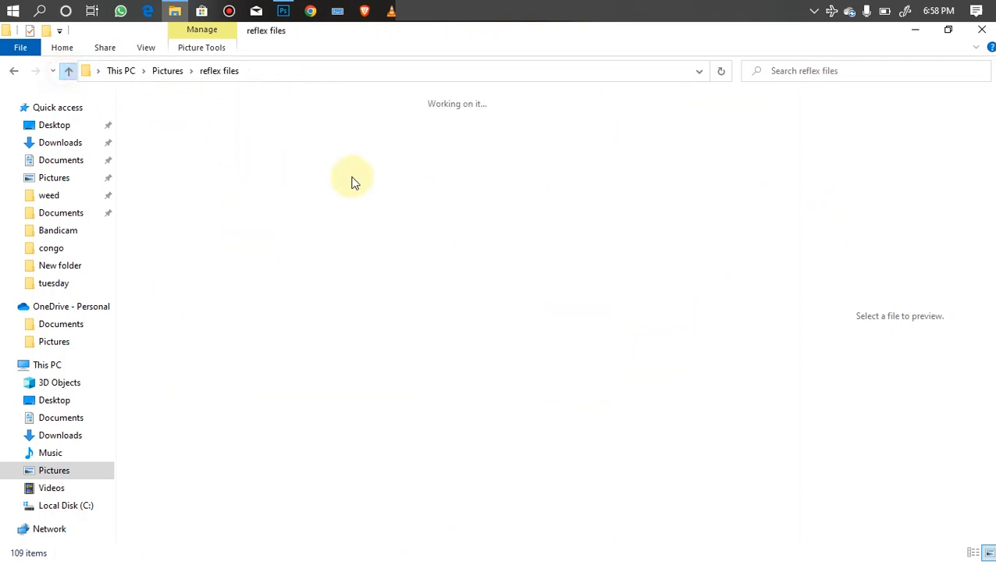
Find and select the red curtain image in the overlay folder inside reflex files.
left_click(505, 275)
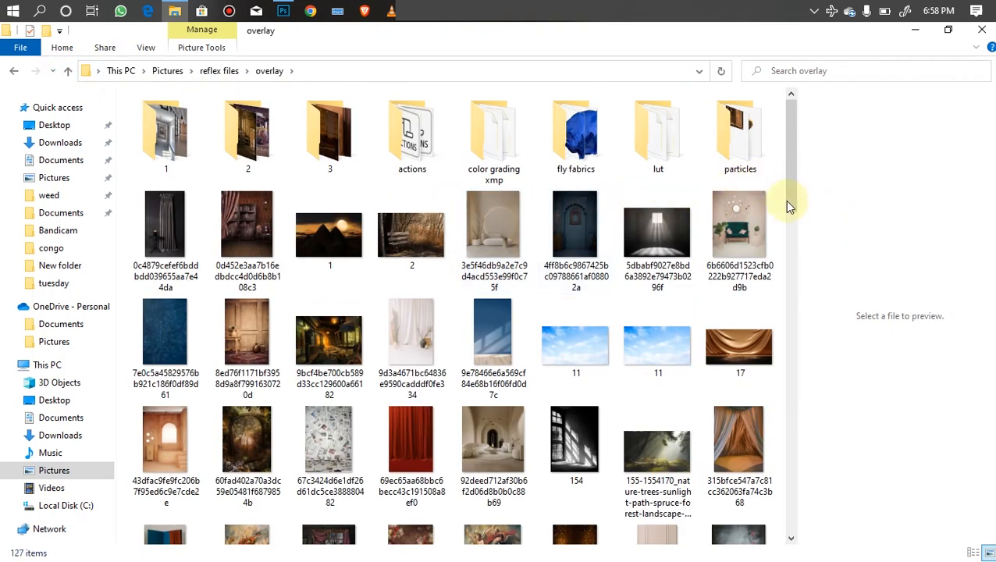
scroll(791, 195, "down", 3)
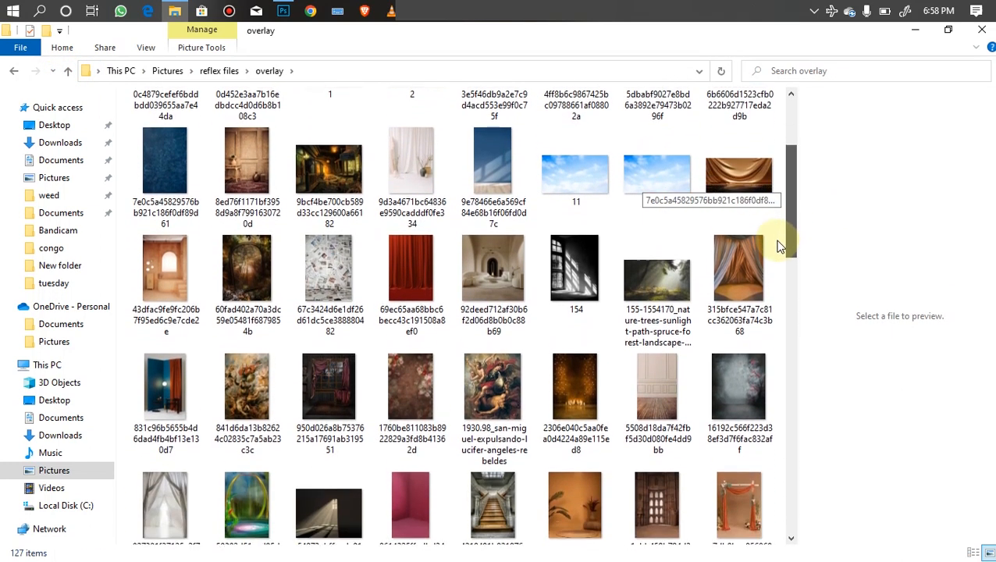
left_click_drag(778, 247, 781, 222)
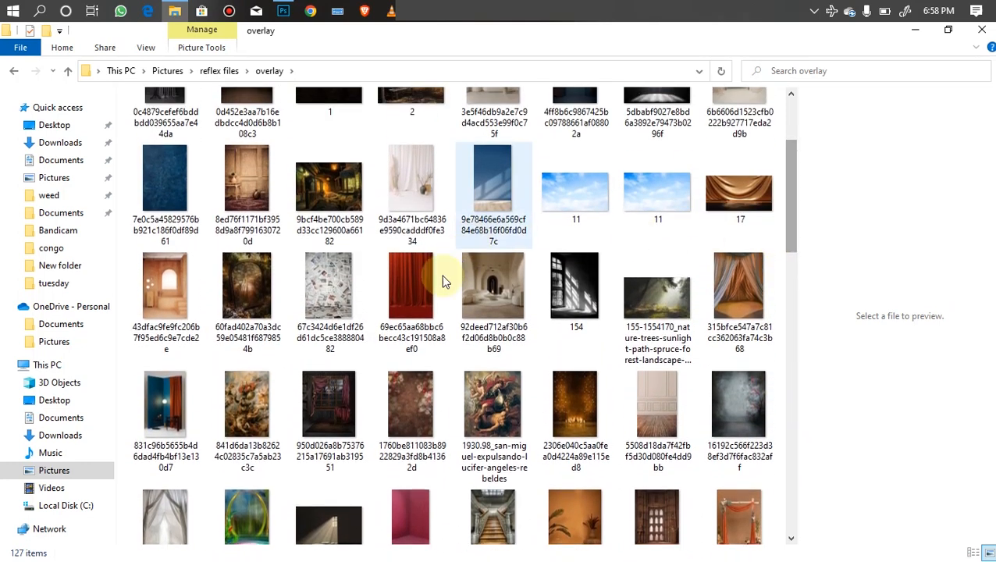
left_click(414, 293)
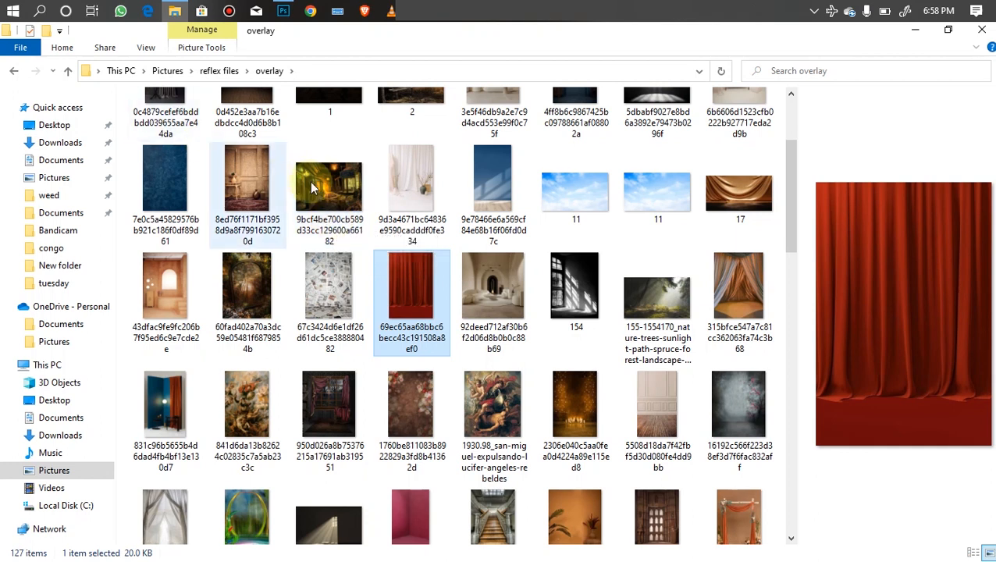
Place the red curtain image between the Background and model layers in Photoshop, scaled to about 297% to cover the canvas.
left_click_drag(408, 297, 431, 262)
left_click_drag(436, 328, 597, 325)
left_click_drag(455, 318, 389, 290)
left_click_drag(405, 242, 389, 273)
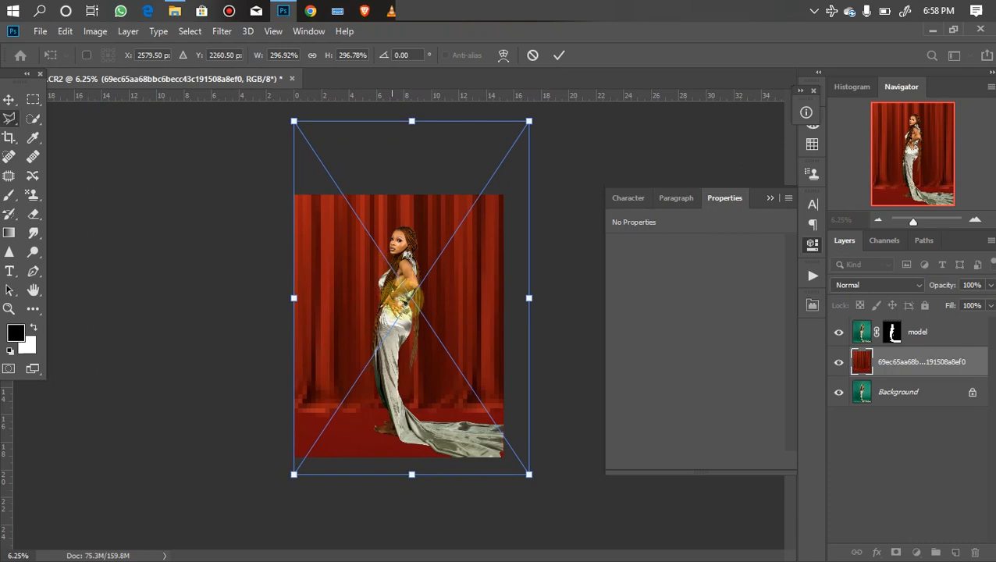
key("Return")
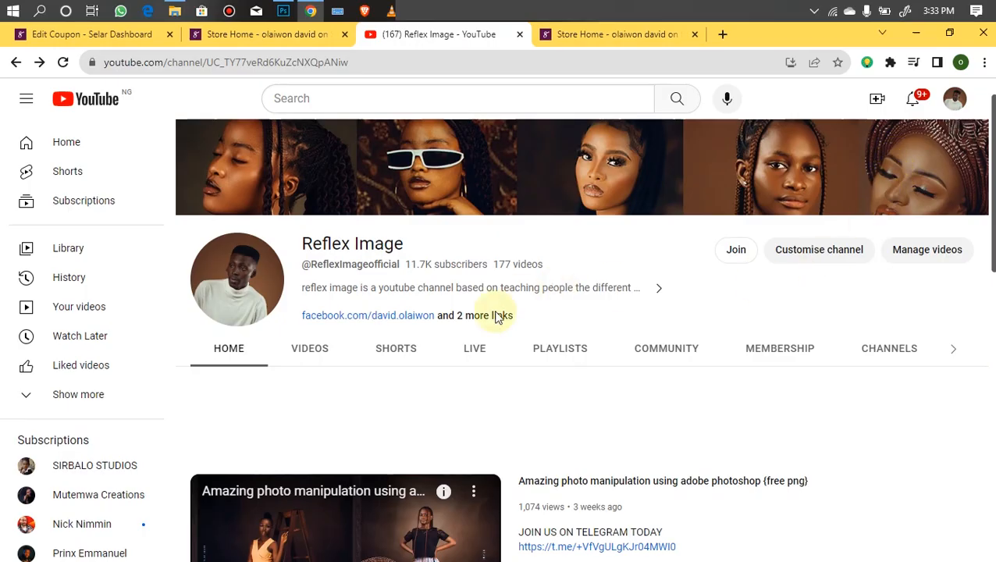
Look over the Reflex Image YouTube channel page in Chrome and browse its Videos list.
scroll(989, 248, "up", 1)
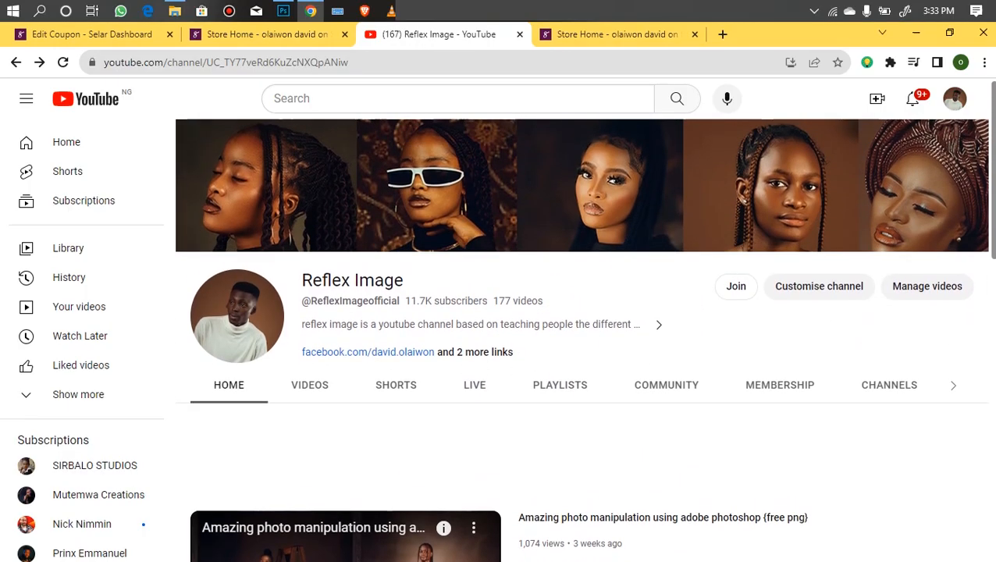
left_click_drag(993, 234, 993, 264)
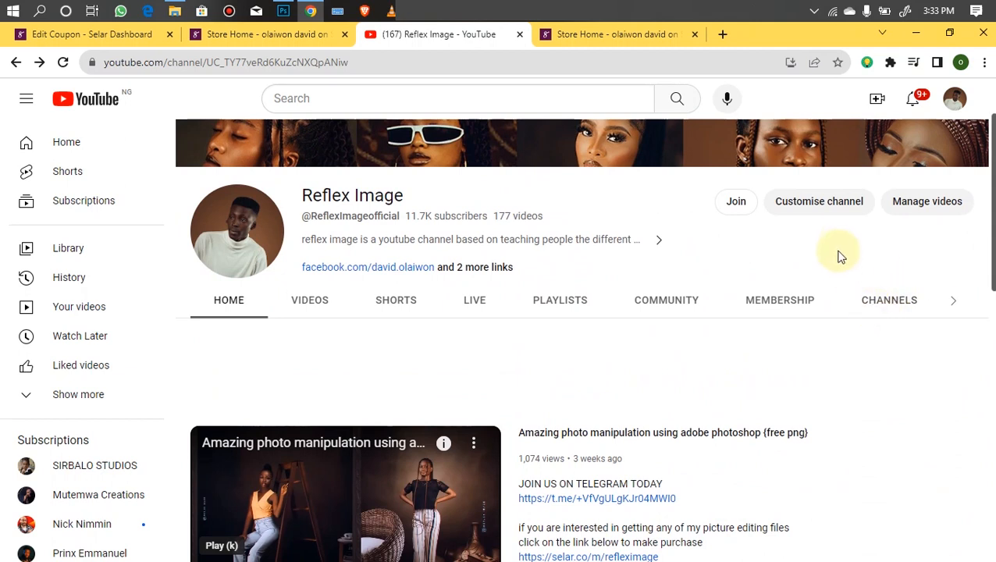
mouse_move(992, 264)
left_mouse_down()
mouse_move(988, 344)
mouse_move(991, 279)
left_mouse_up()
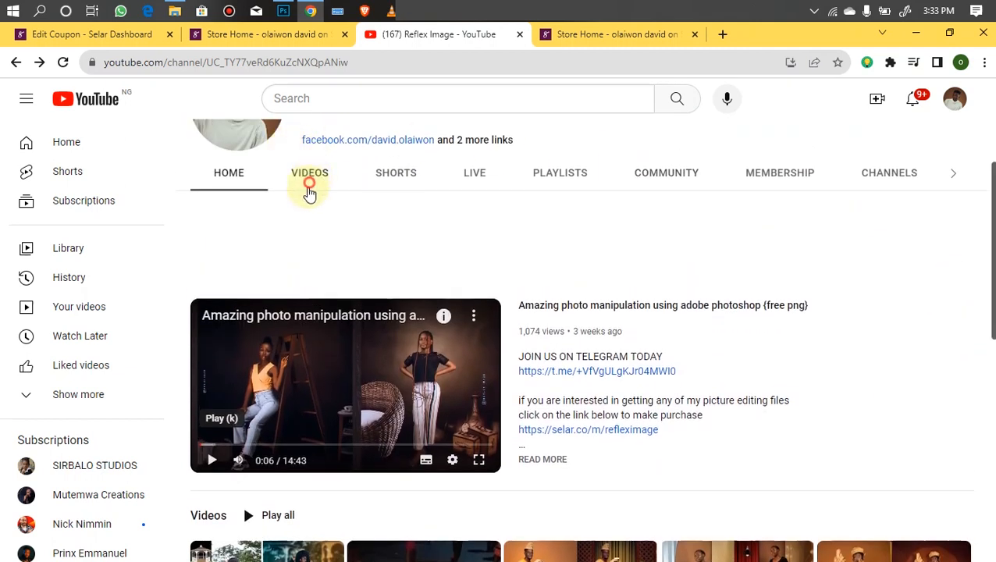
left_click(309, 174)
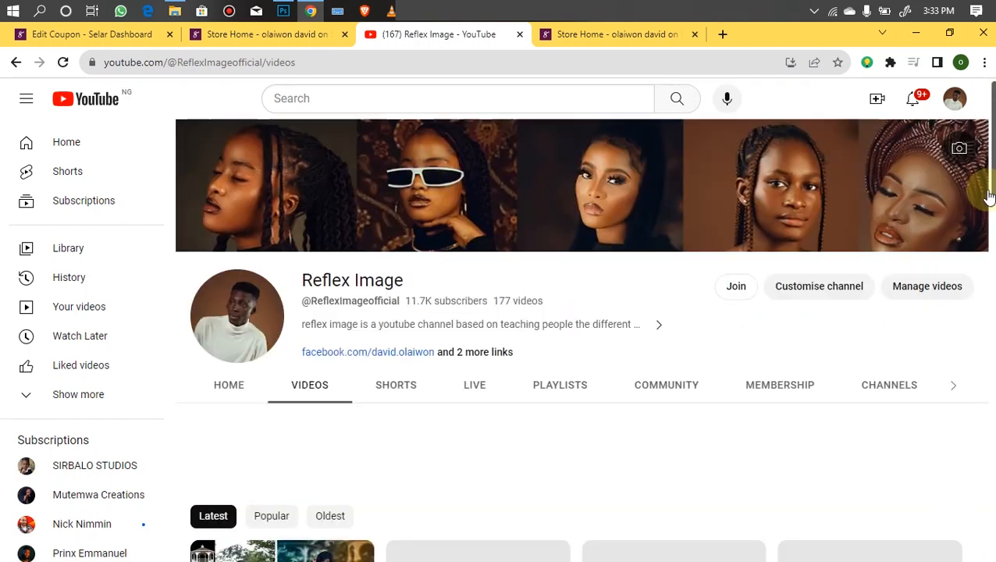
left_click_drag(987, 188, 976, 517)
scroll(974, 522, "down", 2)
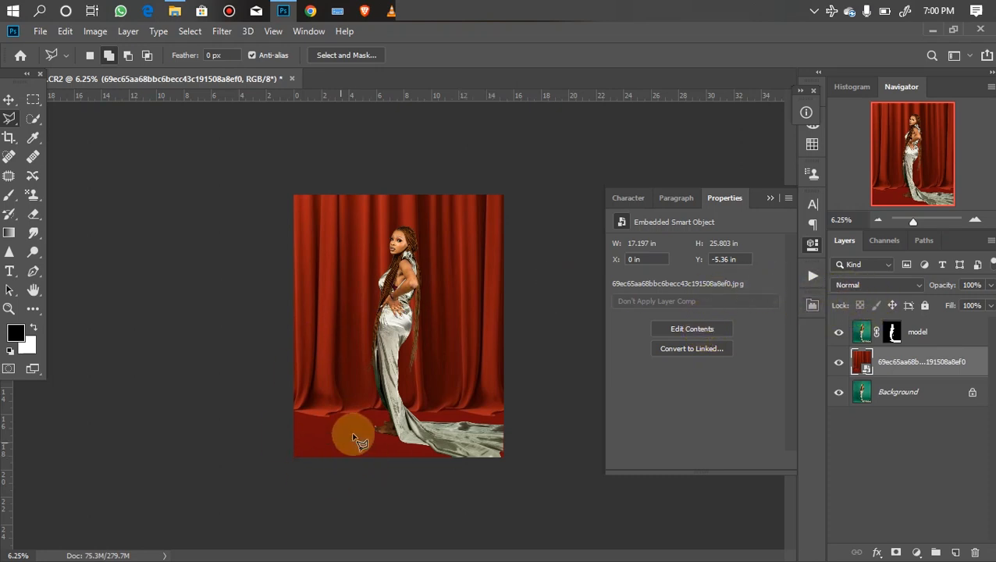
Set the curtain layer's blend mode to Soft Light and fully desaturate it with a Hue/Saturation adjustment.
left_click(873, 285)
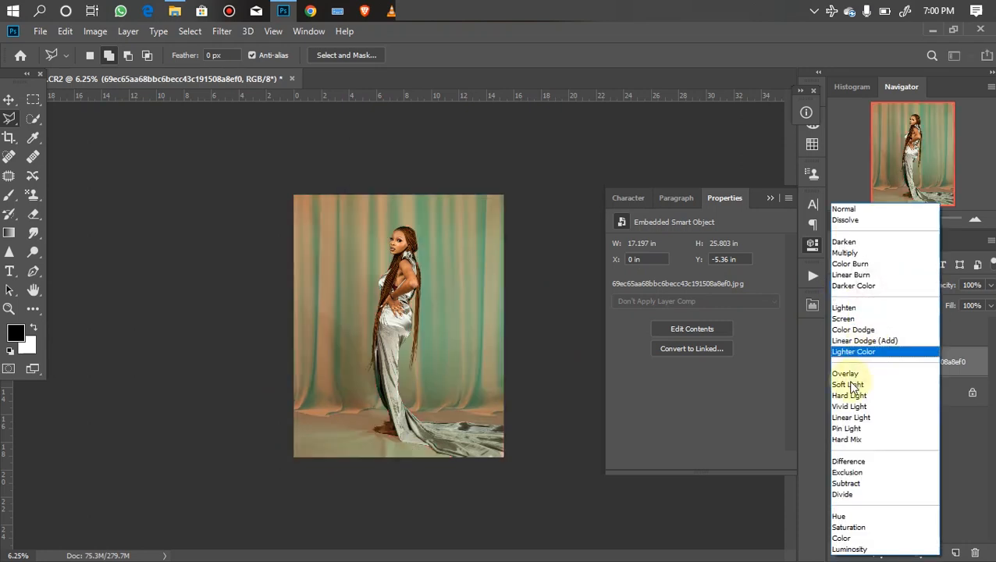
left_click(857, 383)
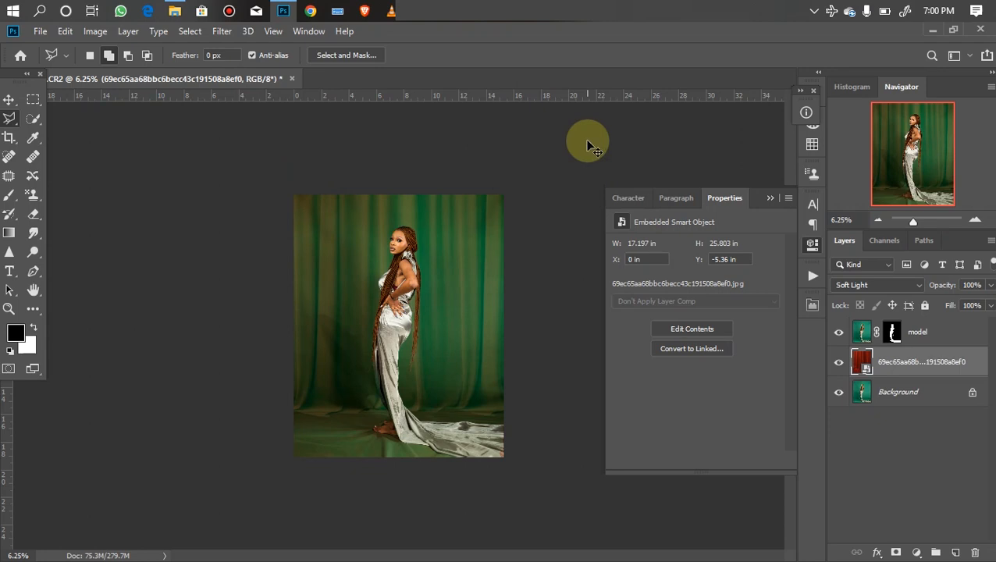
key("ctrl+u")
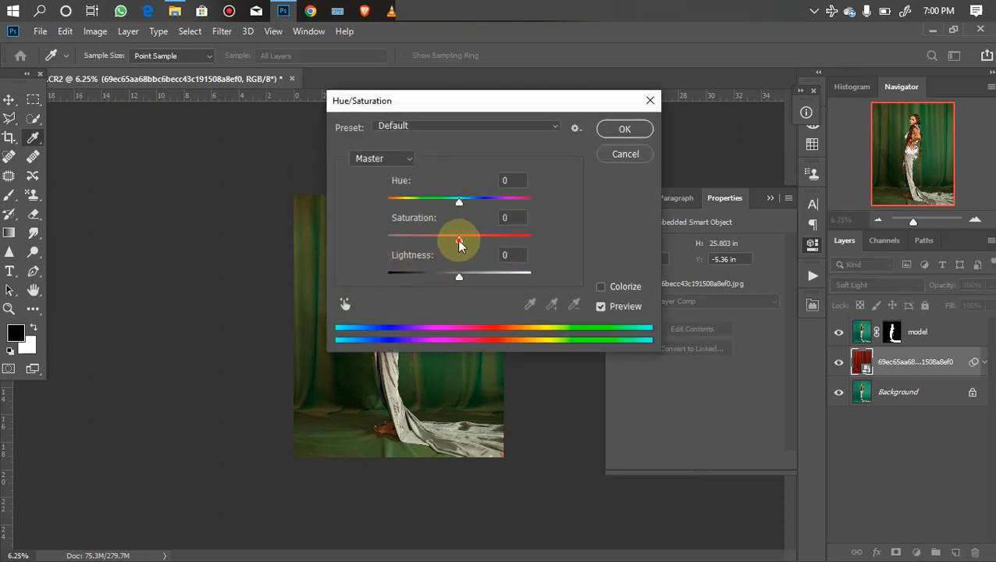
left_click_drag(459, 238, 329, 245)
key("Return")
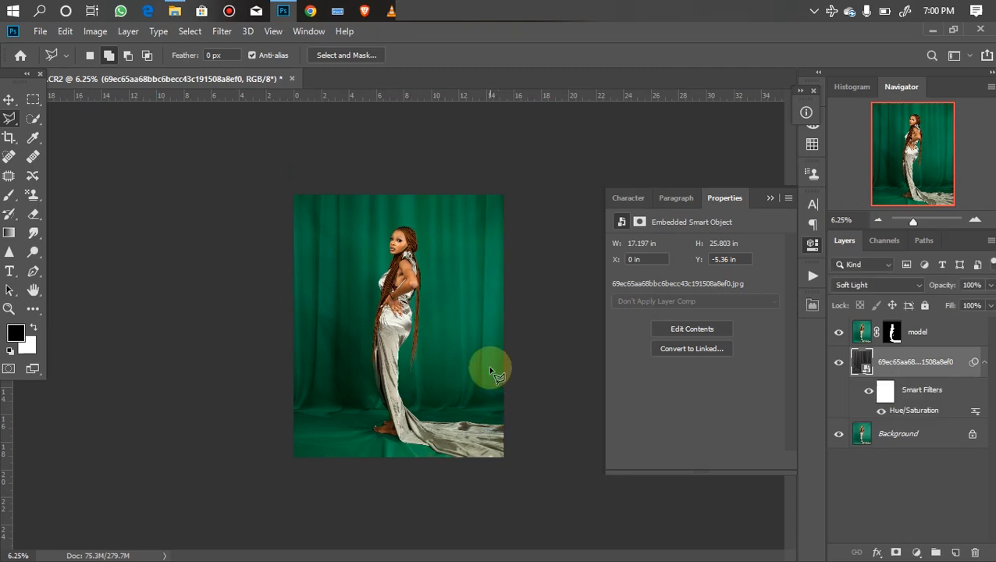
Examine how the curtain folds blend with the green backdrop around the model at different magnifications.
scroll(438, 222, "up", 1)
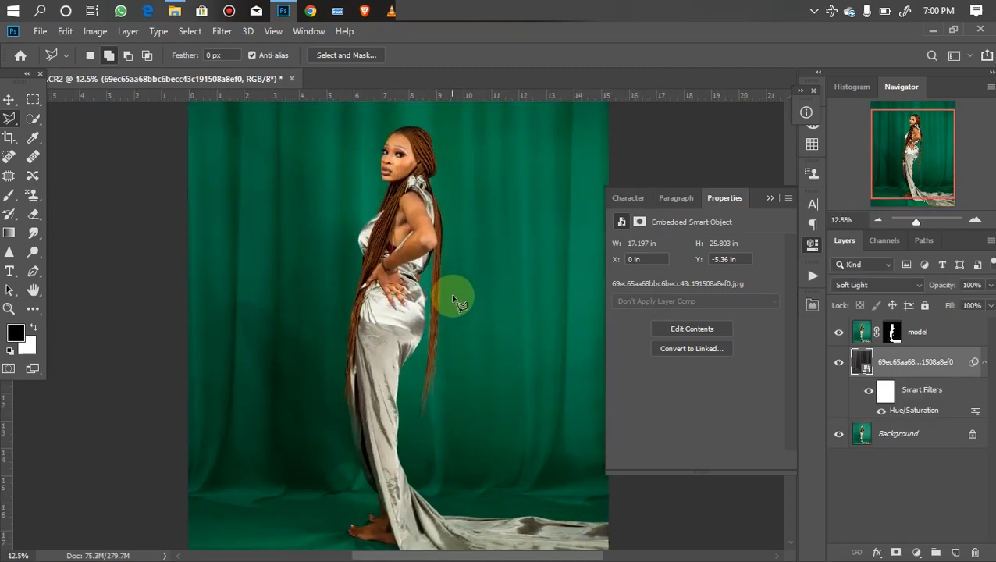
scroll(454, 296, "down", 2)
scroll(454, 294, "up", 2)
scroll(455, 215, "down", 1)
scroll(458, 224, "up", 1)
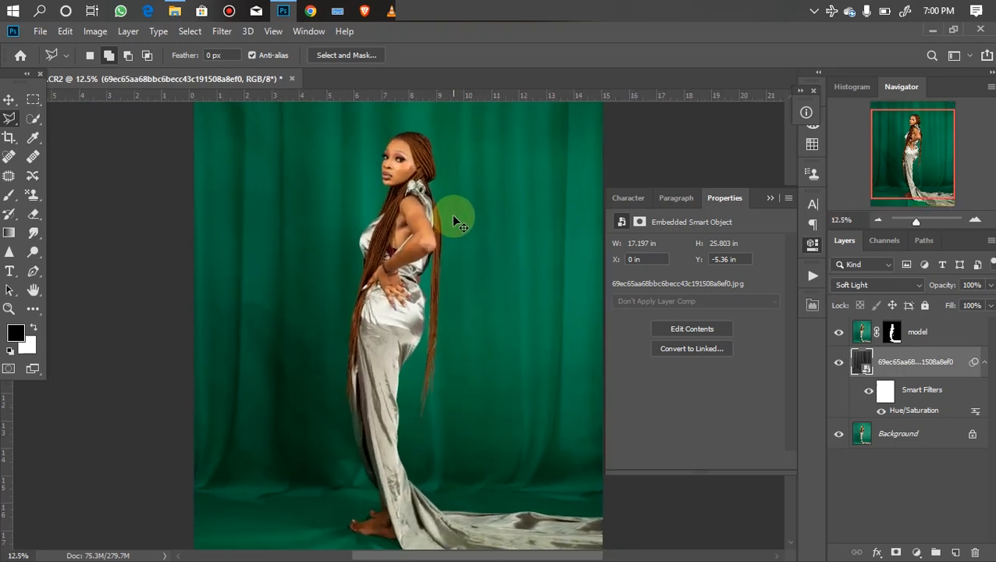
scroll(458, 224, "down", 1)
scroll(459, 224, "down", 1)
scroll(459, 224, "up", 1)
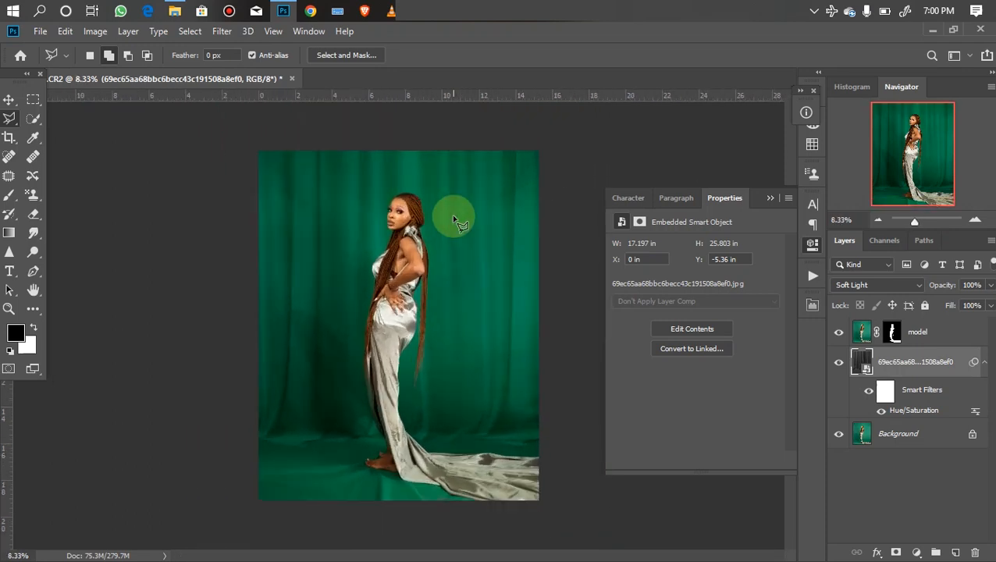
Switch to File Explorer and look through the overlay and reflex files folders for further images to add.
left_click(11, 107)
left_click(175, 10)
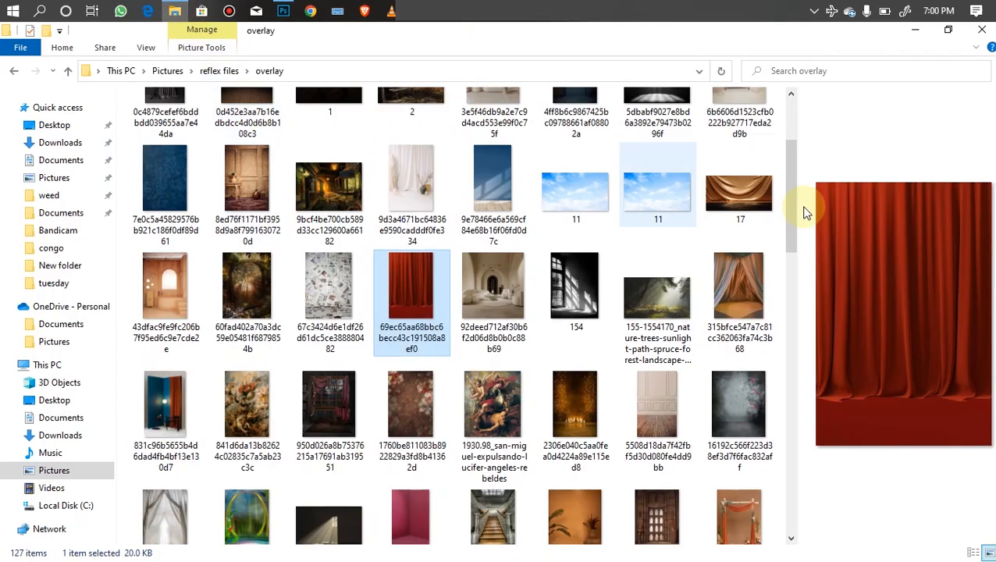
left_click_drag(791, 195, 787, 110)
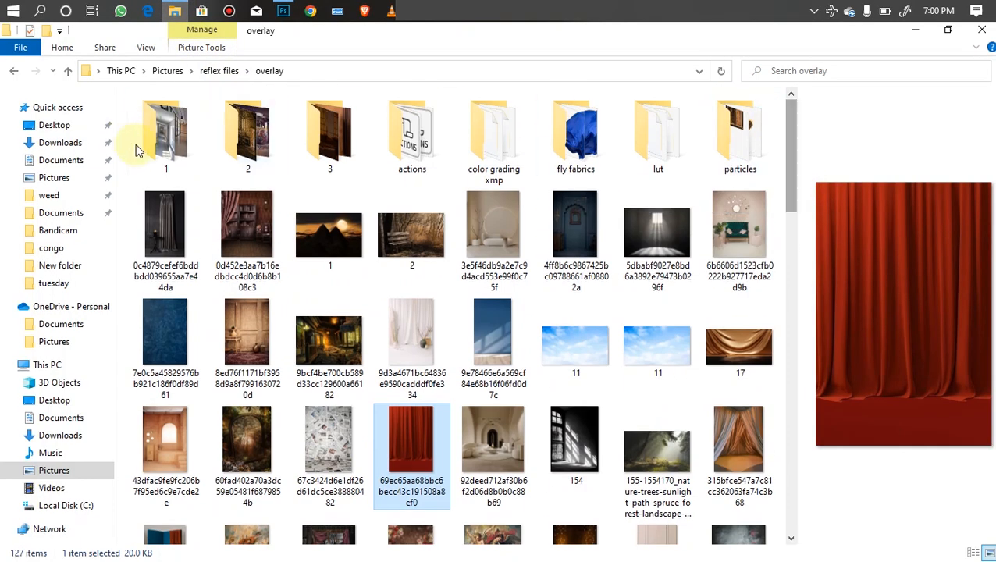
left_click(68, 71)
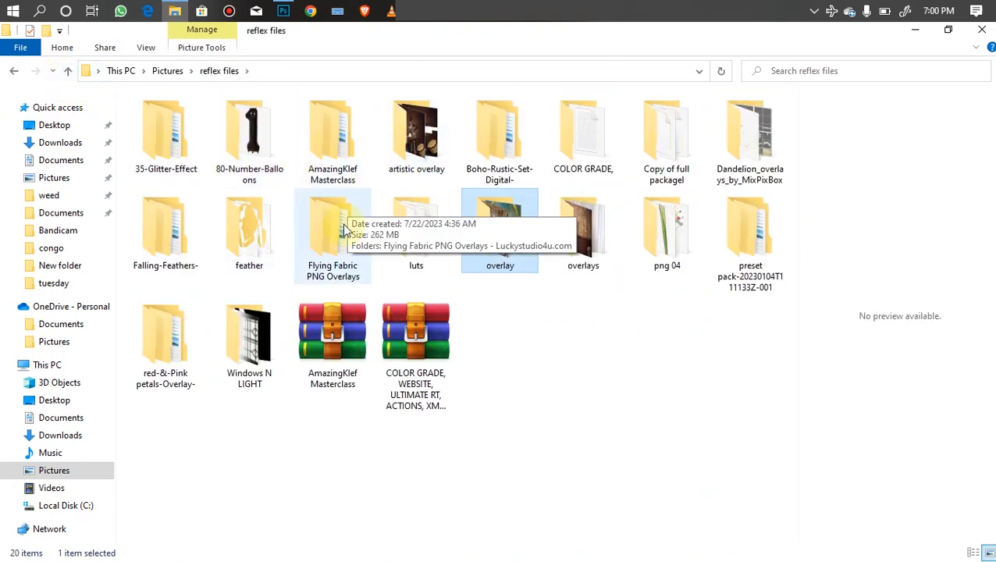
left_click(657, 238)
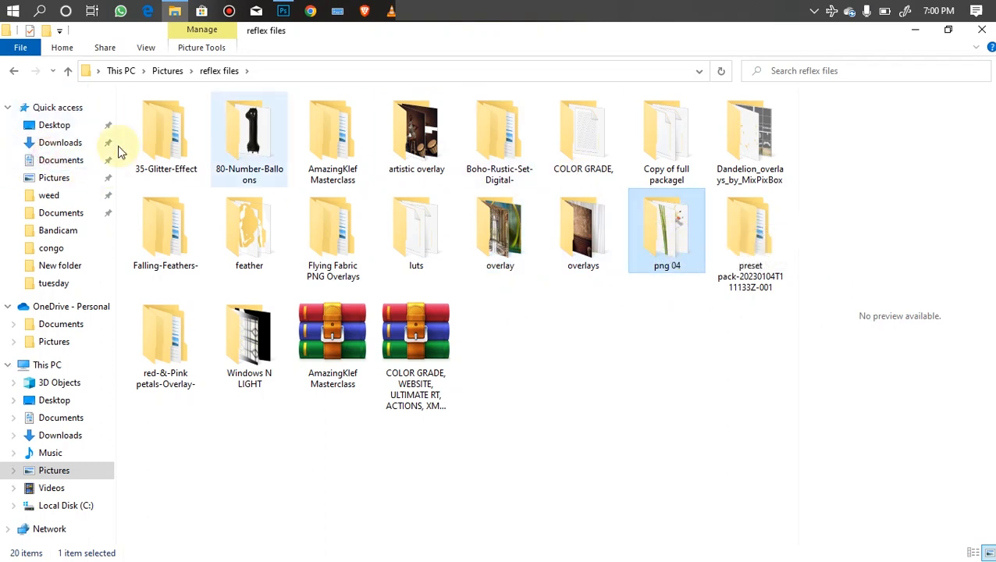
Open the "over png latest" folder in Downloads and browse its images for a plant prop.
left_click(72, 143)
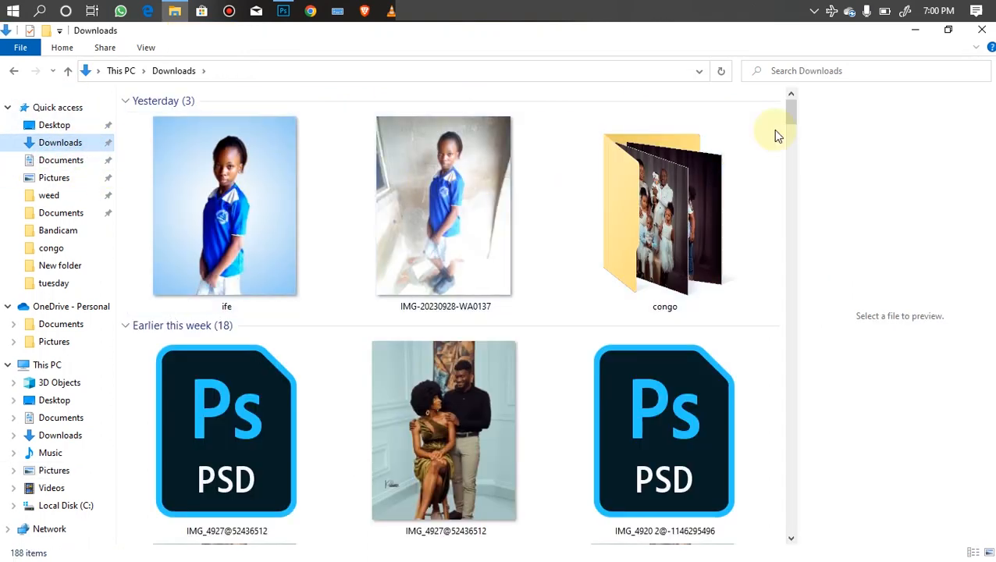
left_click_drag(796, 125, 789, 410)
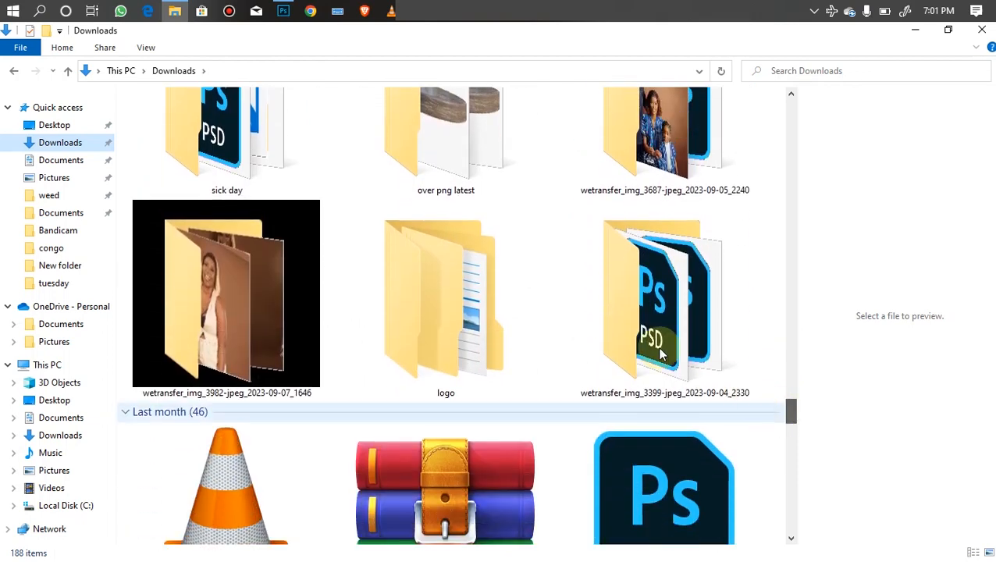
left_click(462, 169)
double_click(522, 211)
left_click_drag(792, 195, 791, 284)
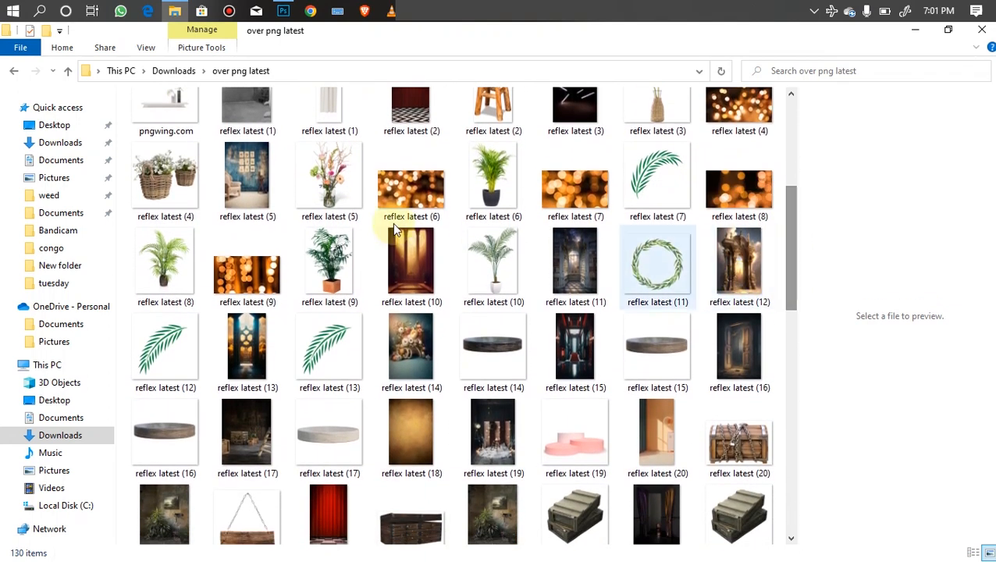
Place the potted palm image "reflex latest (8)" behind the model, scaled to about 9.7 by 12.2 in, on the floor along the photo's left side.
left_click(175, 268)
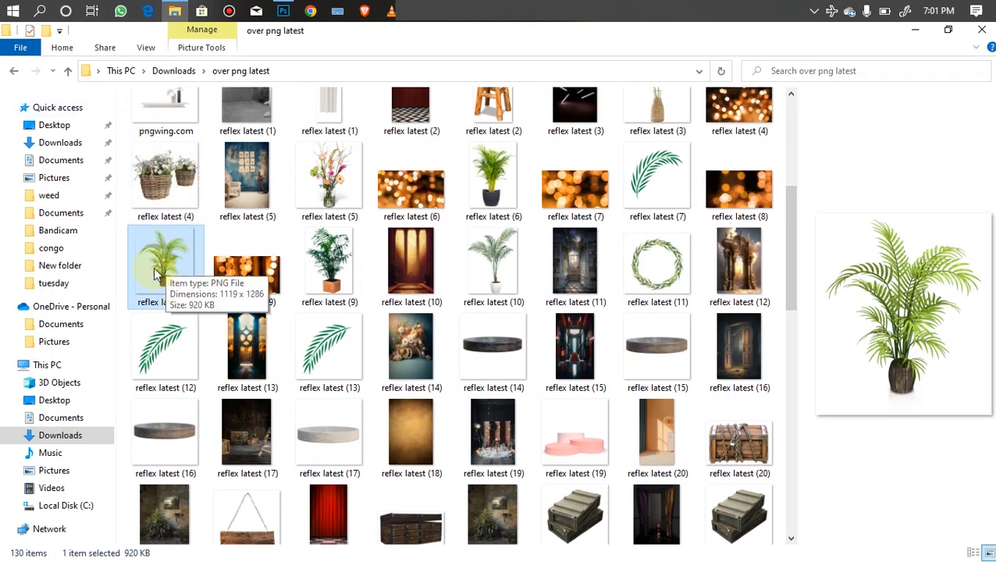
left_click_drag(184, 289, 305, 310)
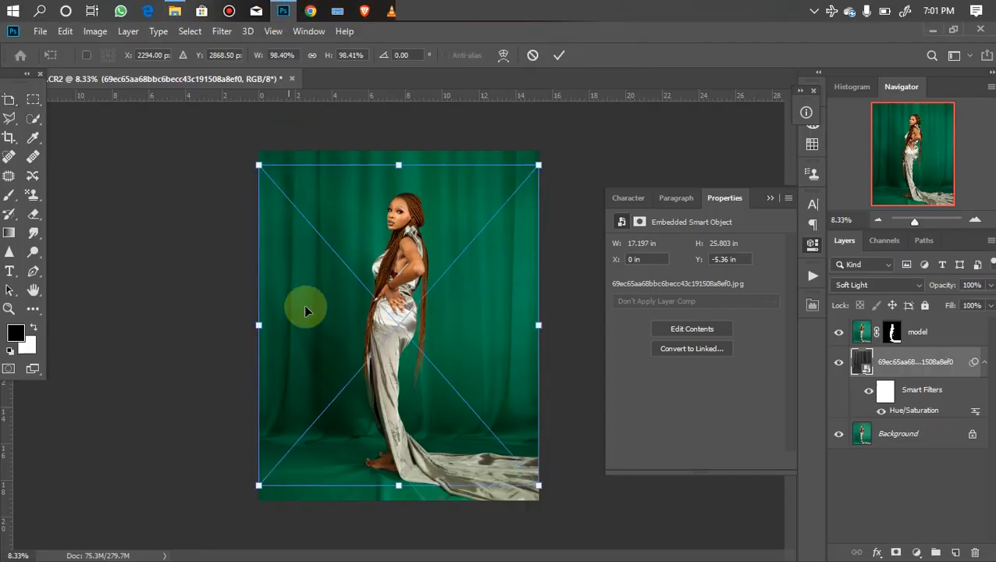
left_click_drag(371, 310, 274, 347)
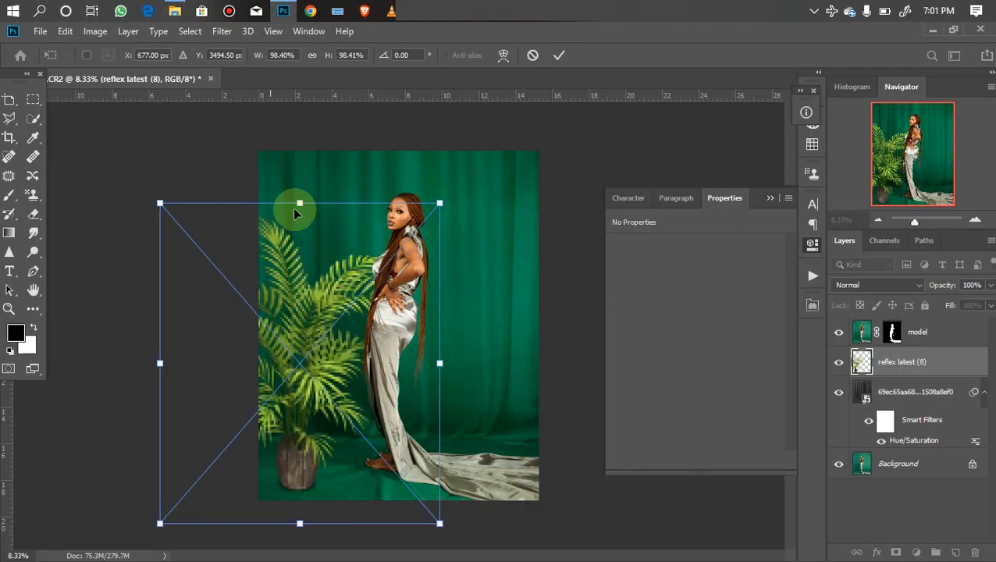
left_click_drag(300, 203, 304, 294)
left_click_drag(313, 372, 317, 338)
left_click_drag(176, 242, 183, 238)
left_click_drag(315, 353, 313, 344)
double_click(365, 430)
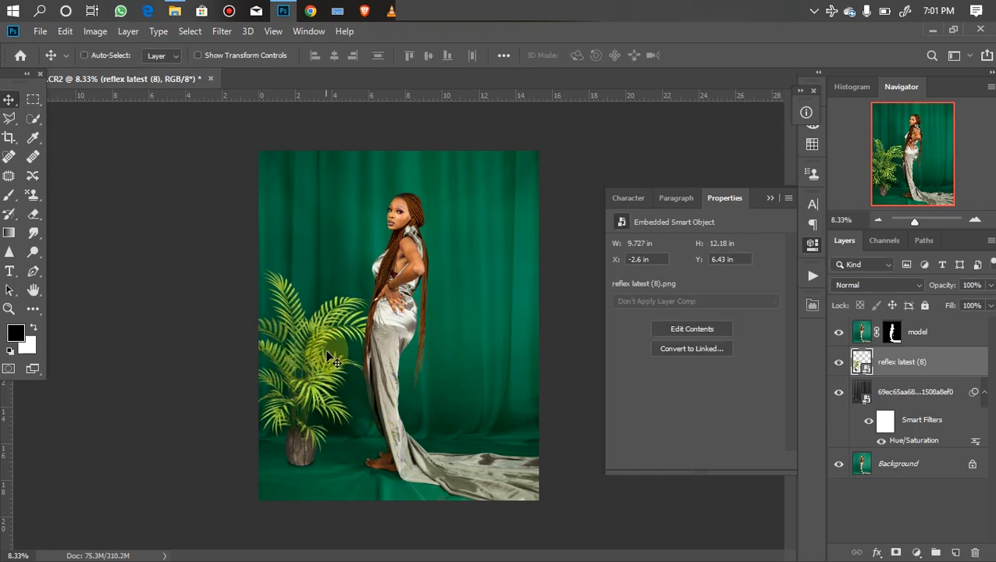
Apply a Curves adjustment to the potted palm layer as a smart filter.
key("ctrl")
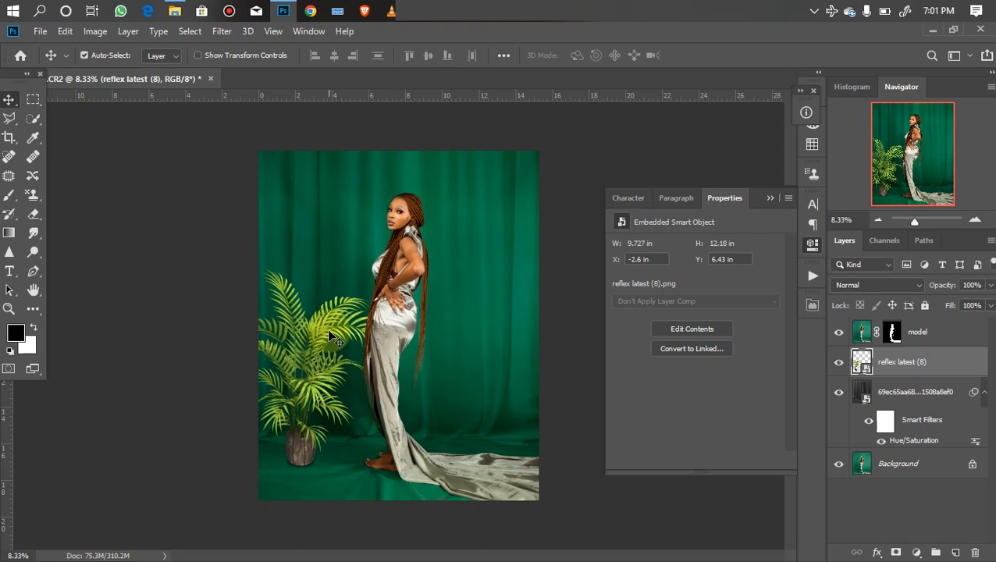
key("ctrl+m")
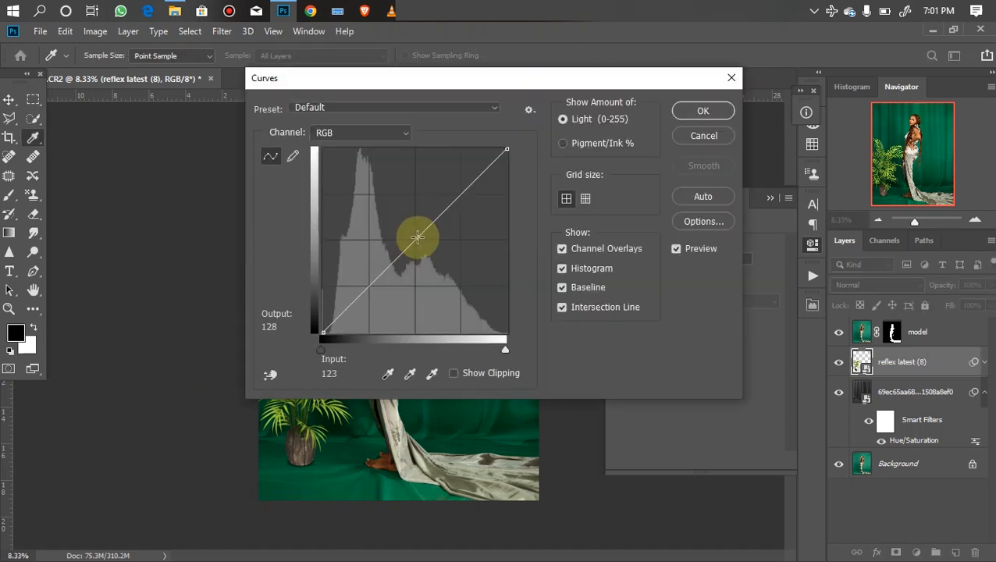
key("Return")
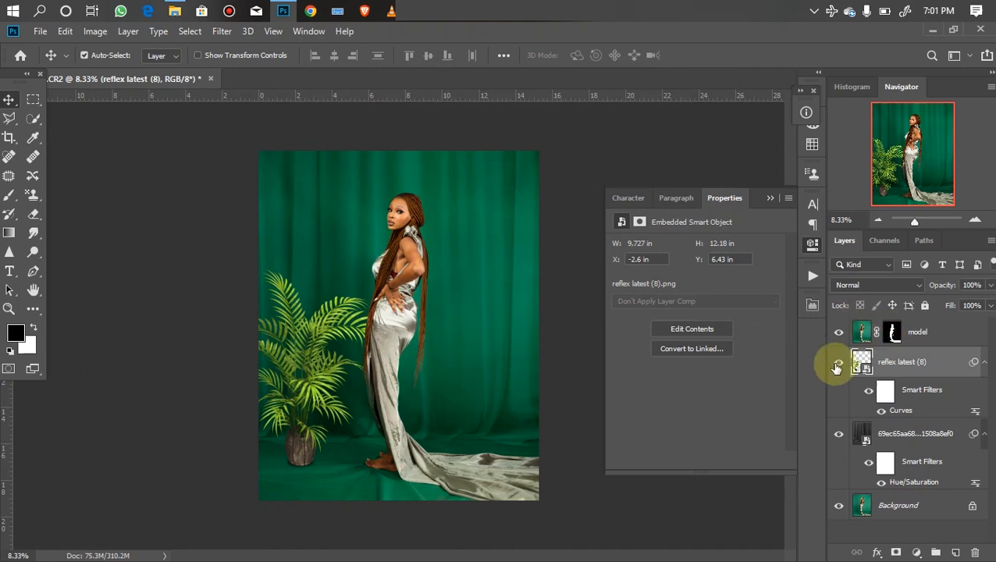
With the model layer active, make a large circular selection centred on the model and invert it to select the photo's outer edges.
left_click(930, 337)
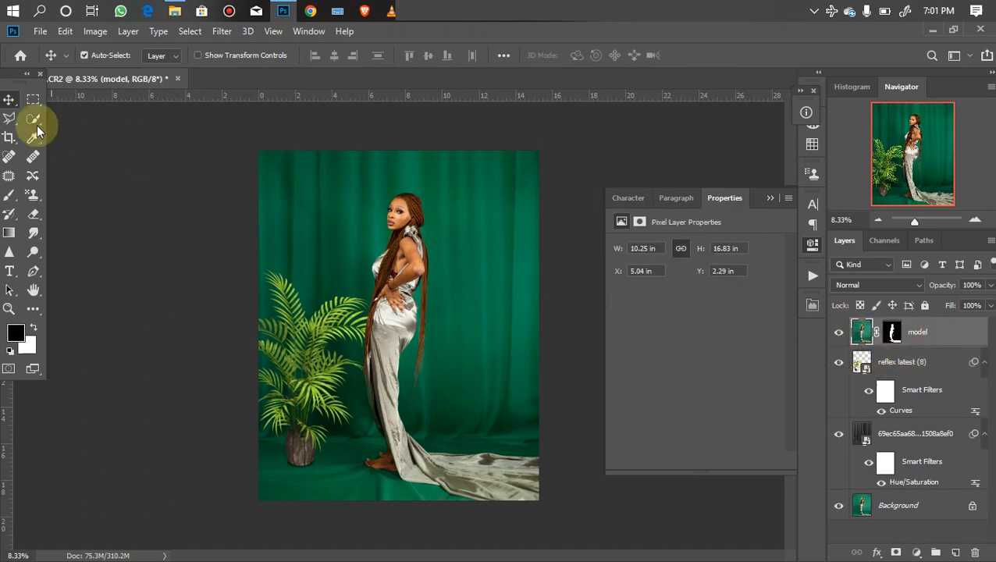
right_click(31, 100)
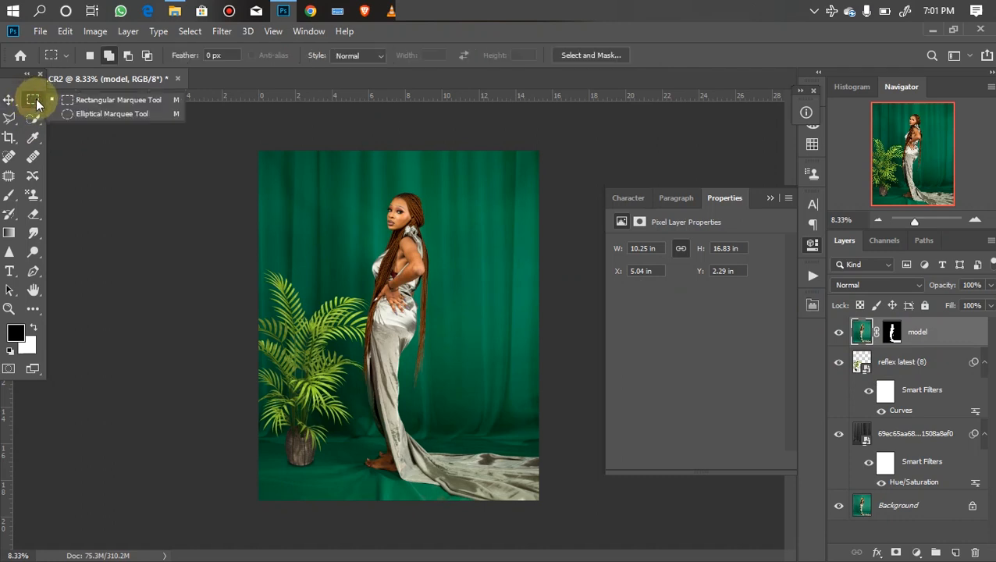
left_click(69, 116)
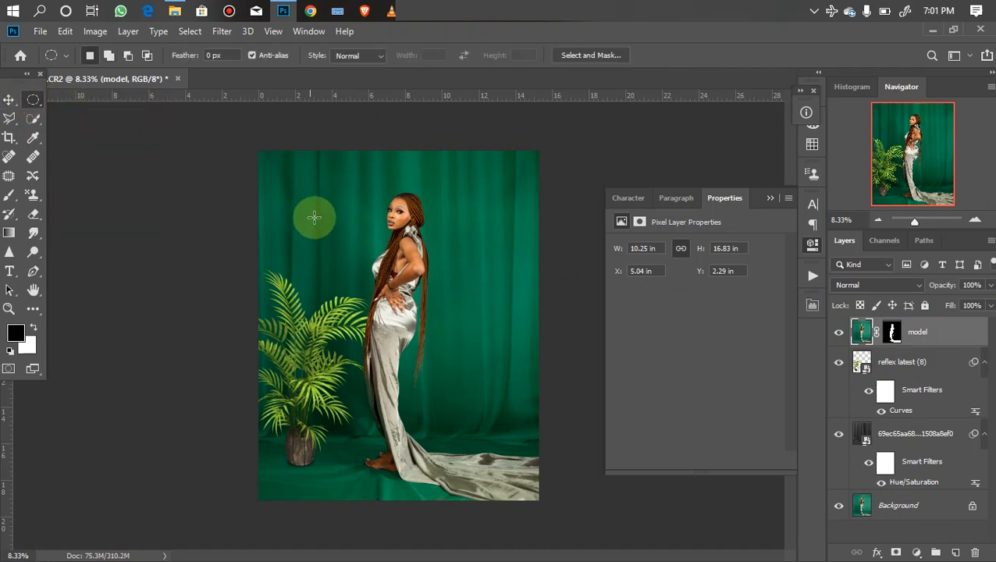
left_click_drag(309, 197, 403, 290)
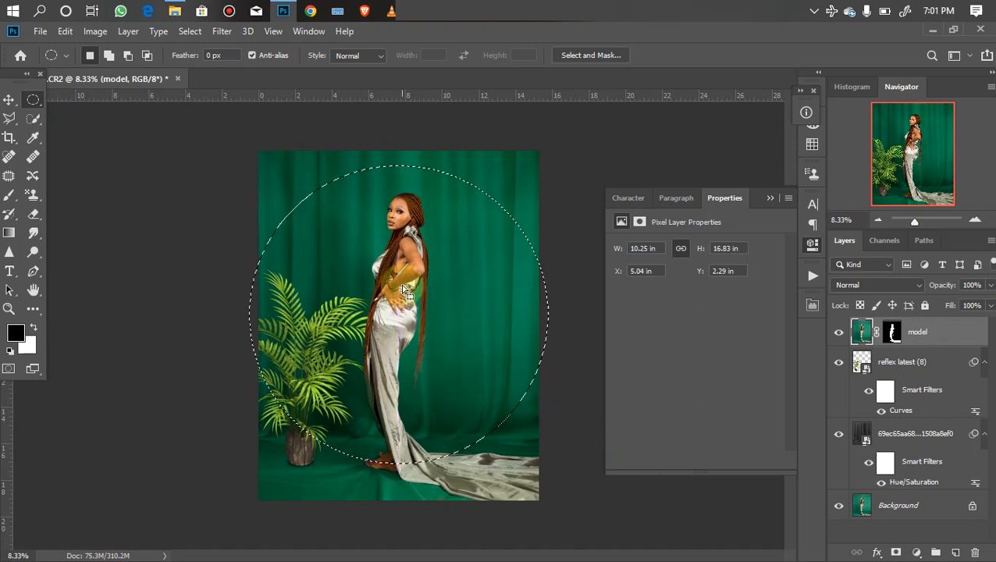
left_click_drag(404, 290, 404, 291)
key("ctrl+shift+i")
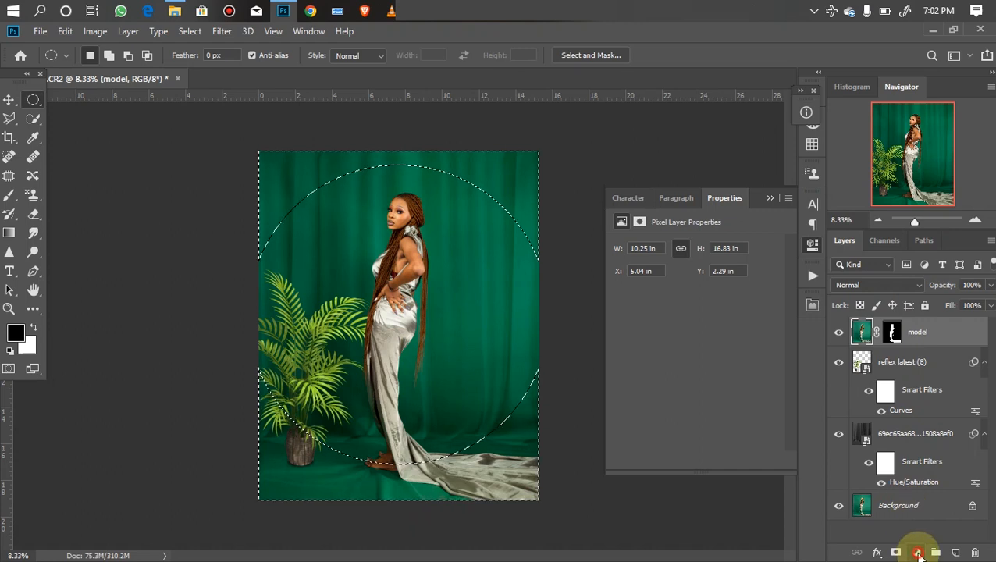
Fill the selected outer area with a black (000000) Solid Color layer above the model layer.
left_click(916, 552)
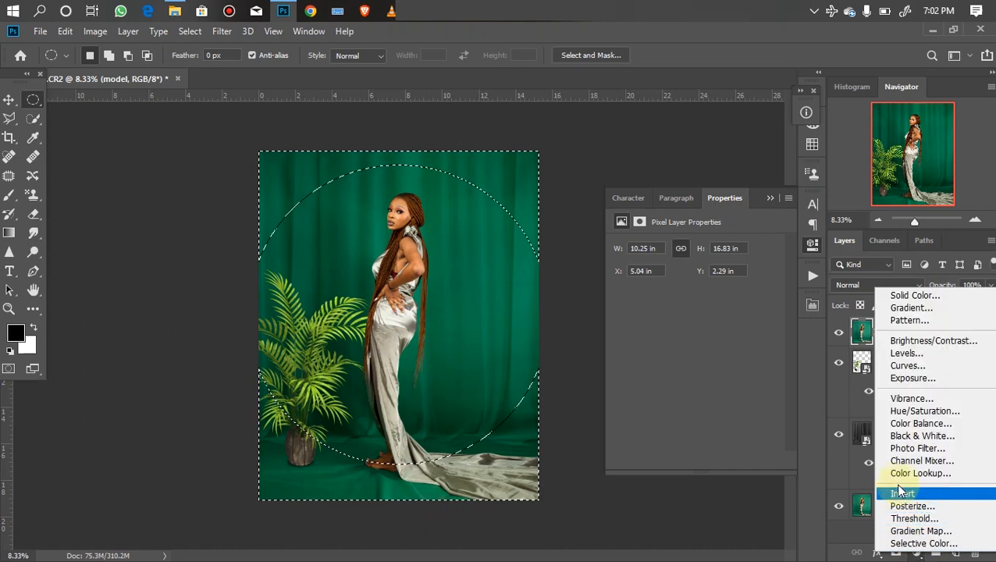
left_click(913, 296)
left_click(662, 360)
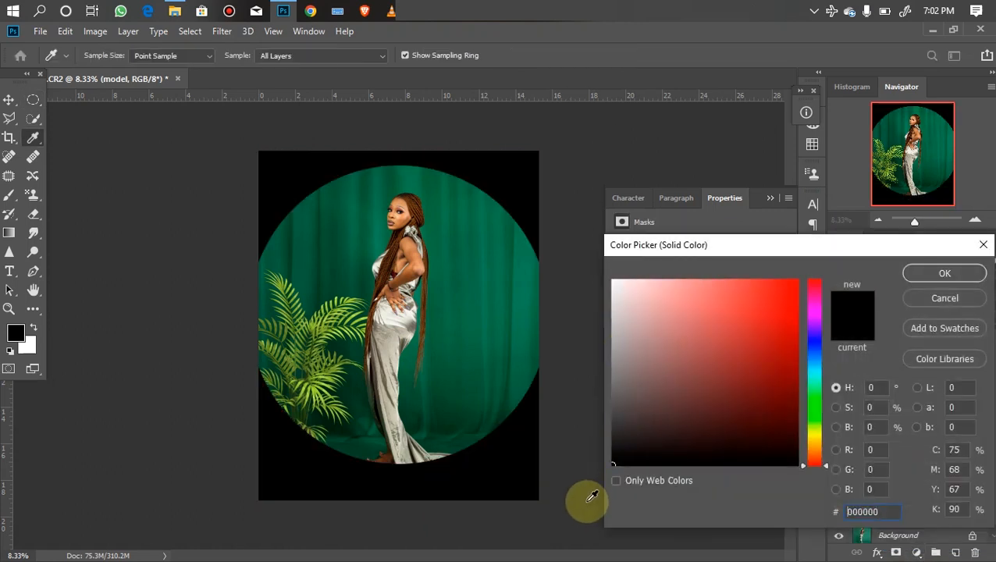
key("Return")
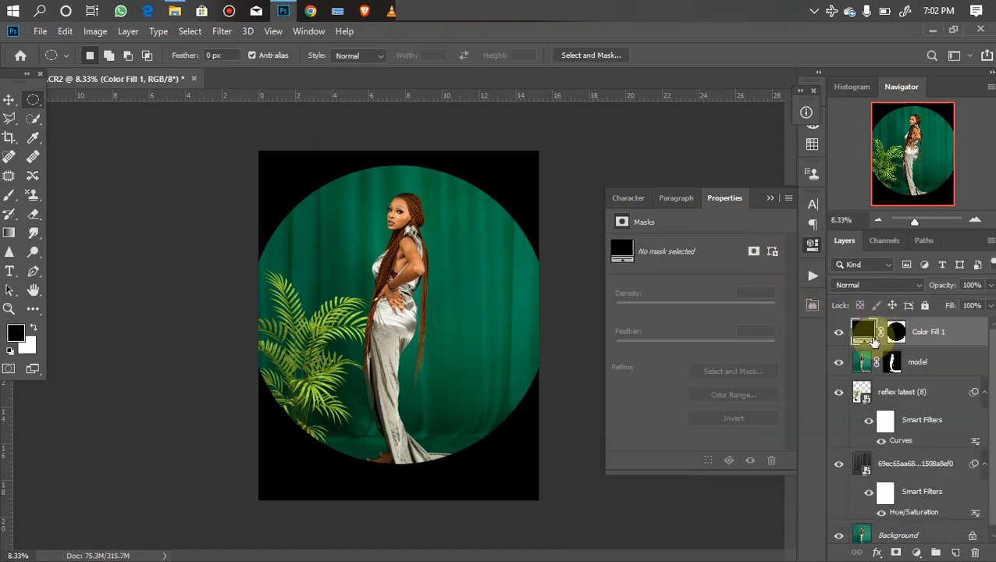
Feather the black fill layer's mask to 467.5 px and lower the layer's opacity to 26% for a soft vignette.
left_click(897, 335)
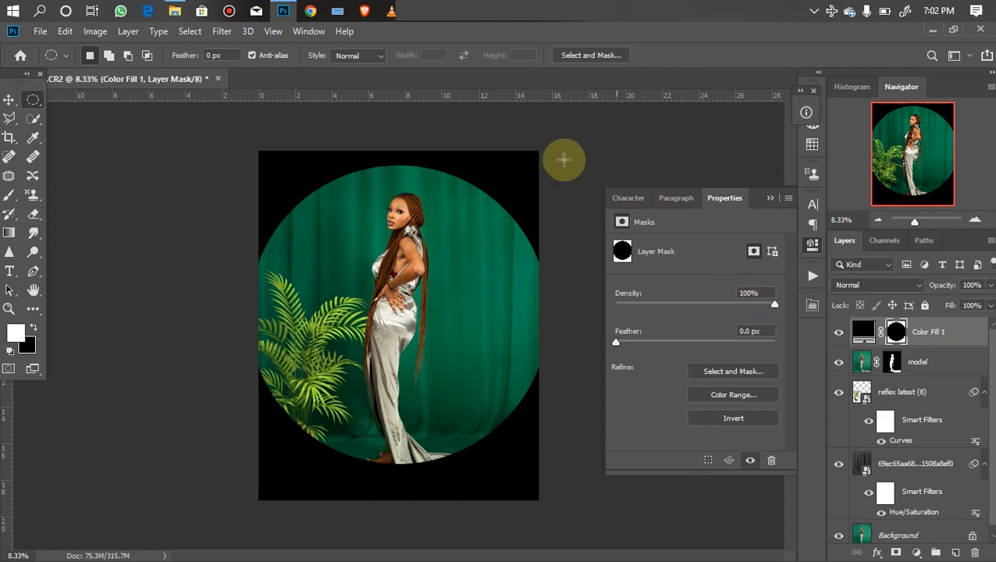
left_click(310, 31)
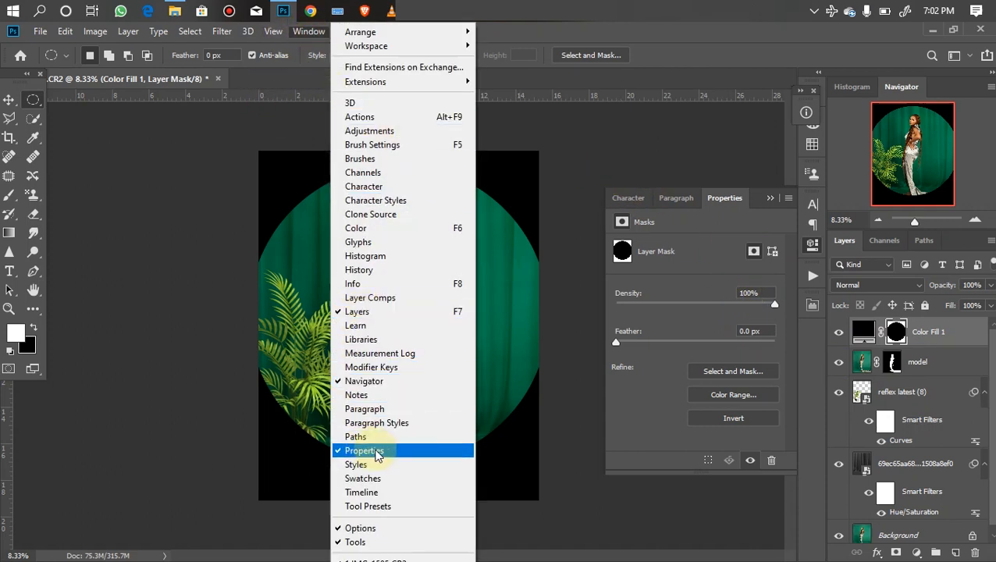
left_click(709, 235)
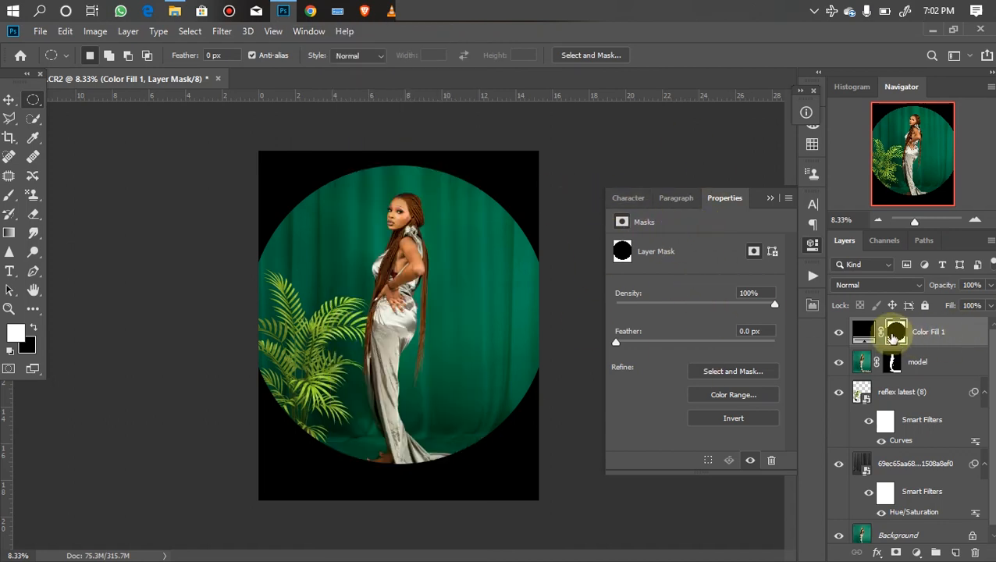
left_click_drag(617, 344, 757, 350)
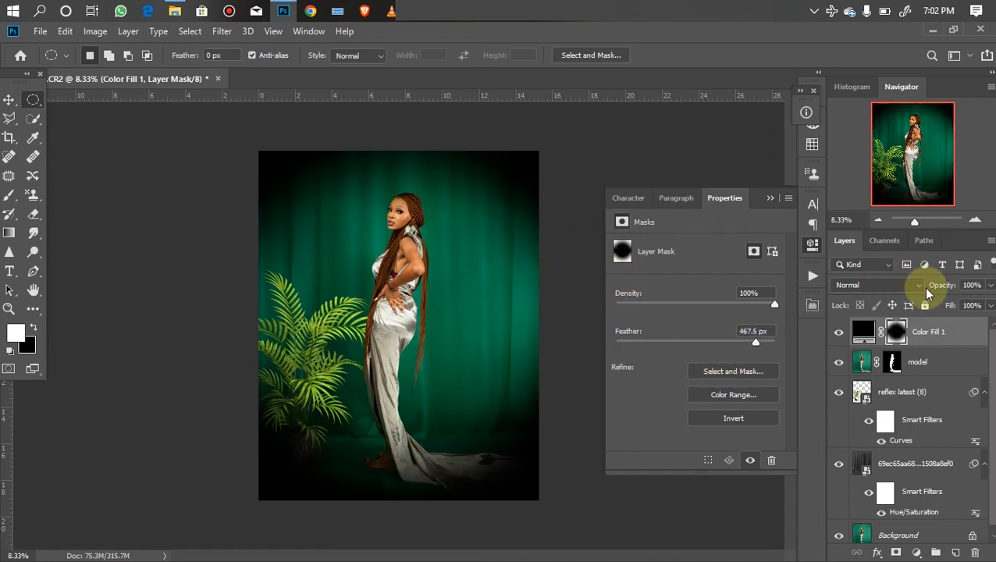
left_click_drag(988, 286, 929, 310)
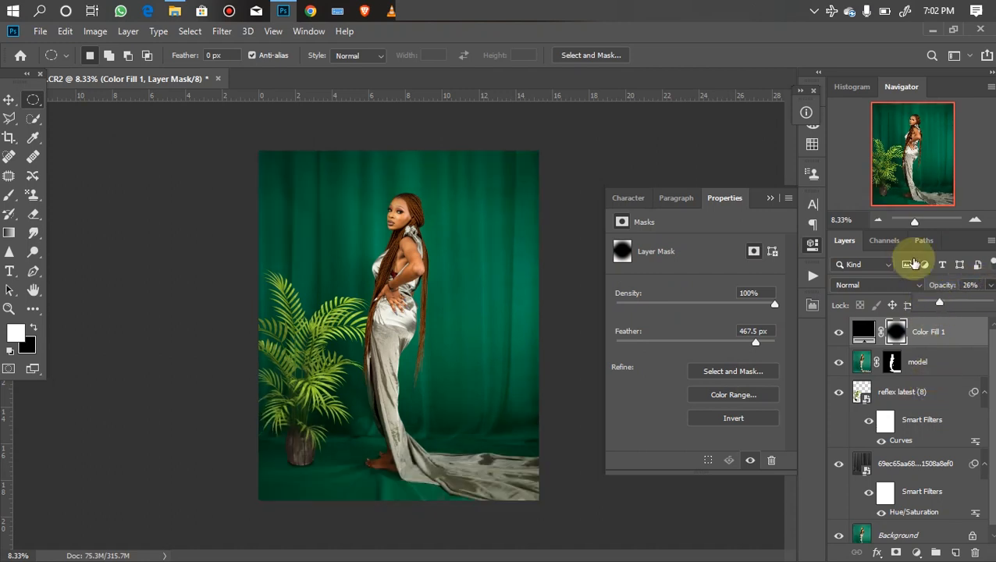
left_click(950, 332)
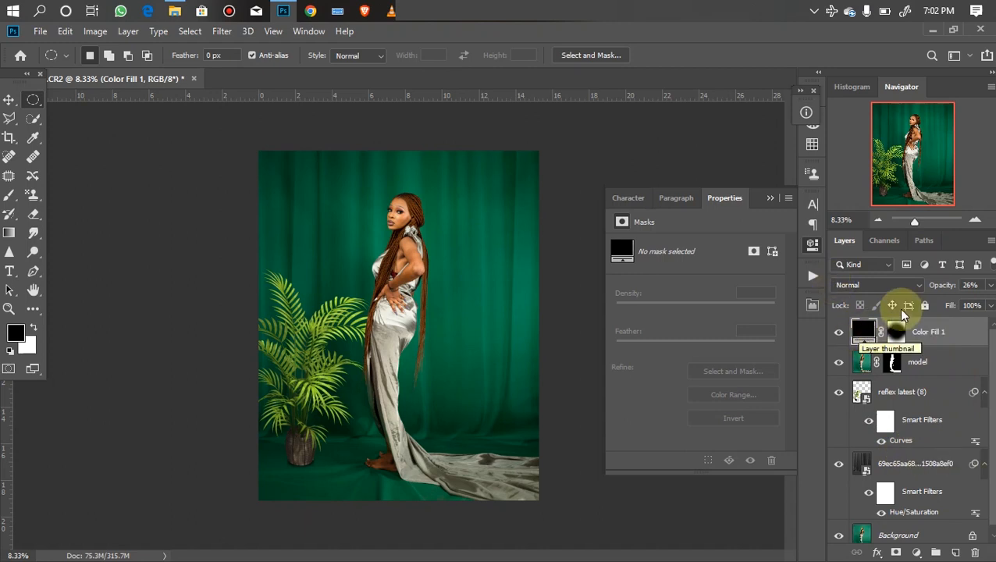
Try a Gradient Map adjustment layer with a dark brown gradient preset in Soft Light blend mode over the whole image.
left_click(917, 552)
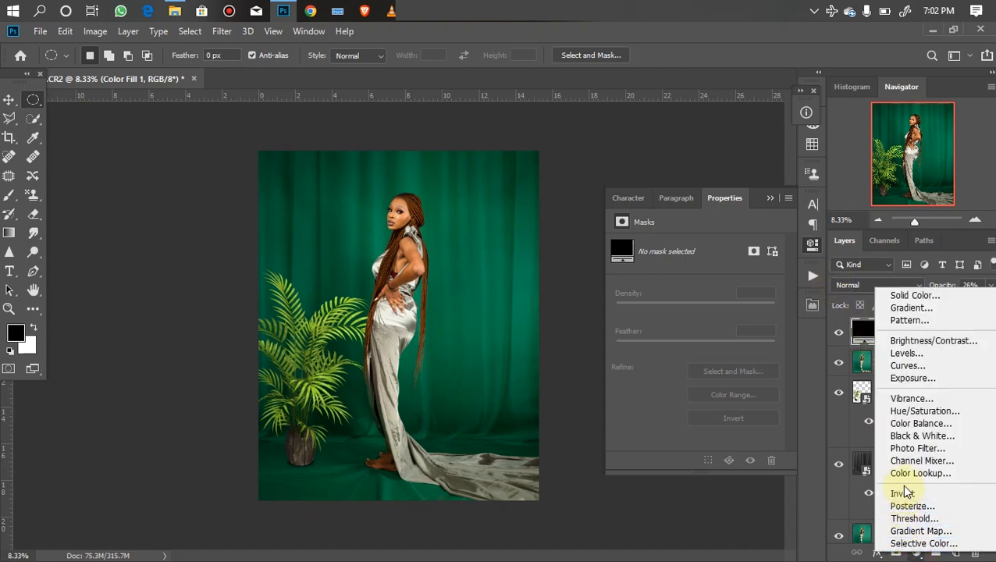
left_click(912, 533)
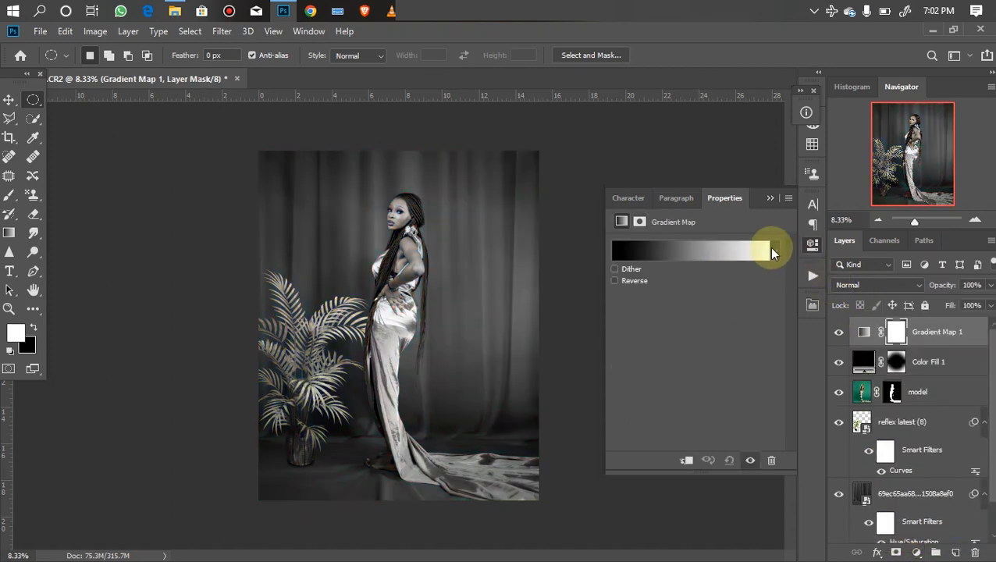
left_click(775, 251)
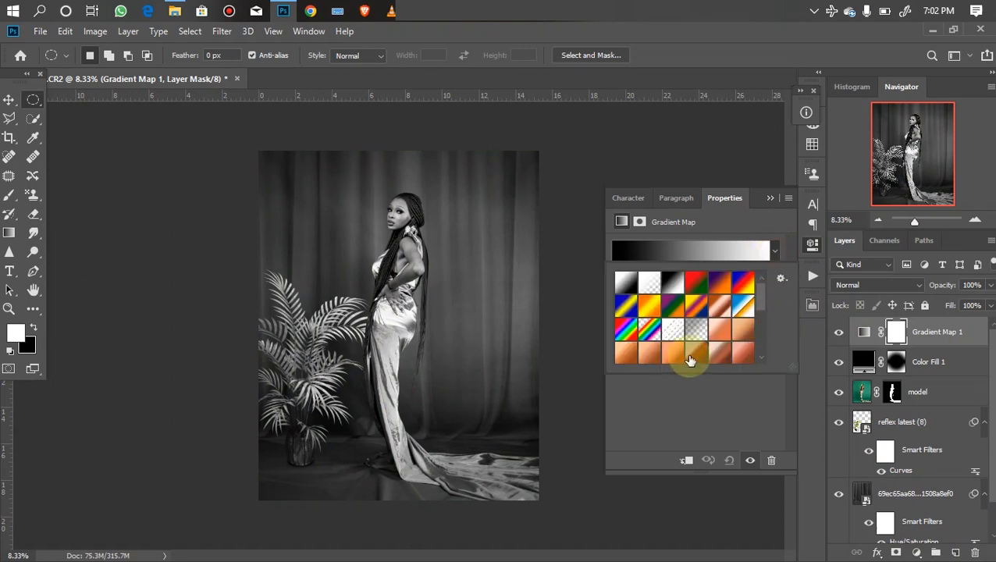
left_click_drag(757, 293, 762, 319)
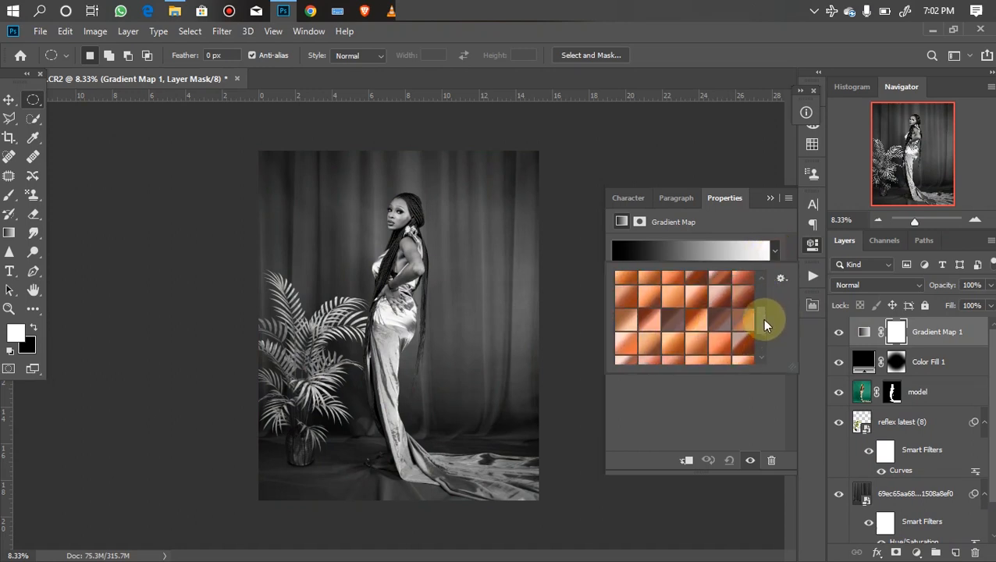
left_click(672, 323)
left_click(845, 309)
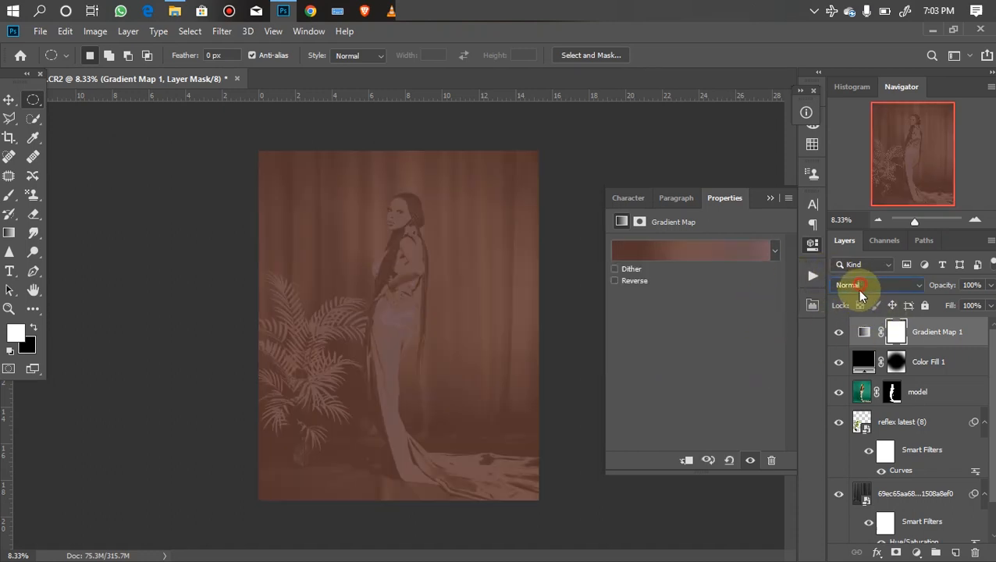
left_click(857, 284)
left_click(856, 383)
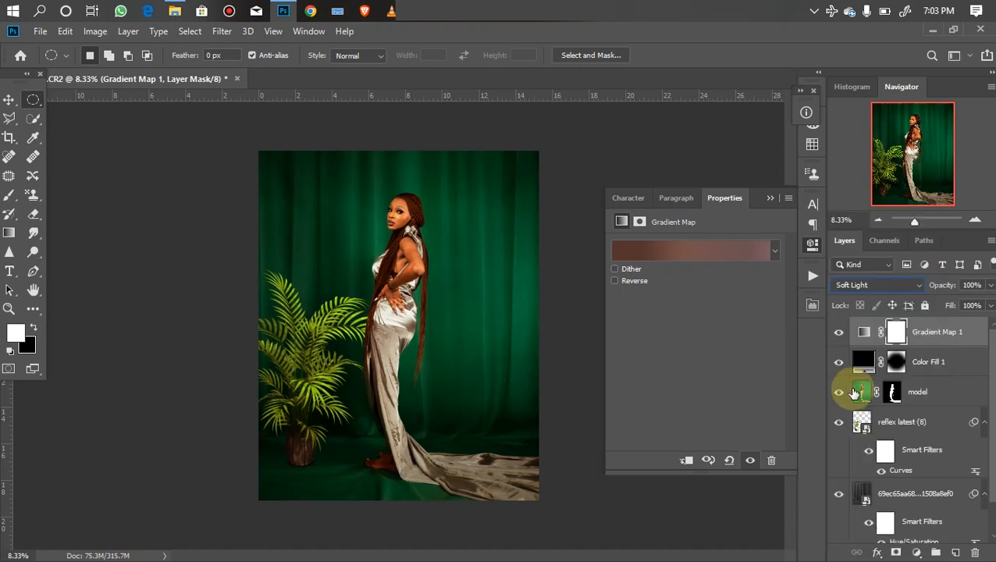
Compare the image with and without the Gradient Map layer and delete that layer.
left_click(840, 340)
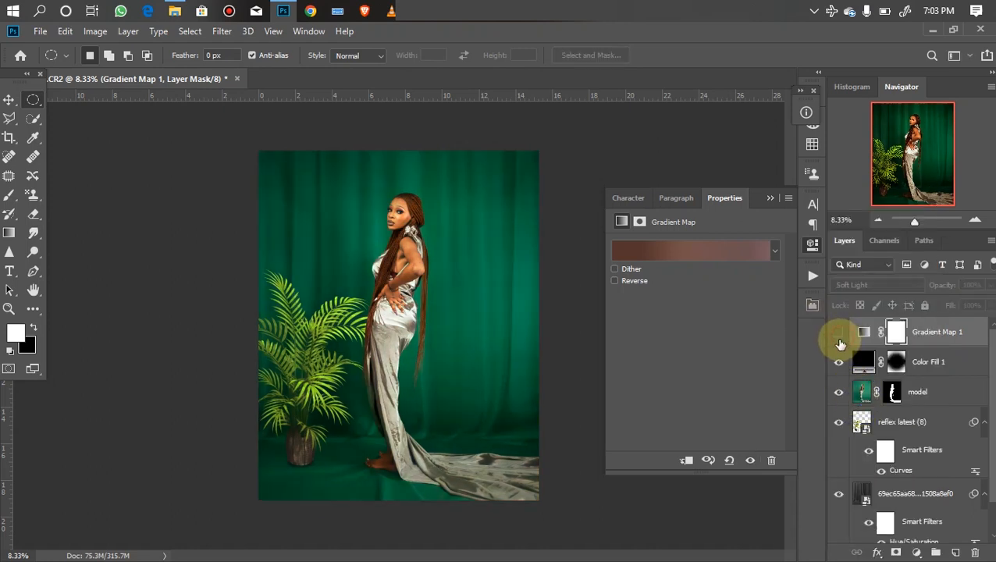
left_click(840, 348)
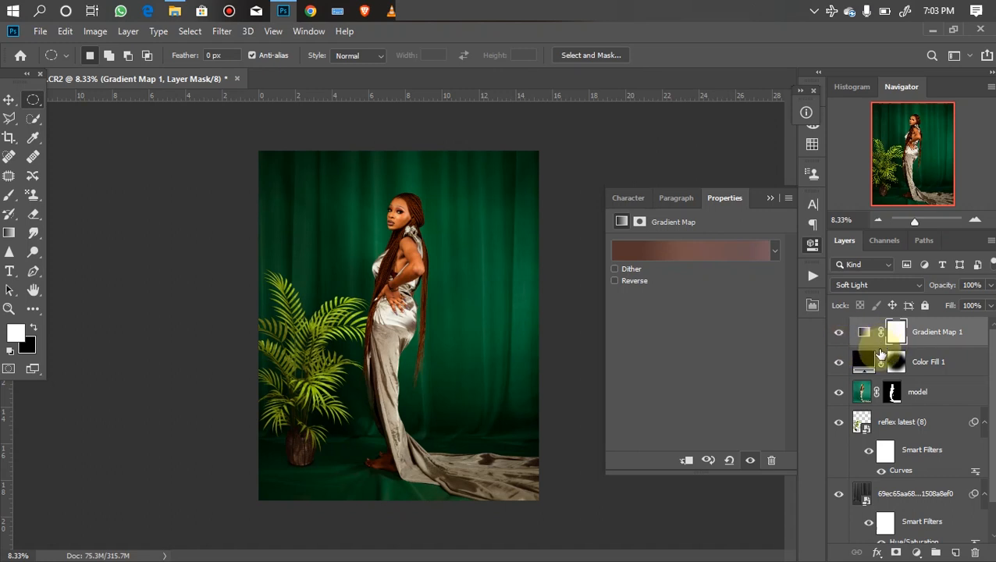
key("Delete")
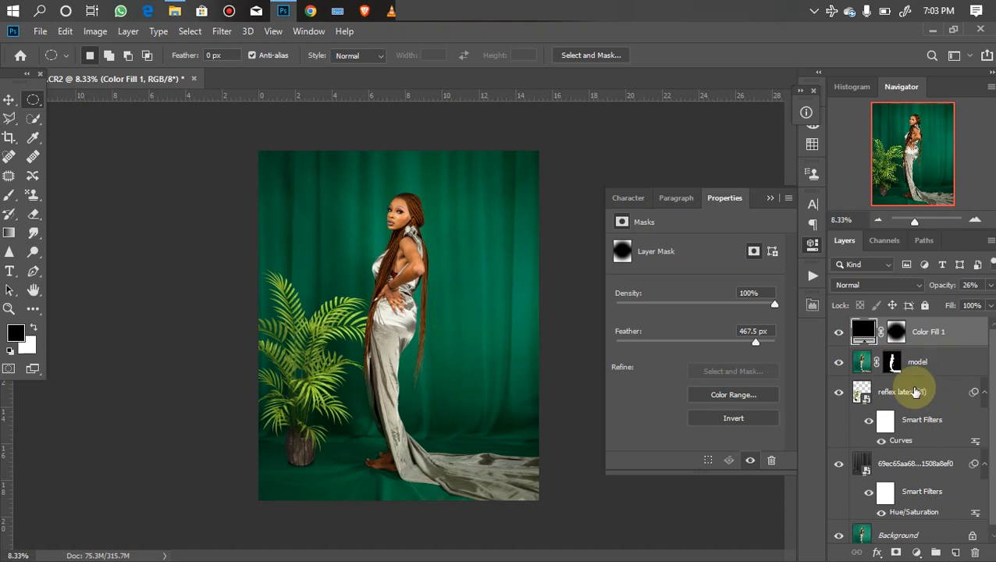
Add a Color Lookup adjustment layer using NATURAL FINESSE.cube, lower its opacity to 38%, and compare the image with and without it.
left_click(917, 553)
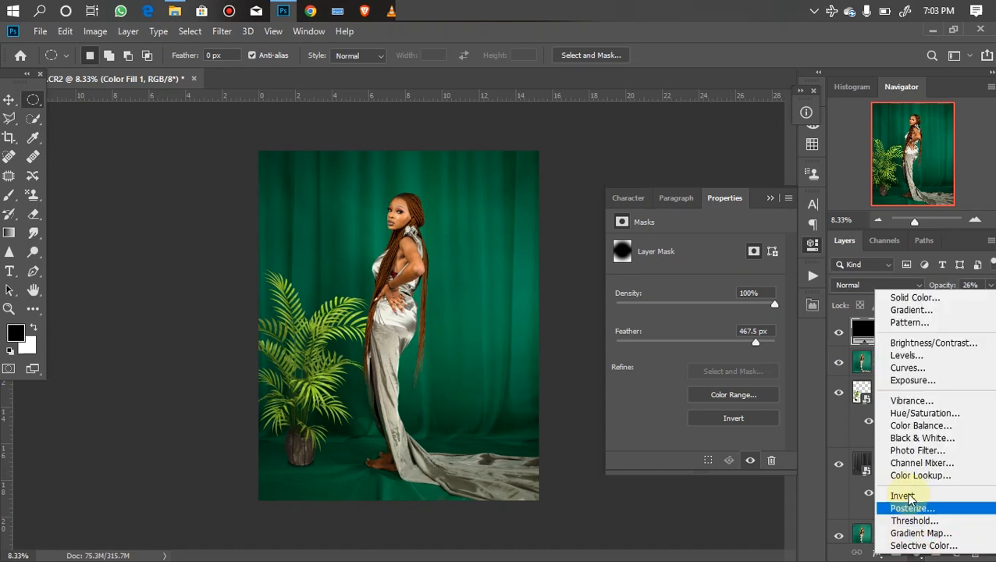
left_click(881, 471)
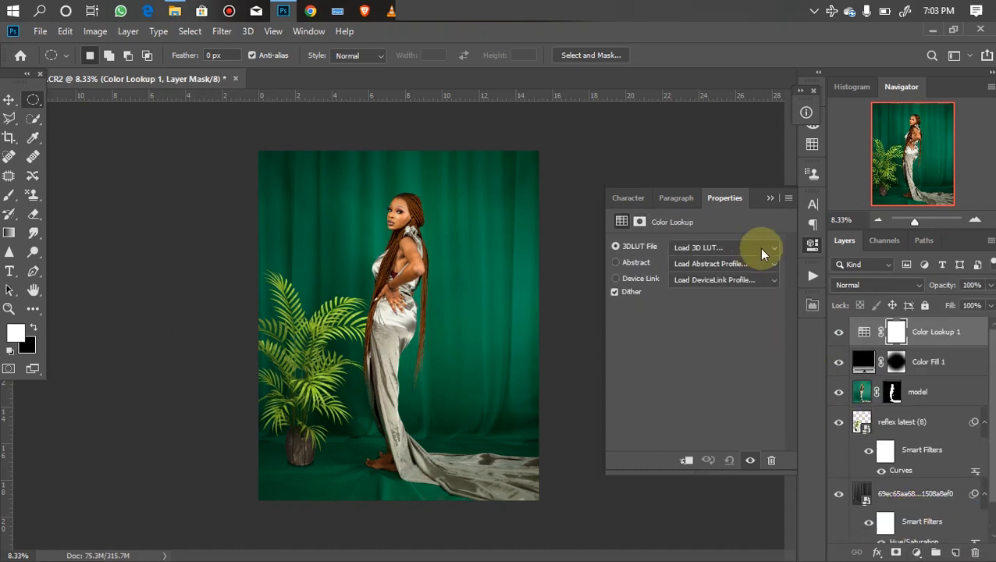
left_click(754, 248)
left_click_drag(877, 258, 883, 503)
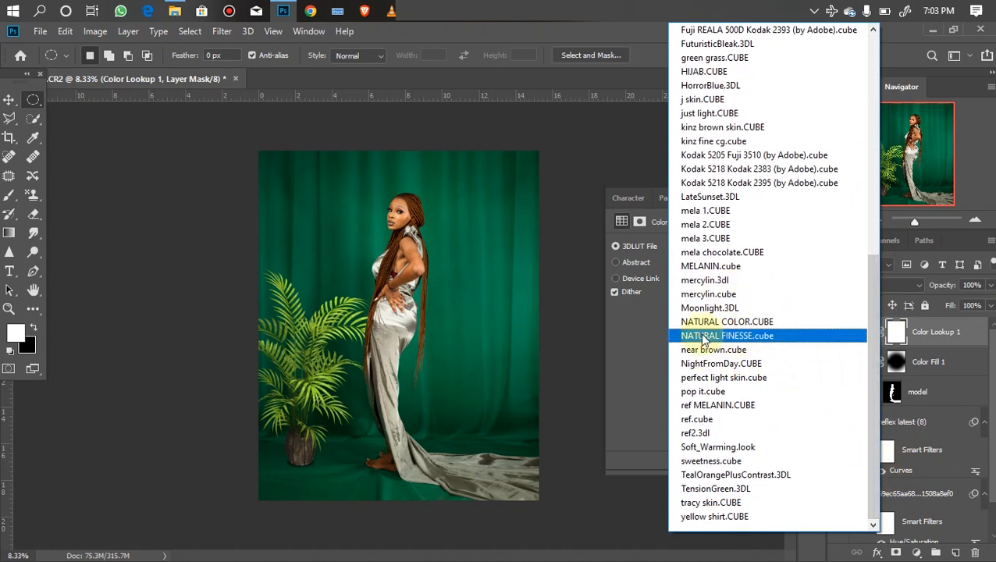
left_click(755, 338)
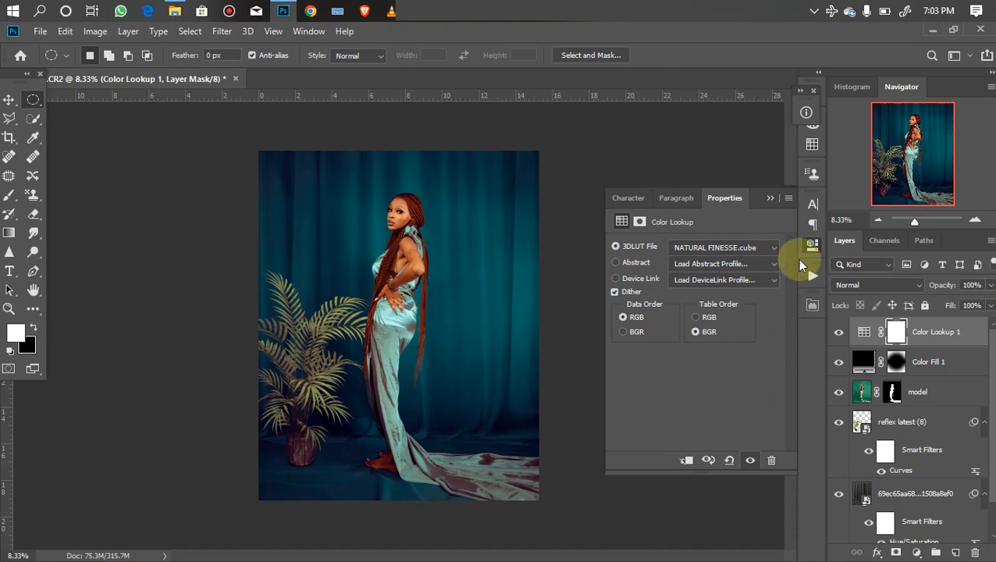
left_click(990, 285)
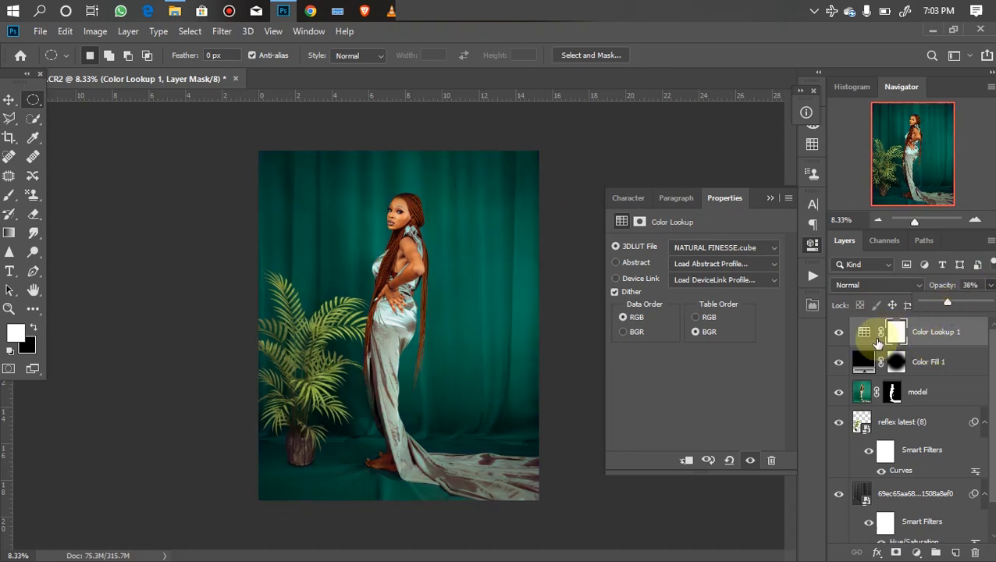
left_click(839, 335)
left_click(838, 334)
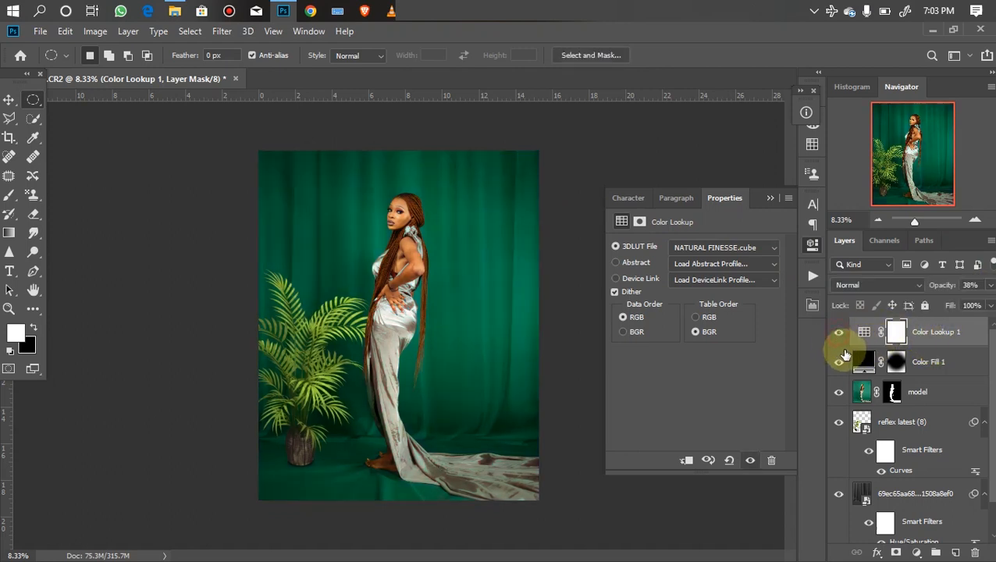